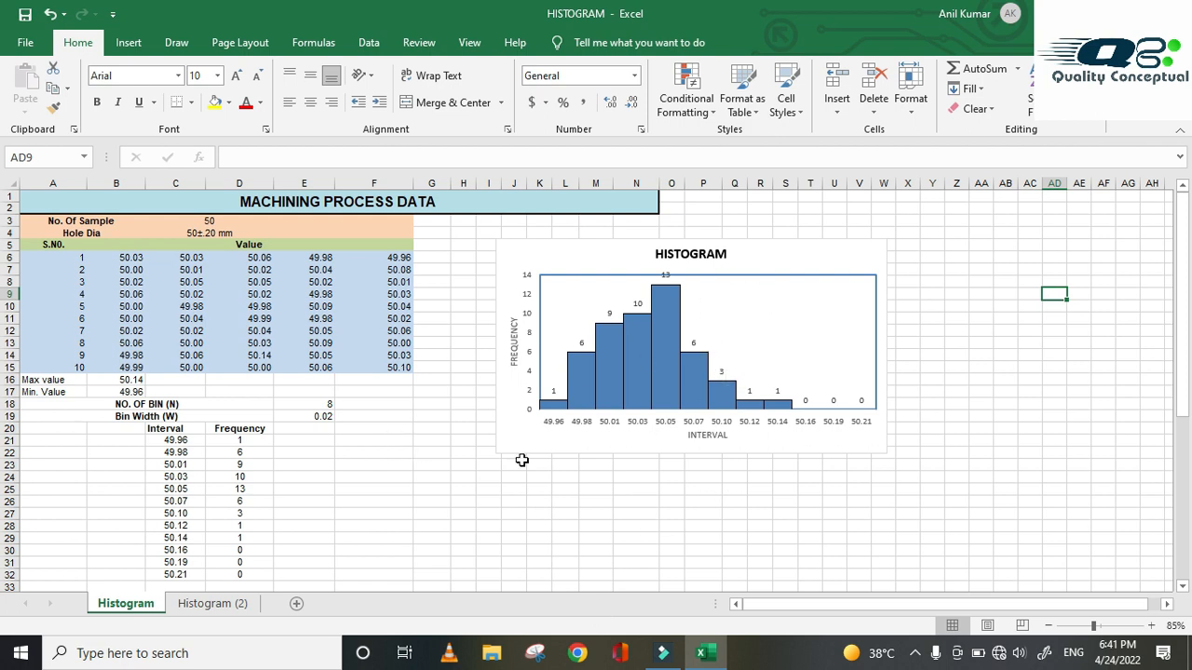
- On the Histogram (2) sheet, calculate the maximum of the measurements in cell B16 with =MAX(B6:F15)
key("ctrl+Page_Down")
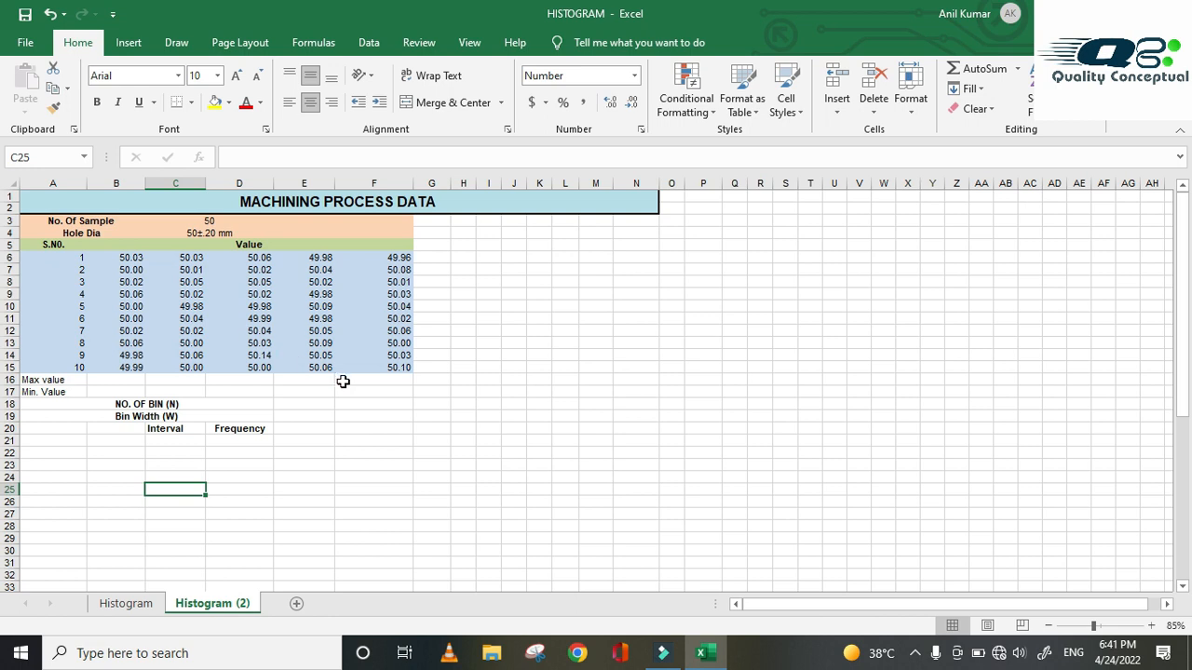
left_click(112, 381)
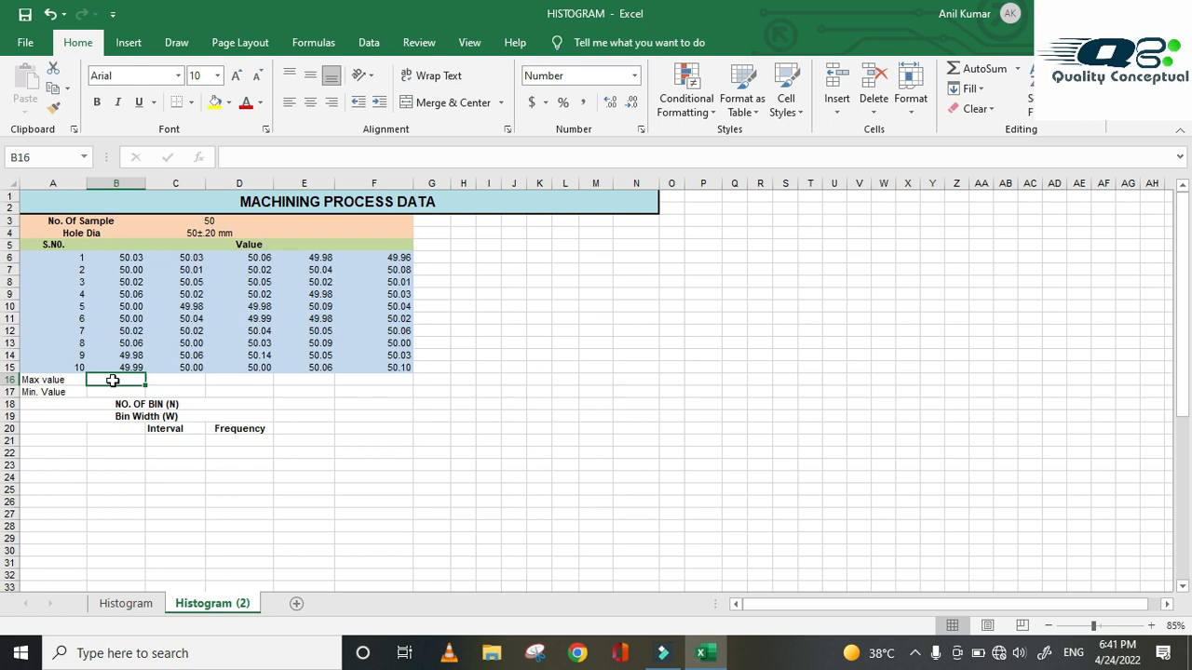
type("=M")
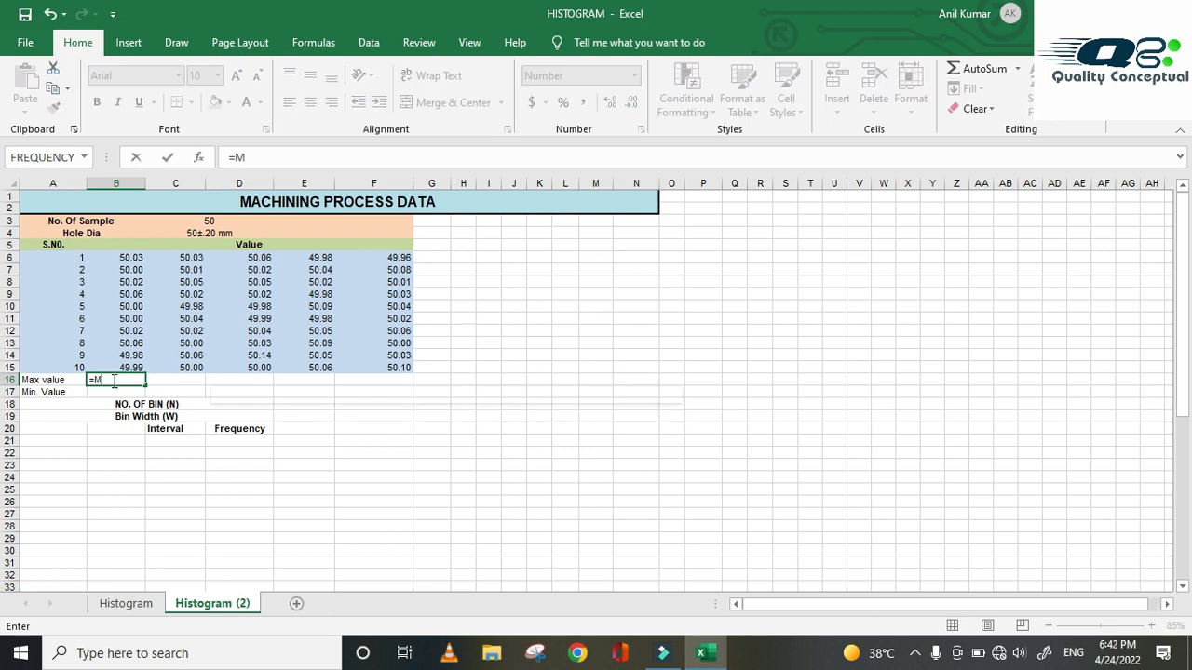
type("AX(")
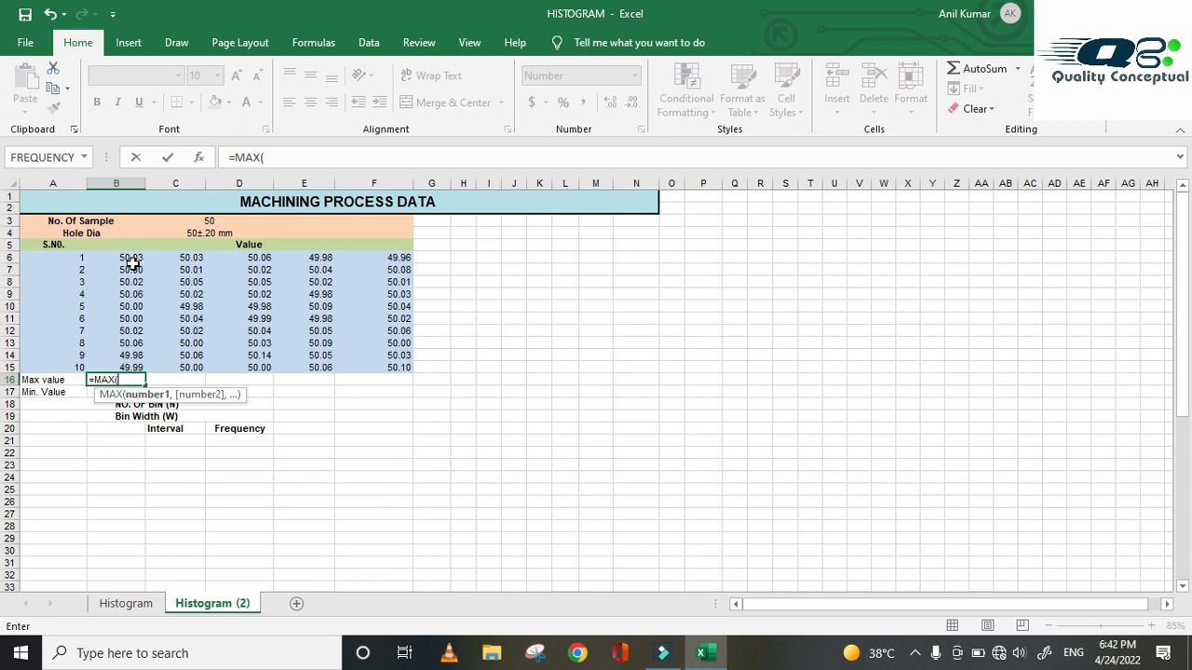
left_click_drag(132, 258, 393, 369)
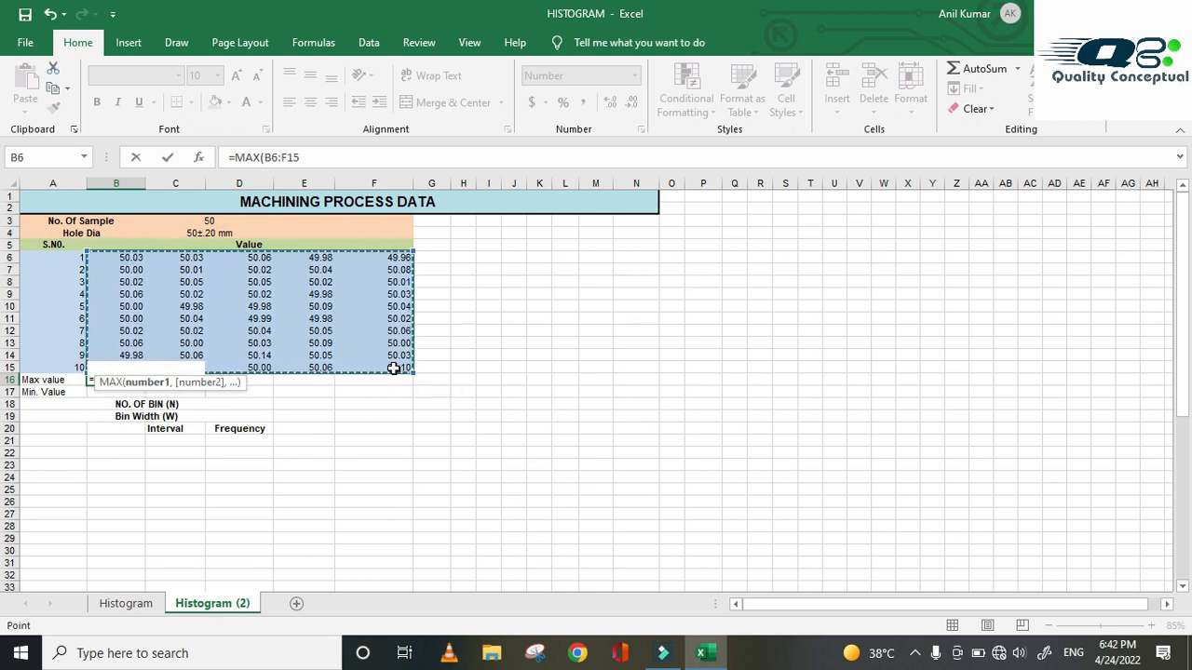
type(")")
key("Return")
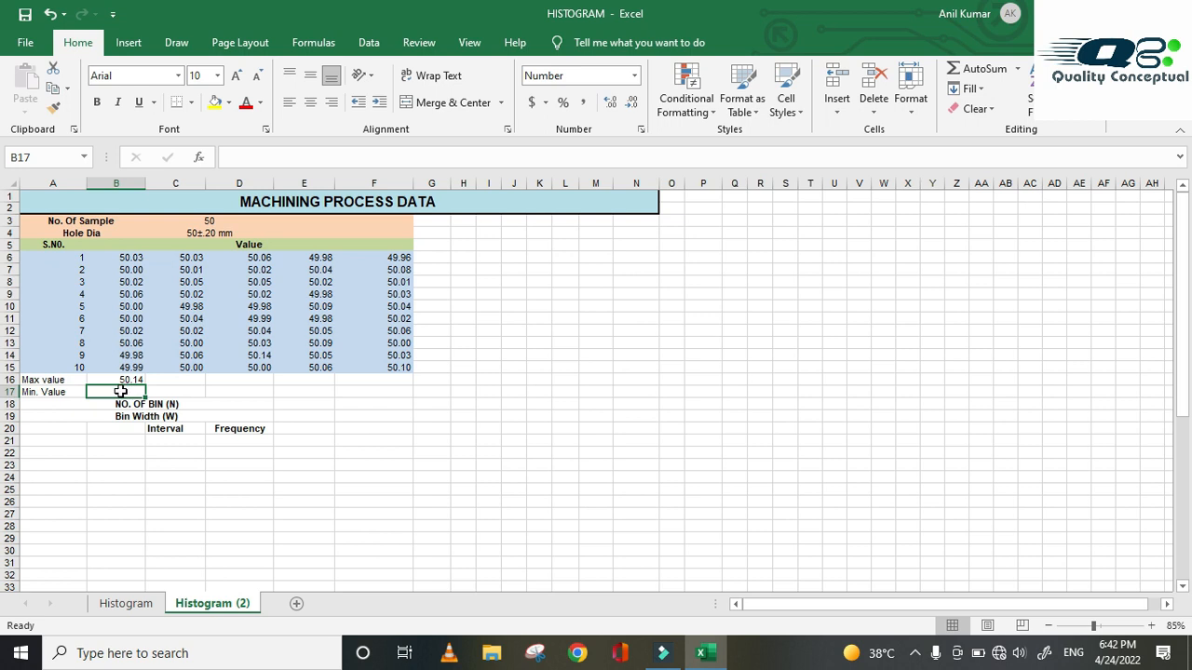
- Calculate the minimum of the measurements in cell B17 with =MIN(B6:F15)
type("=MI")
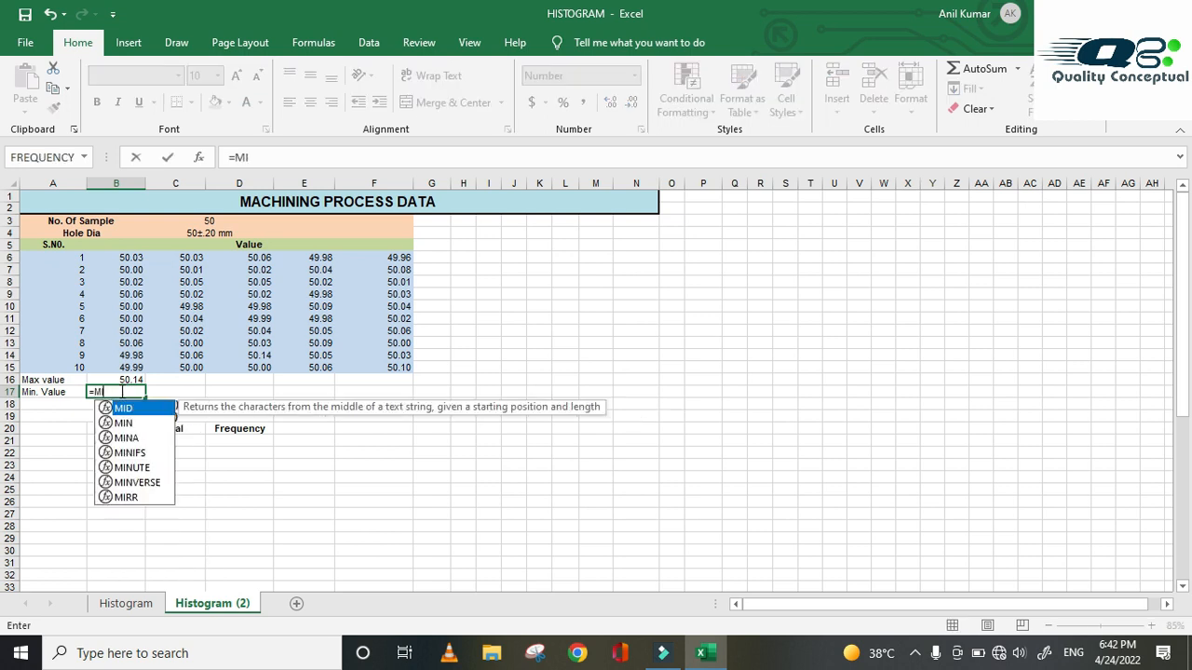
type("N(")
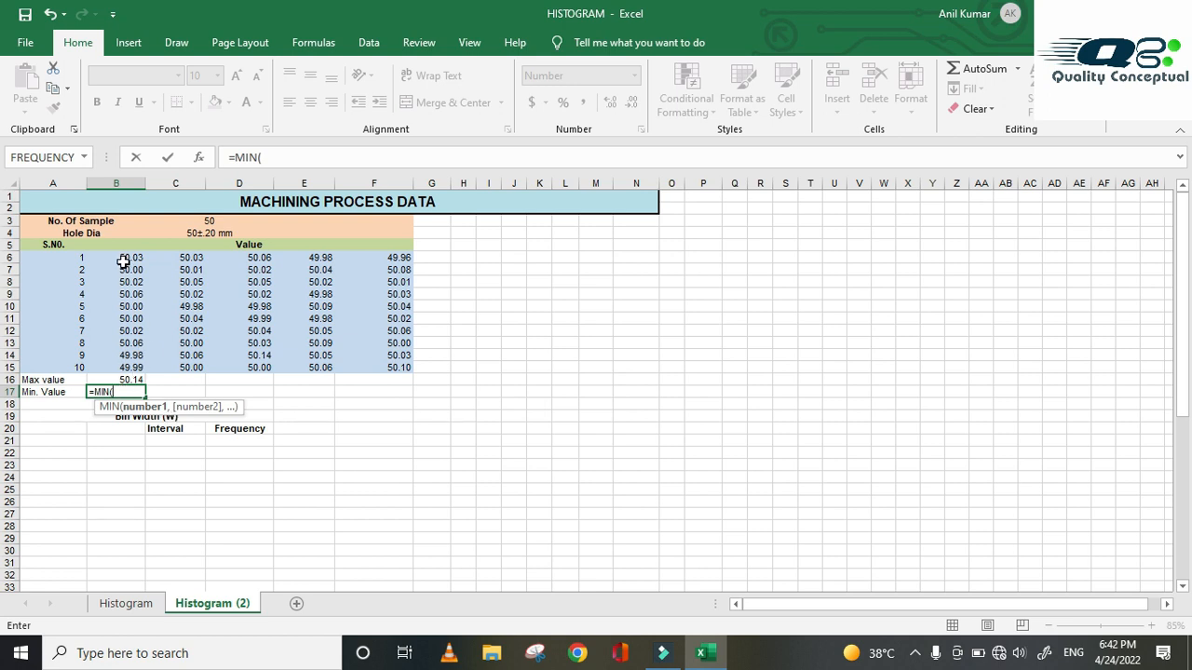
left_click_drag(125, 261, 375, 362)
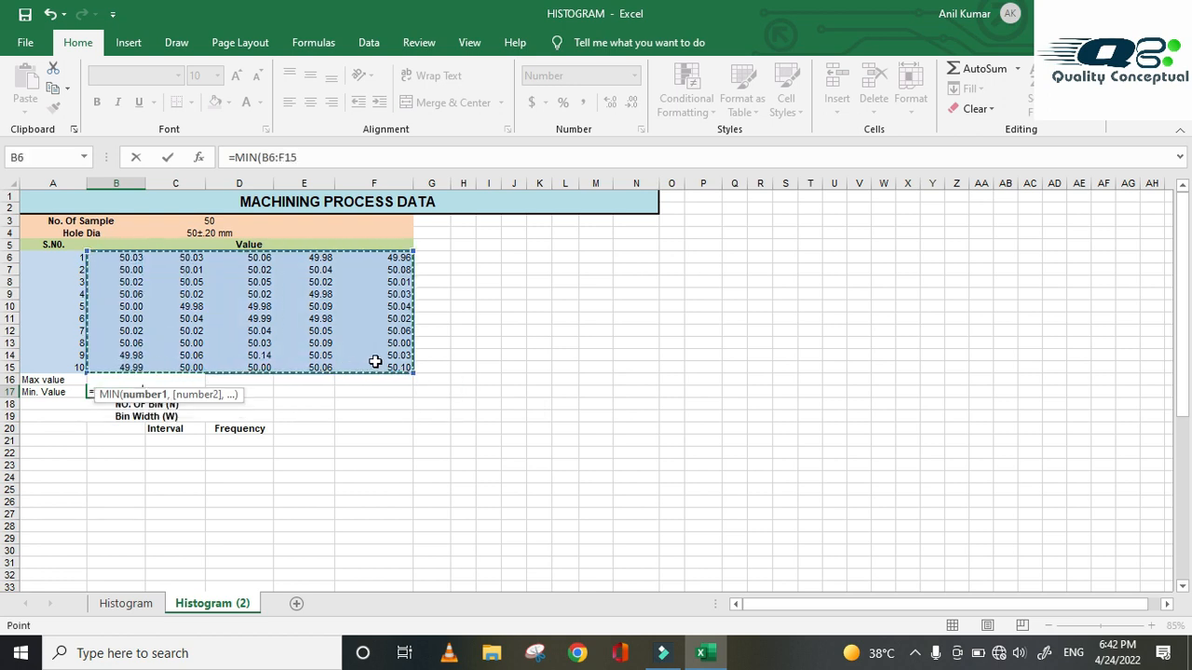
type(")")
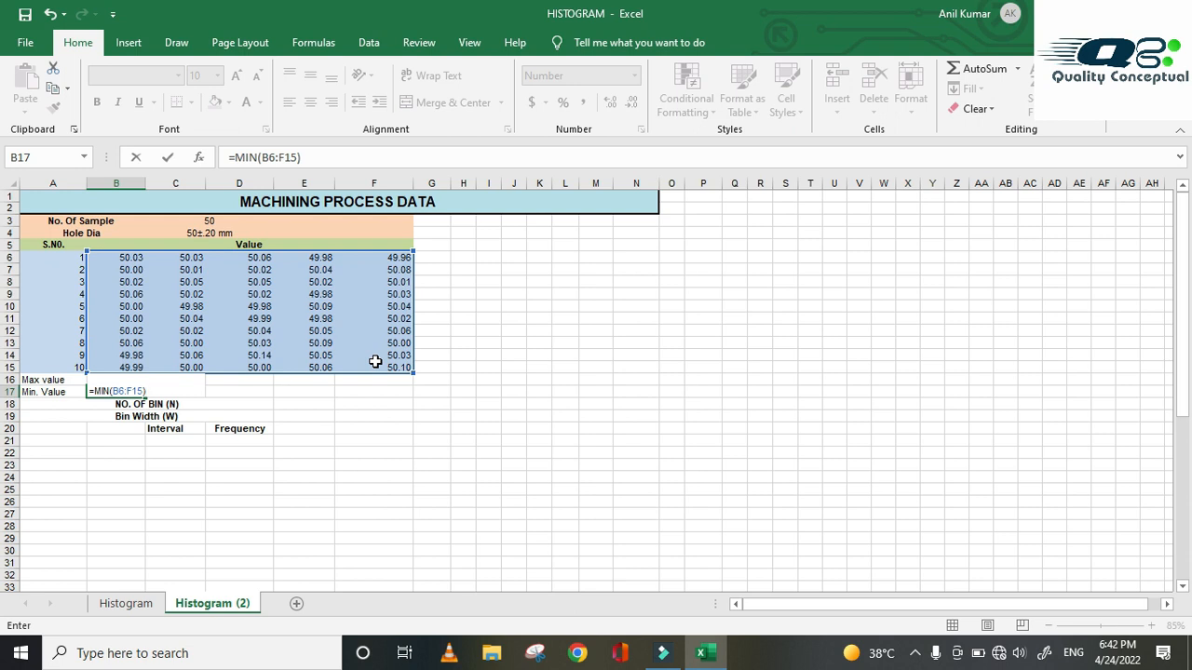
key("Return")
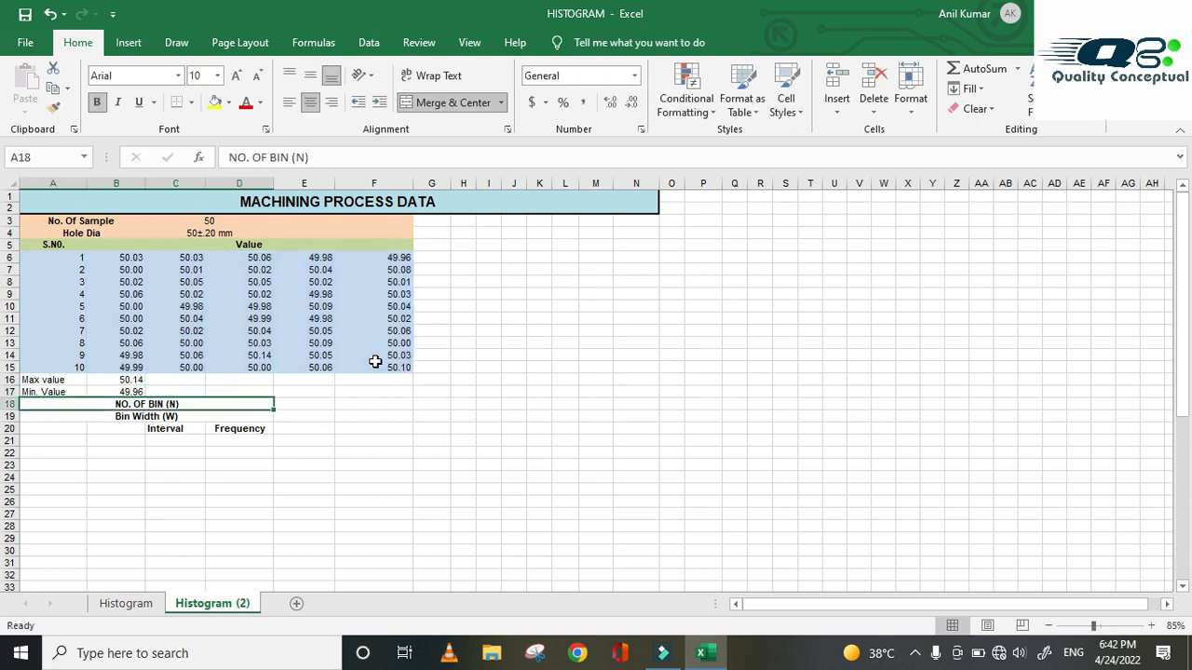
left_click(178, 503)
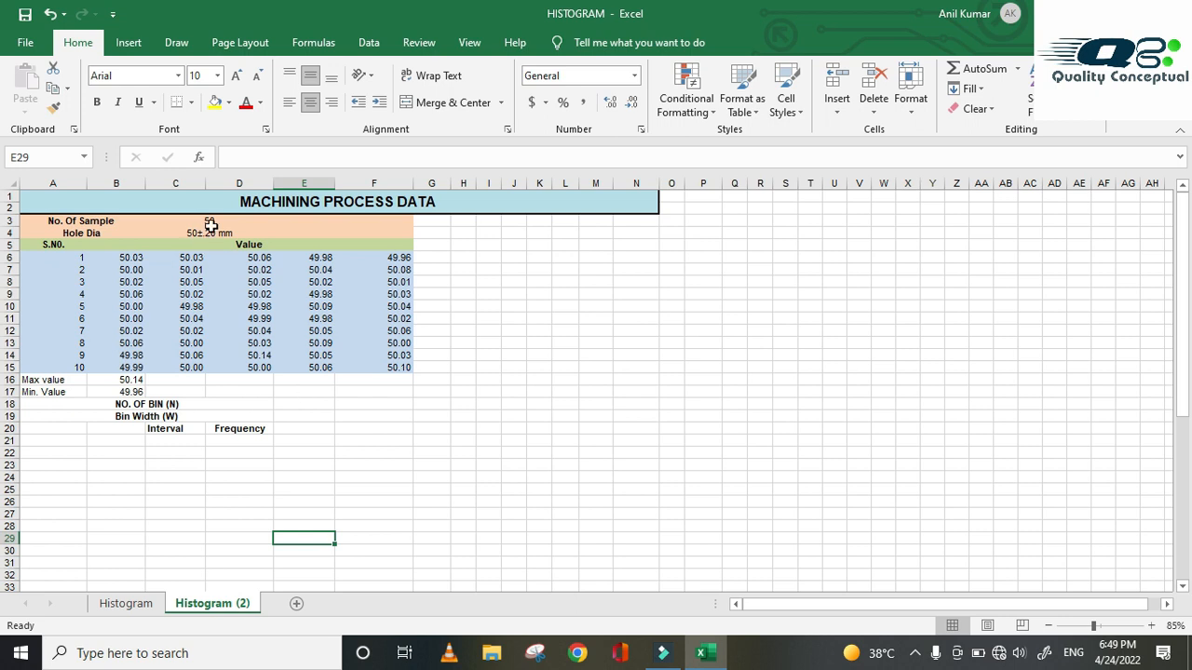
- Count the sample measurements in the NO. OF BIN (N) cell E18 with =COUNT(B6:F15)
left_click(311, 405)
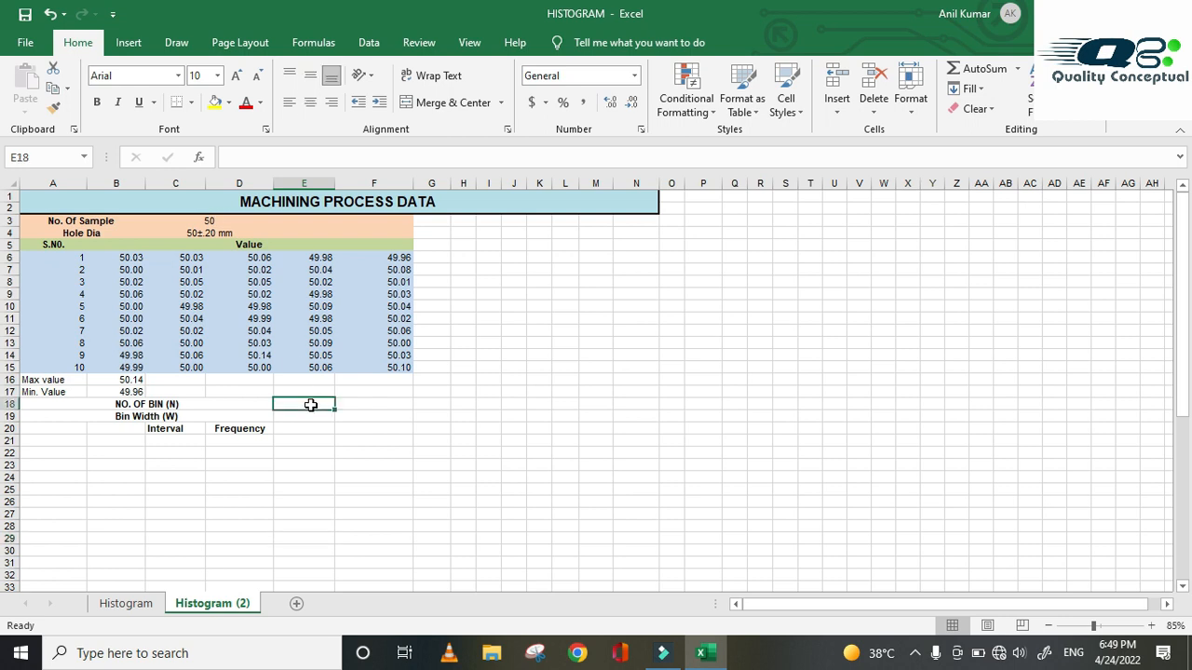
type("=")
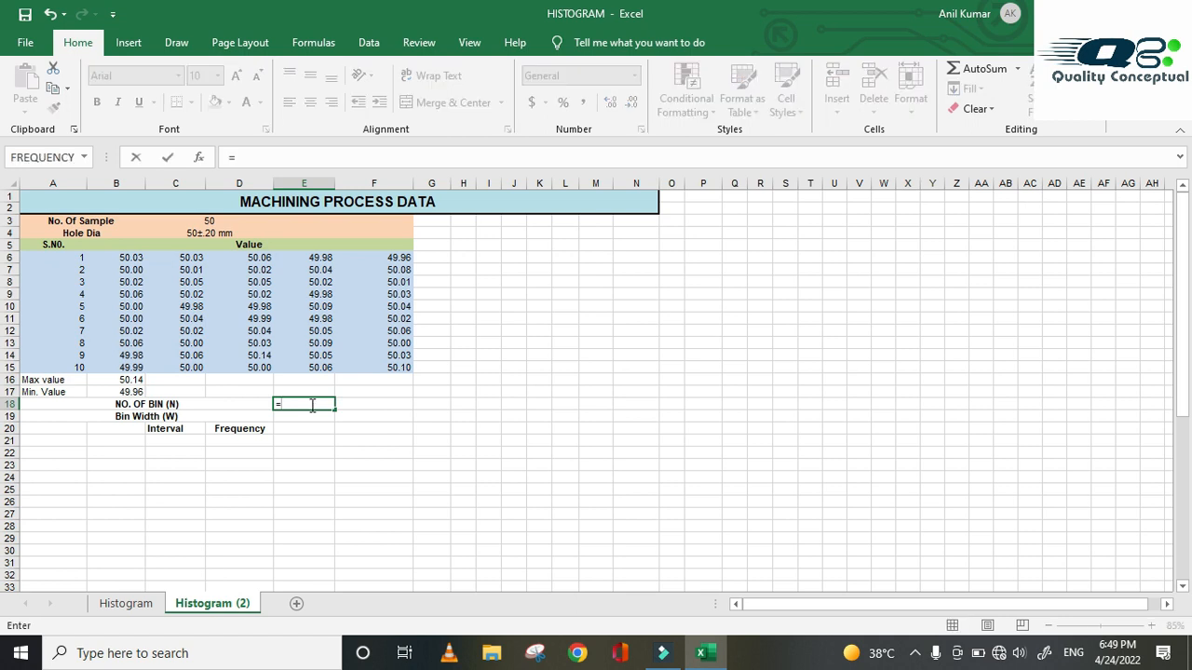
type("cou")
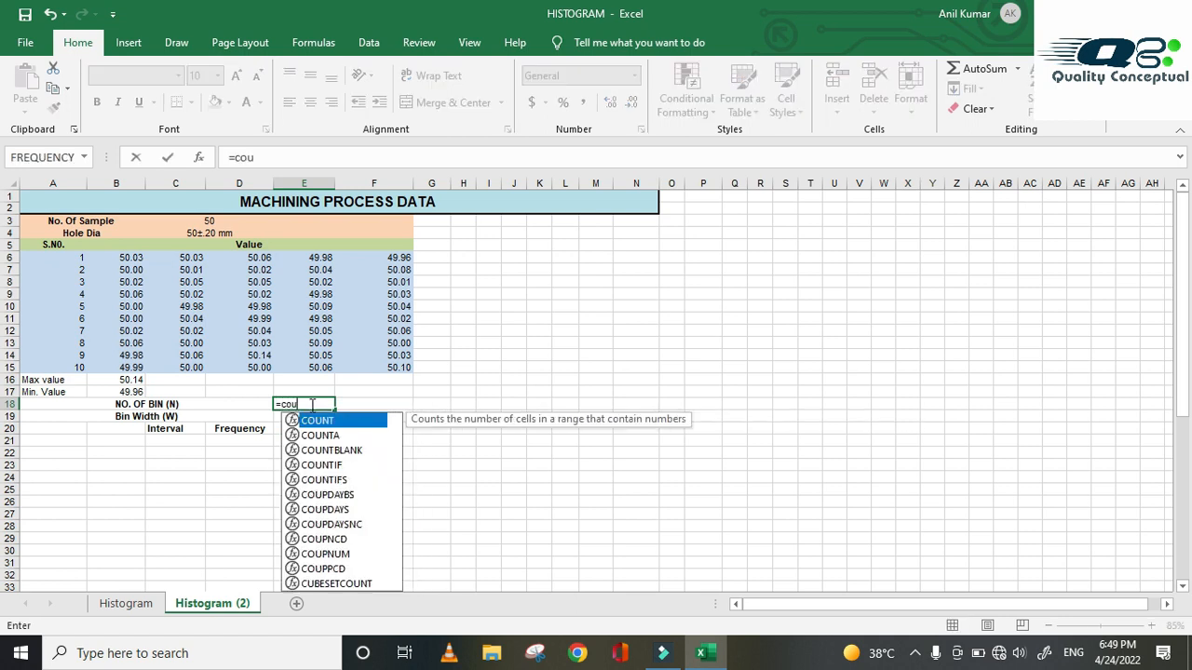
type("nt(")
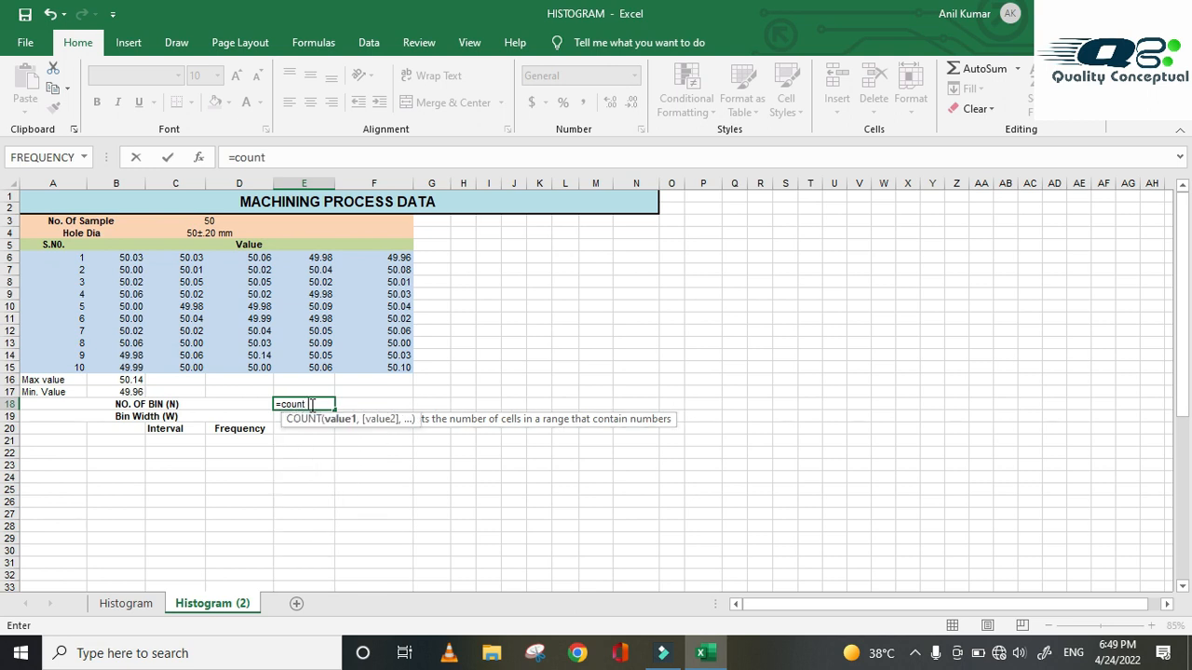
left_click_drag(131, 257, 365, 366)
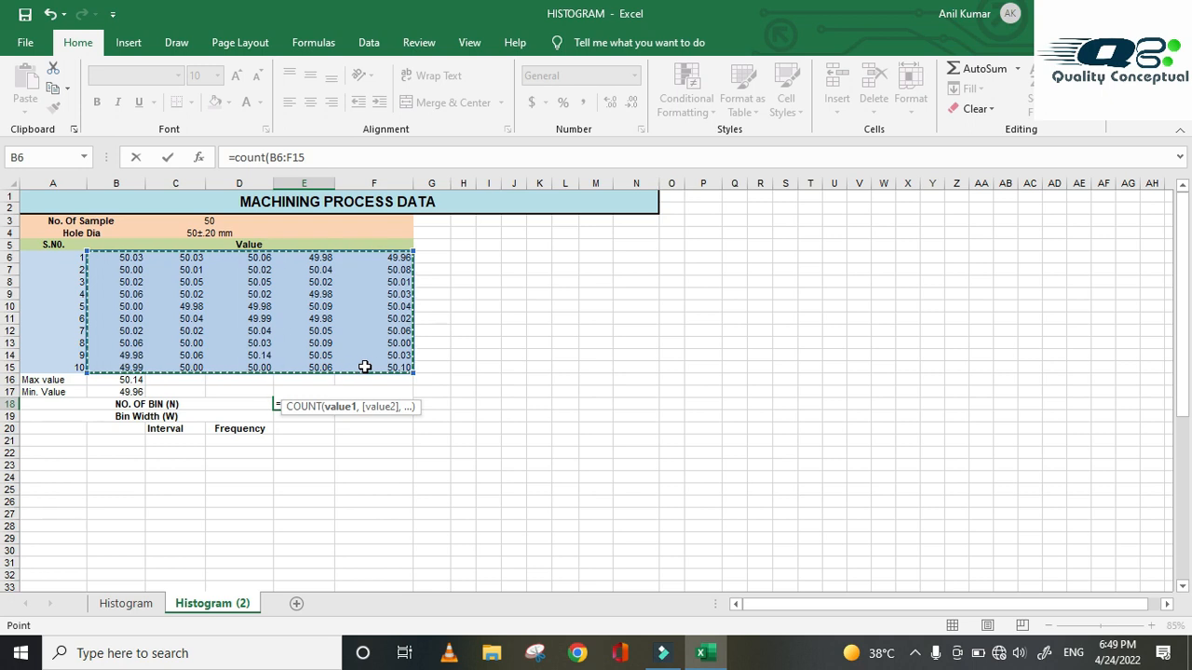
type(")")
key("Return")
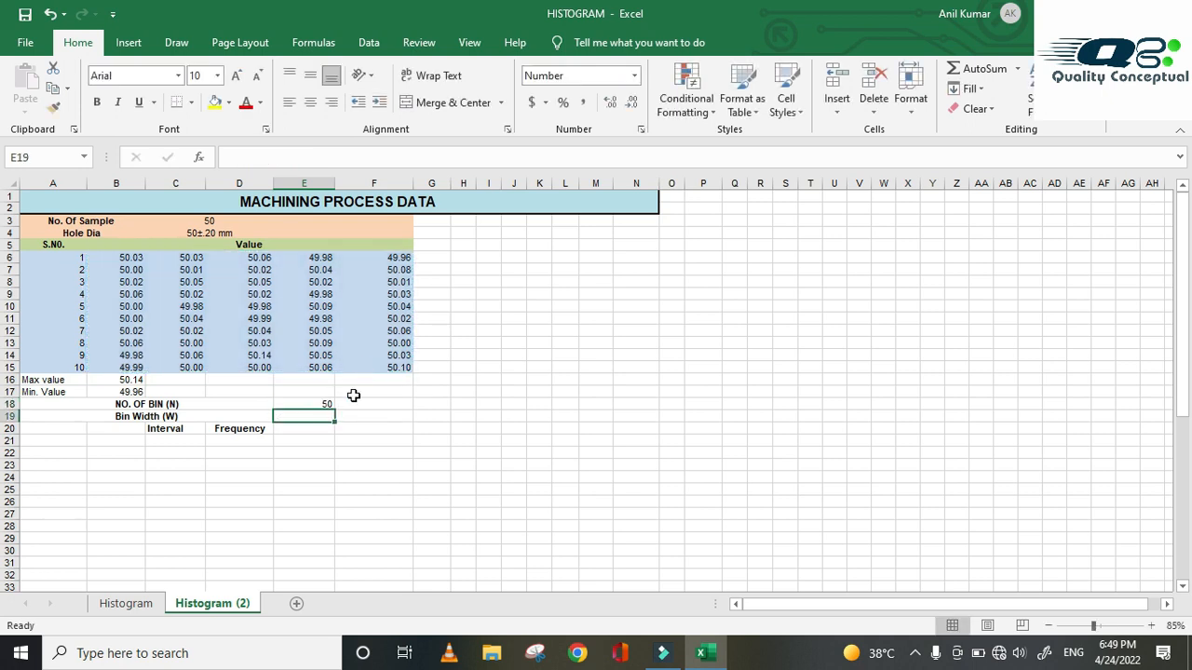
- Wrap the count formula in E18 in a square root so it reads =SQRT(COUNT(B6:F15))
left_click(319, 403)
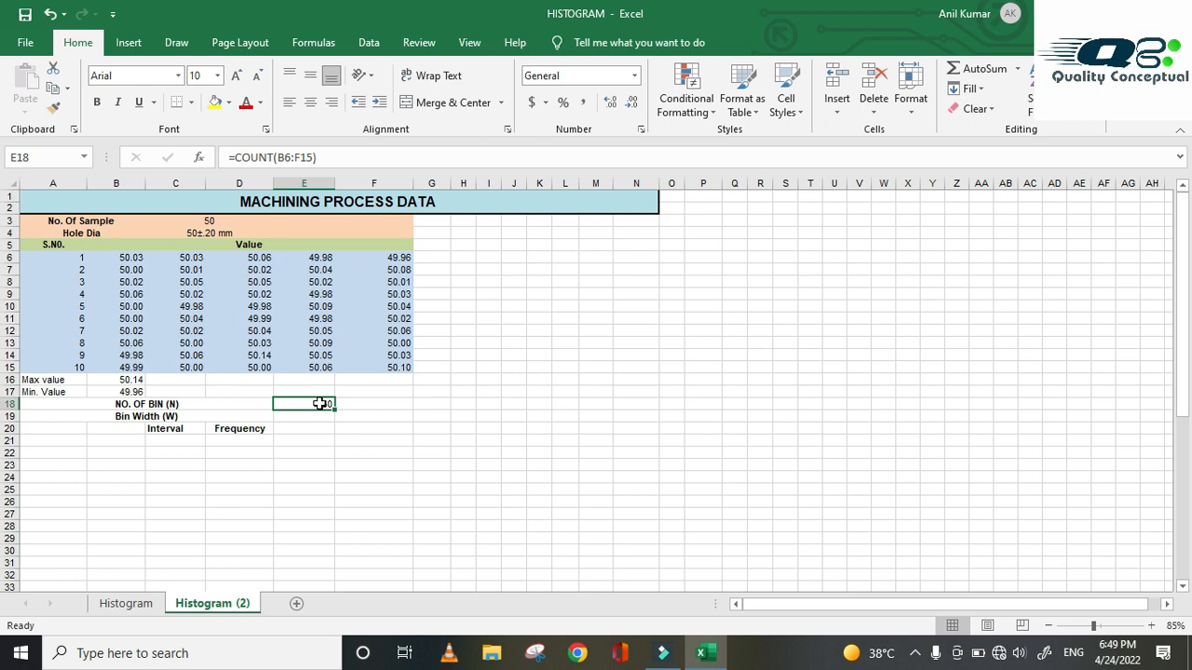
left_click(235, 157)
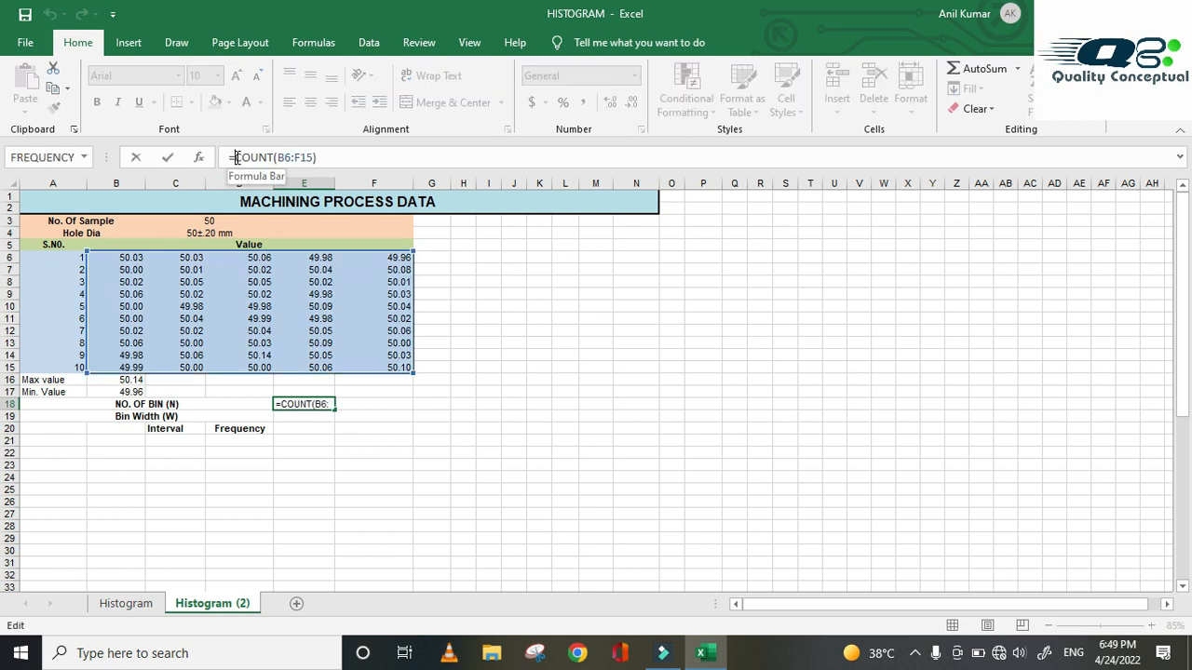
type("sqrt")
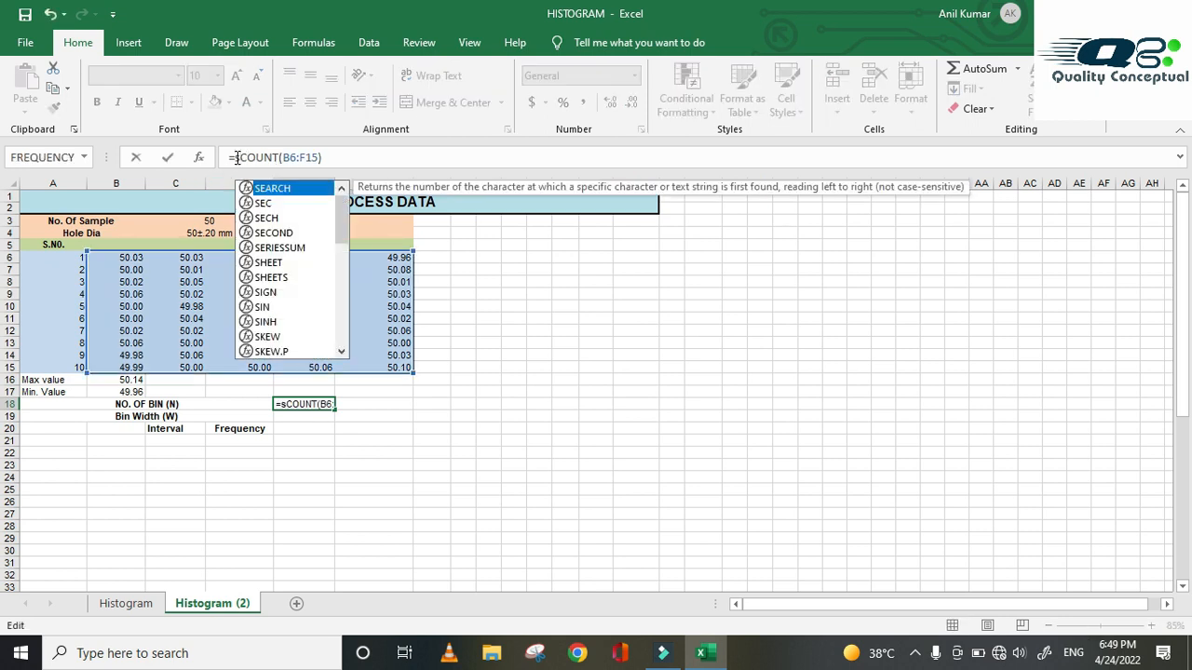
type("(")
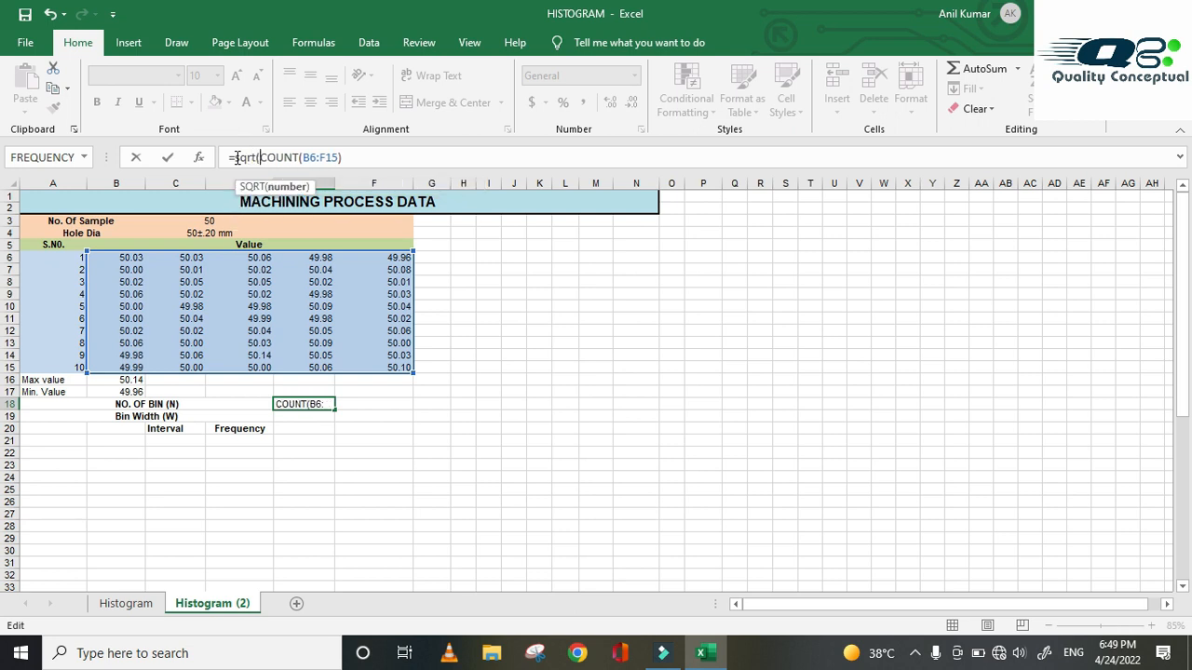
left_click(358, 155)
type(")")
key("Return")
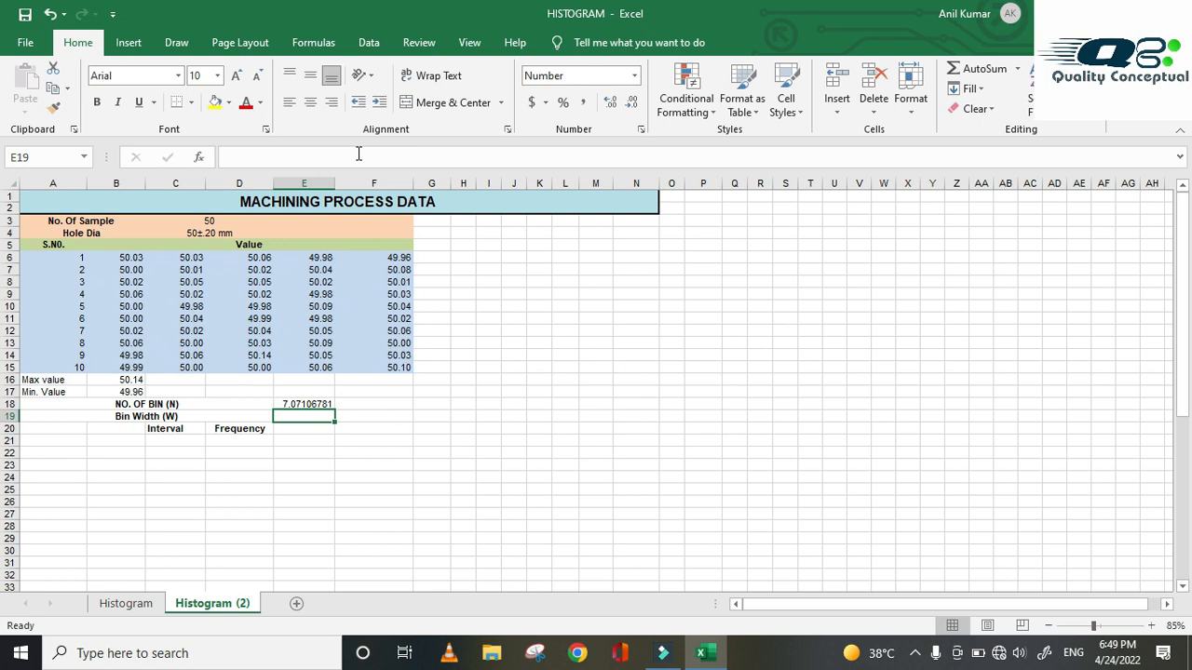
- Round the bin number in E18 up to zero decimals with =ROUNDUP(SQRT(COUNT(B6:F15)),0)
left_click(304, 405)
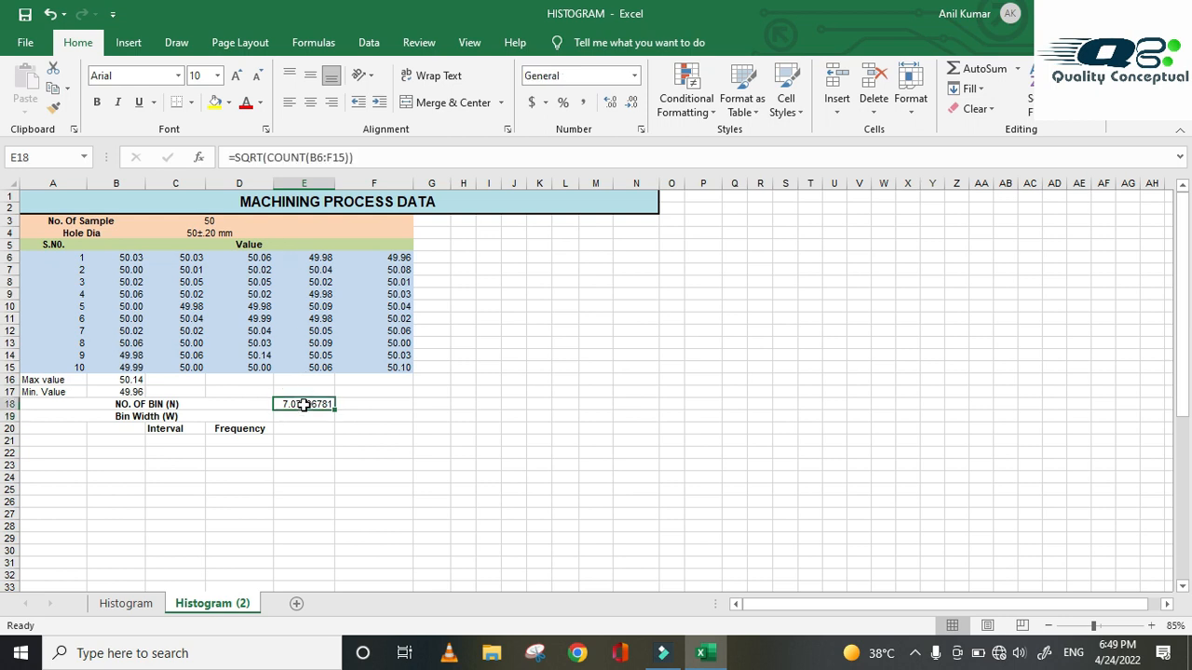
left_click(234, 157)
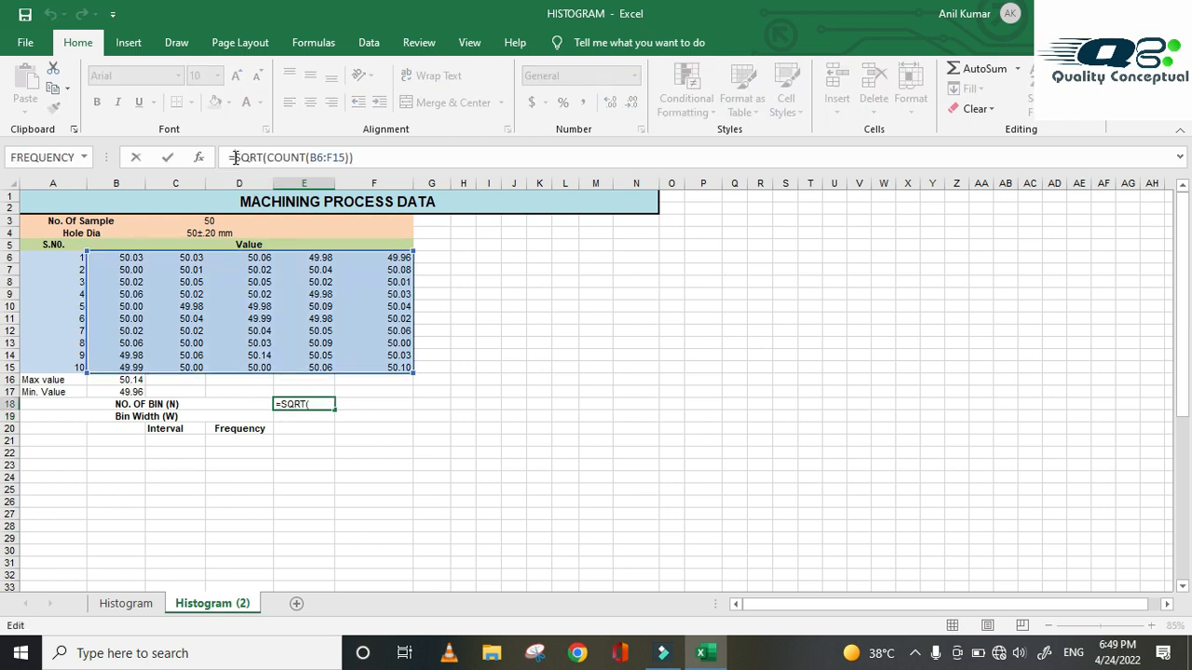
type("rou")
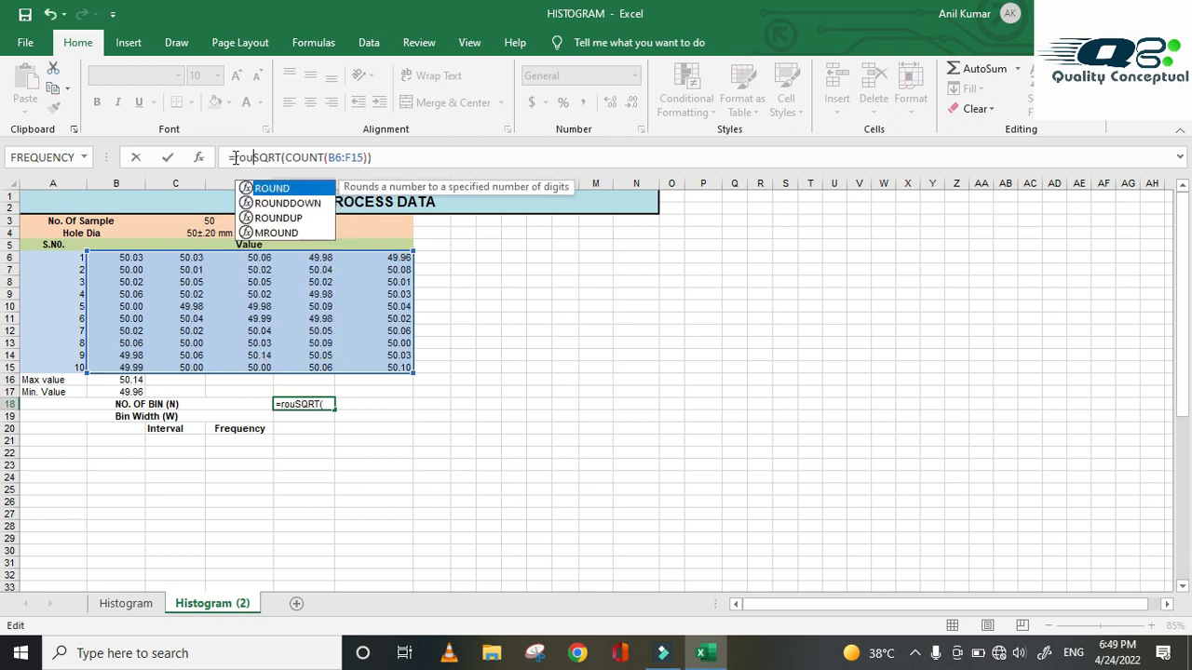
type("ndu")
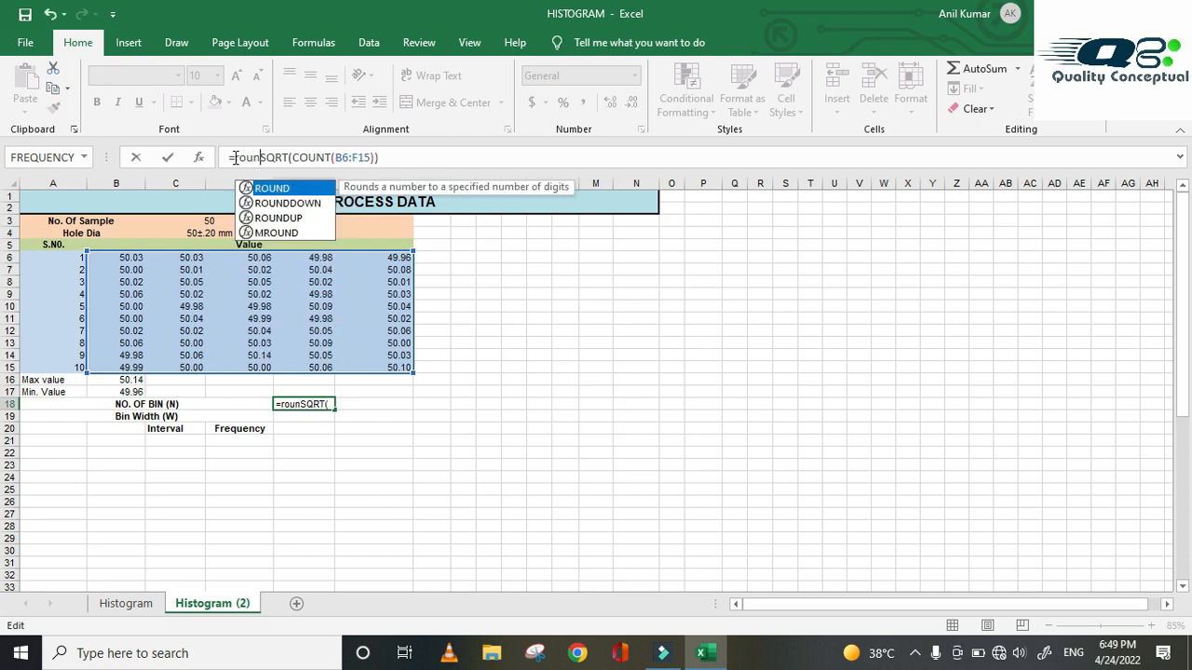
type("p(")
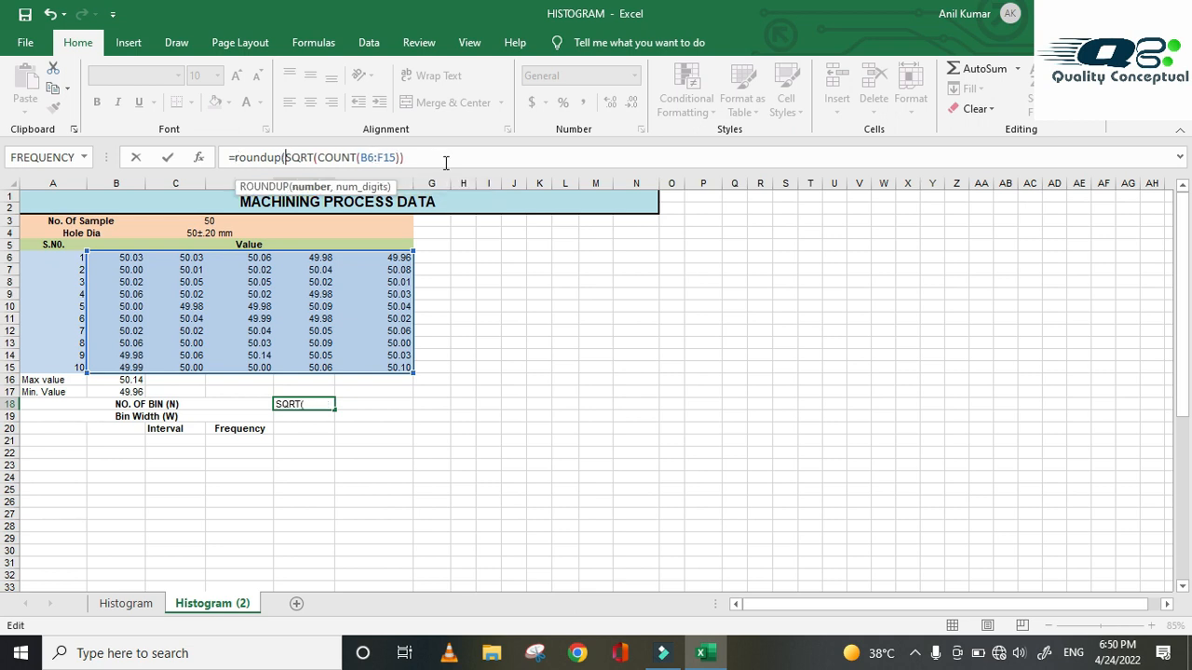
left_click(407, 158)
type(",")
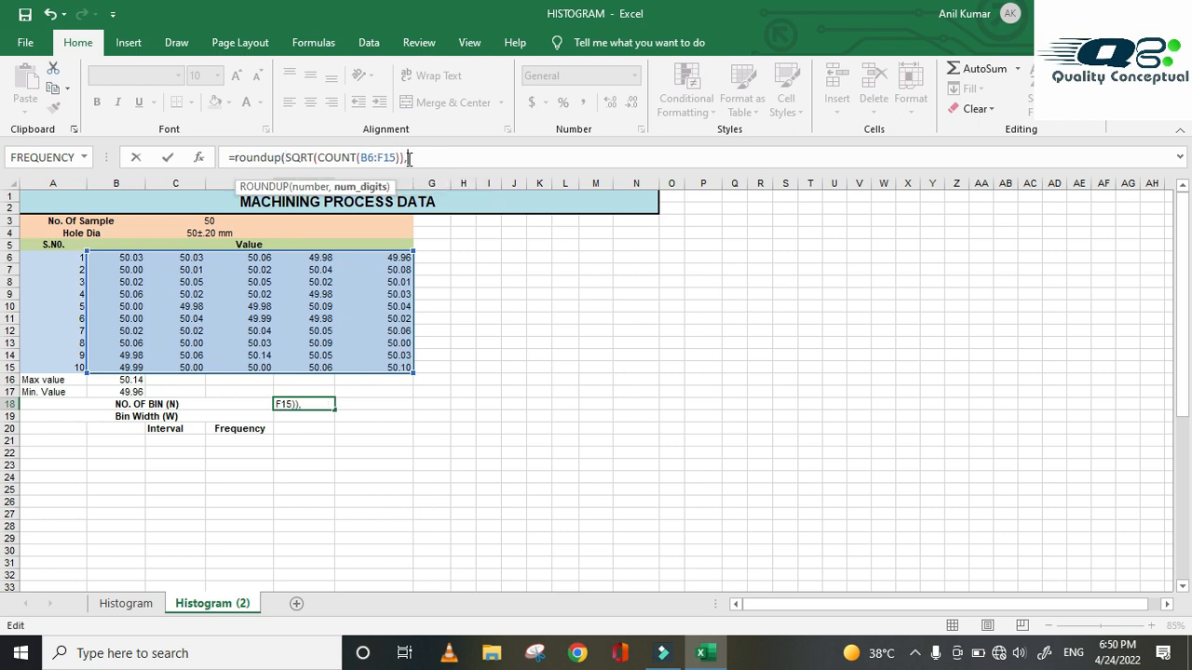
type("0)")
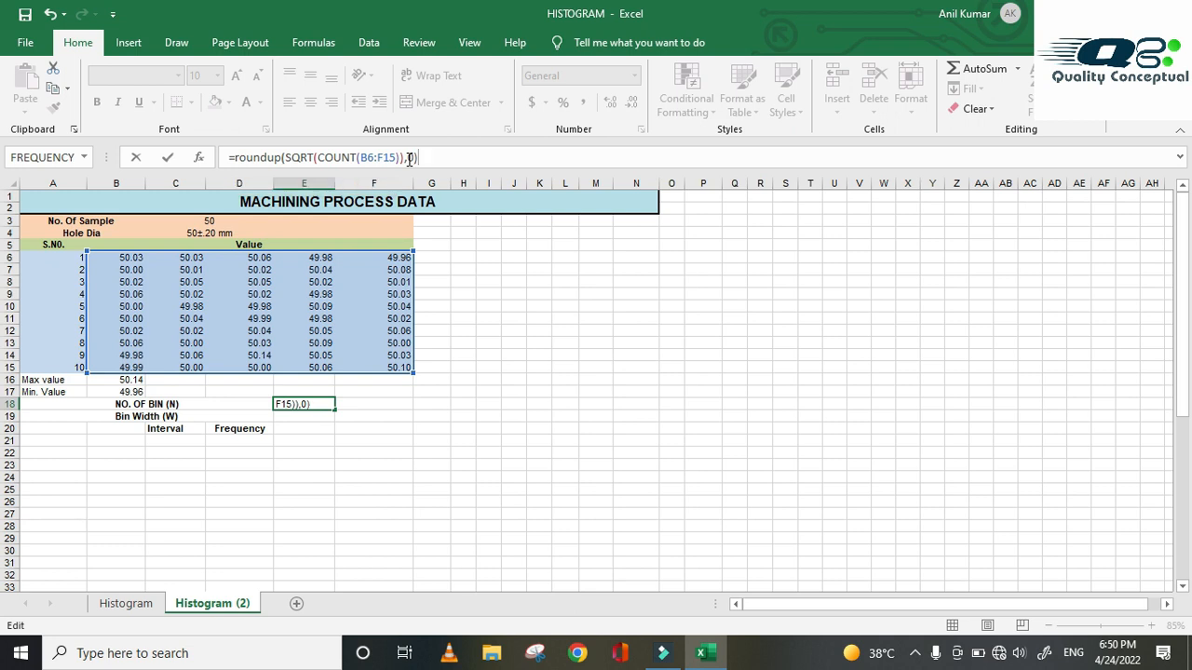
key("Return")
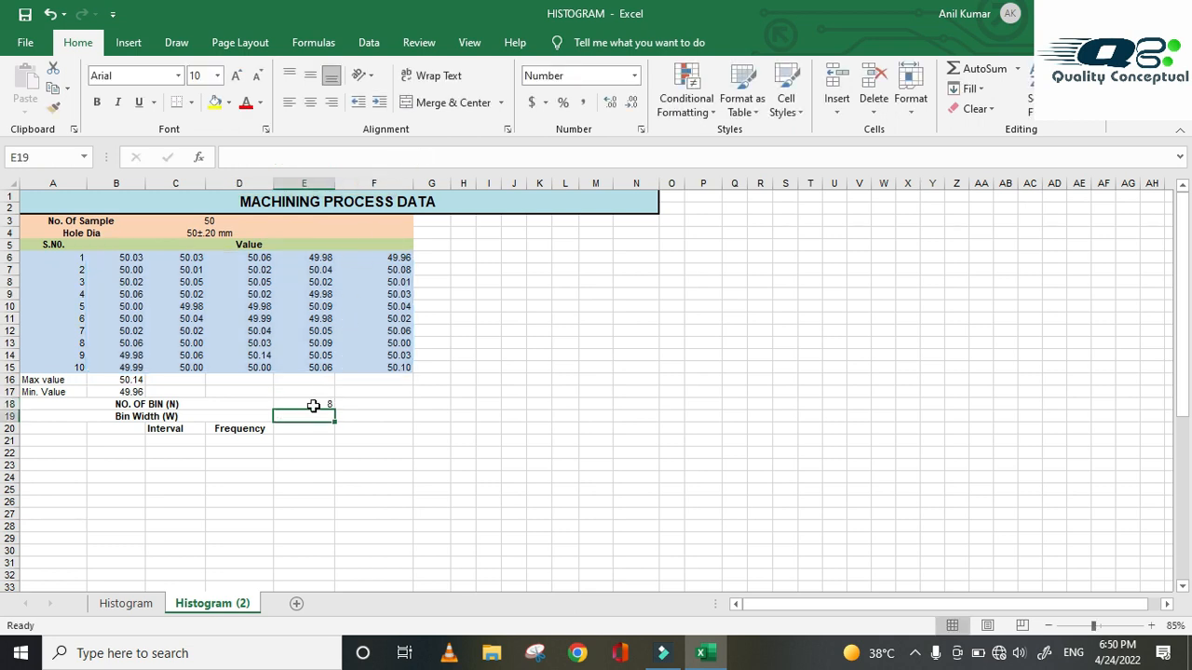
left_click(348, 407)
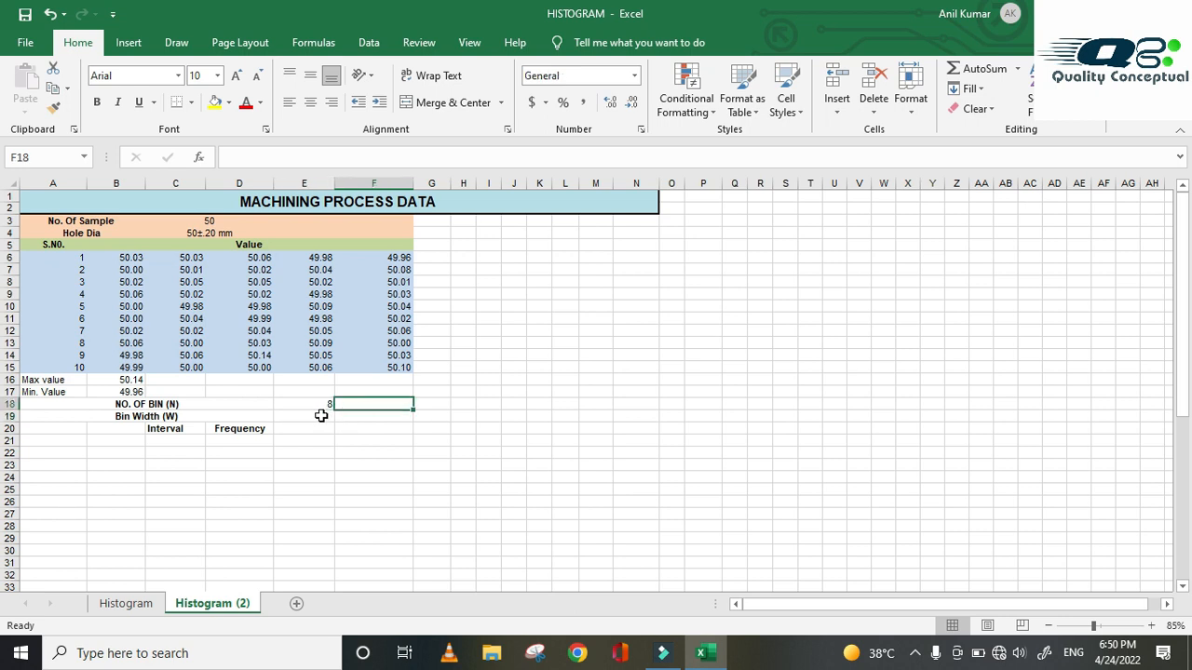
- Calculate the range of the measurements in the Bin Width (W) cell E19 with =(B16-B17)
left_click(321, 416)
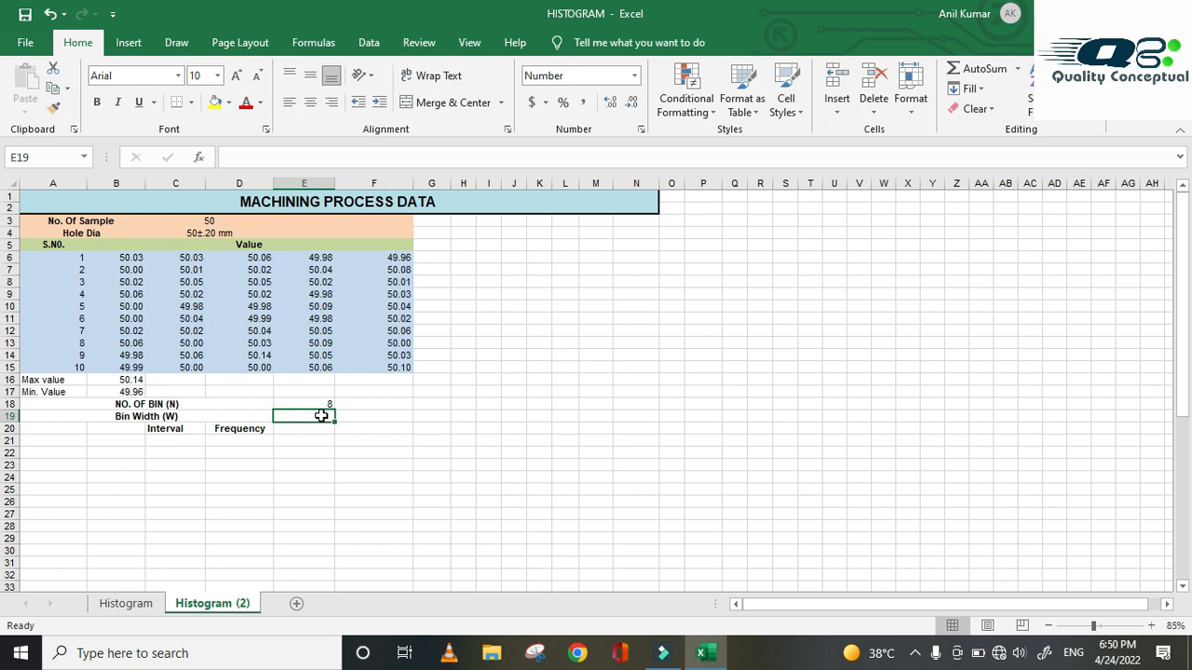
type("=")
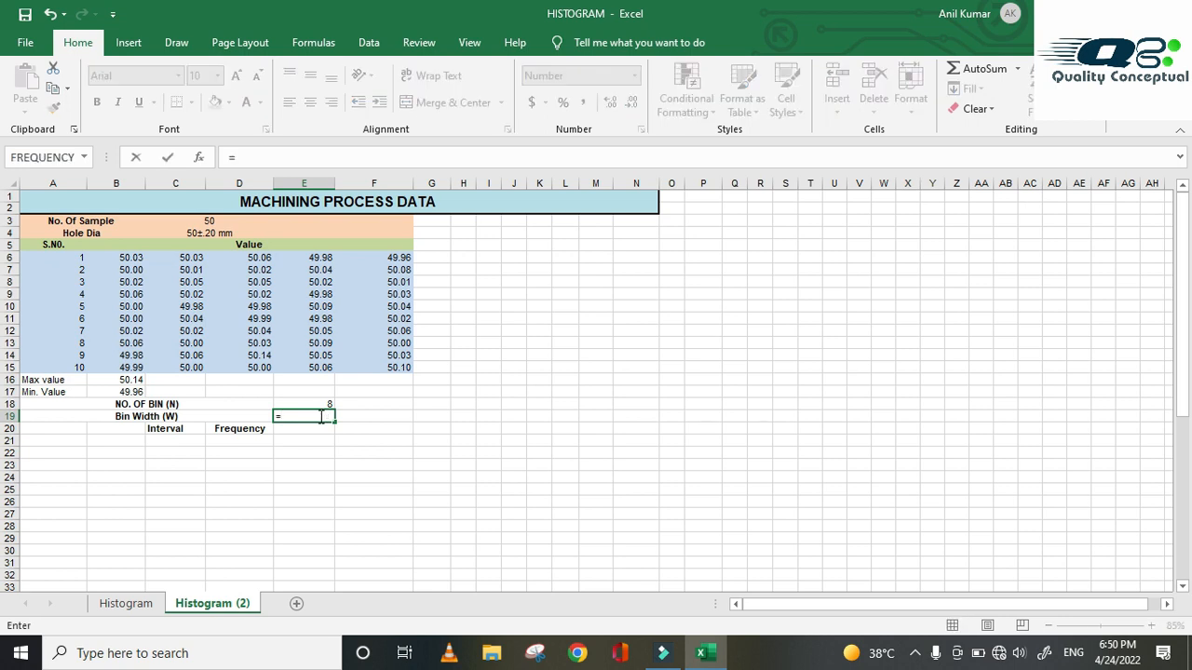
type("(")
left_click(132, 380)
type("-")
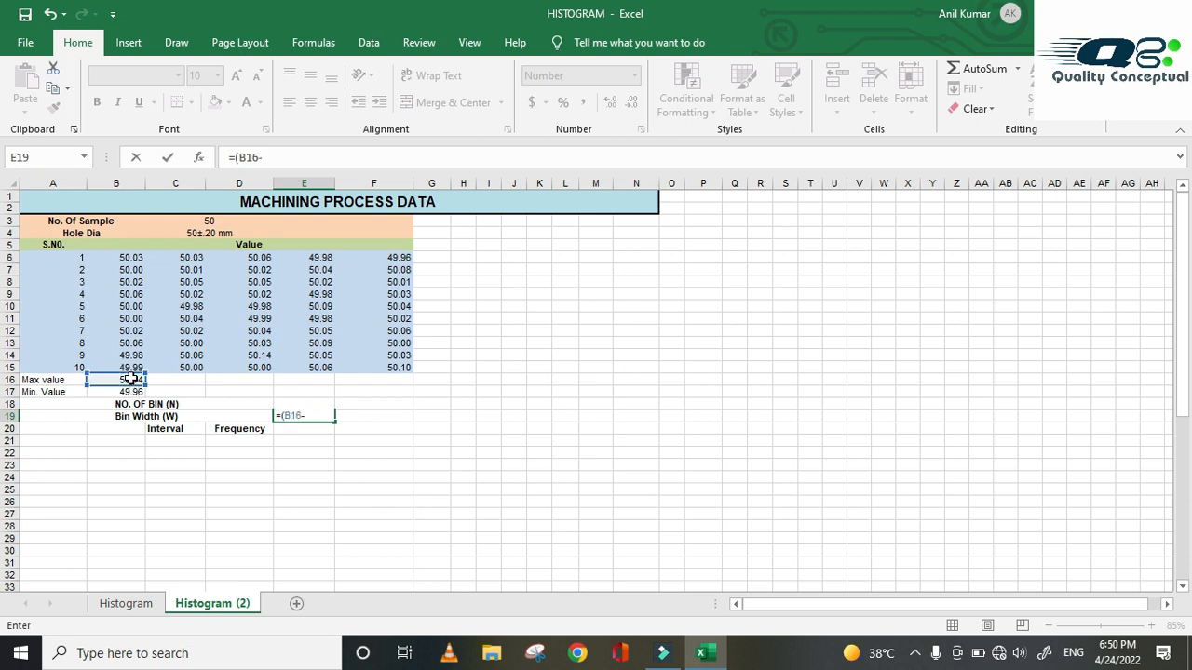
left_click(130, 393)
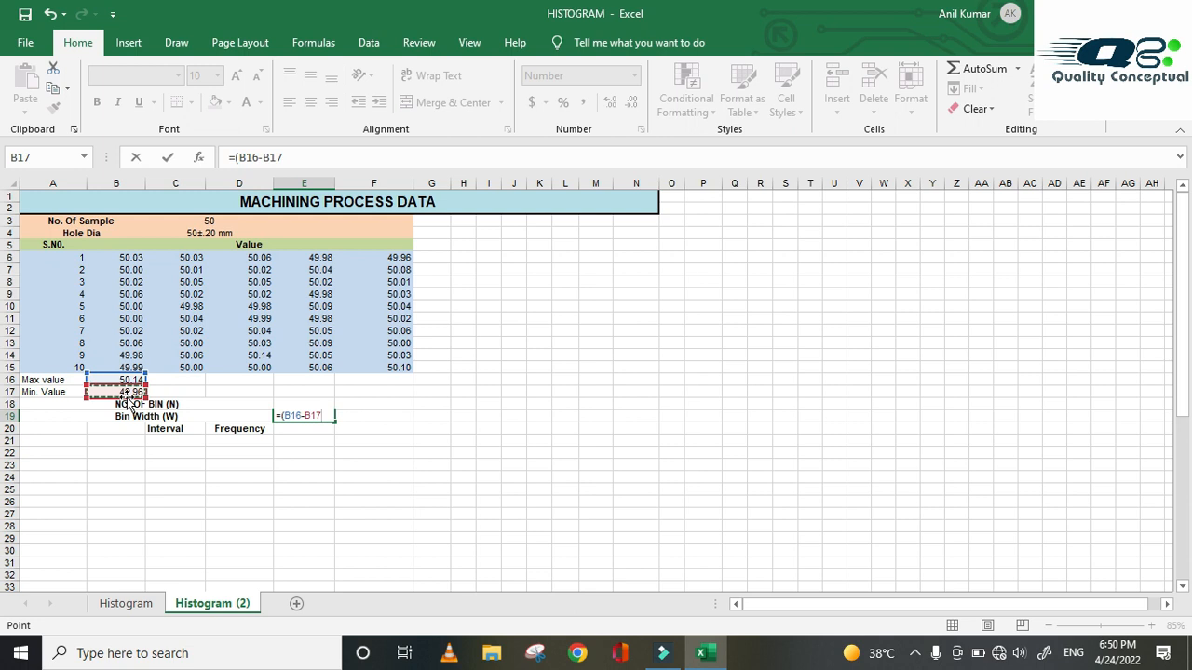
type(")/")
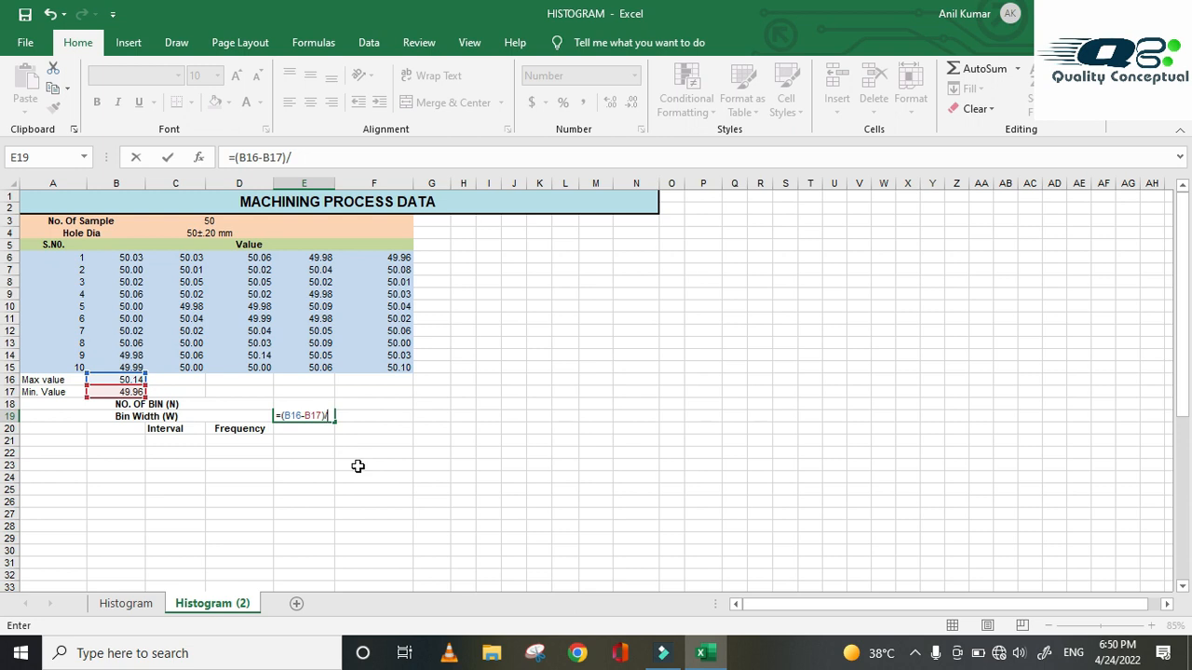
key("BackSpace")
key("Return")
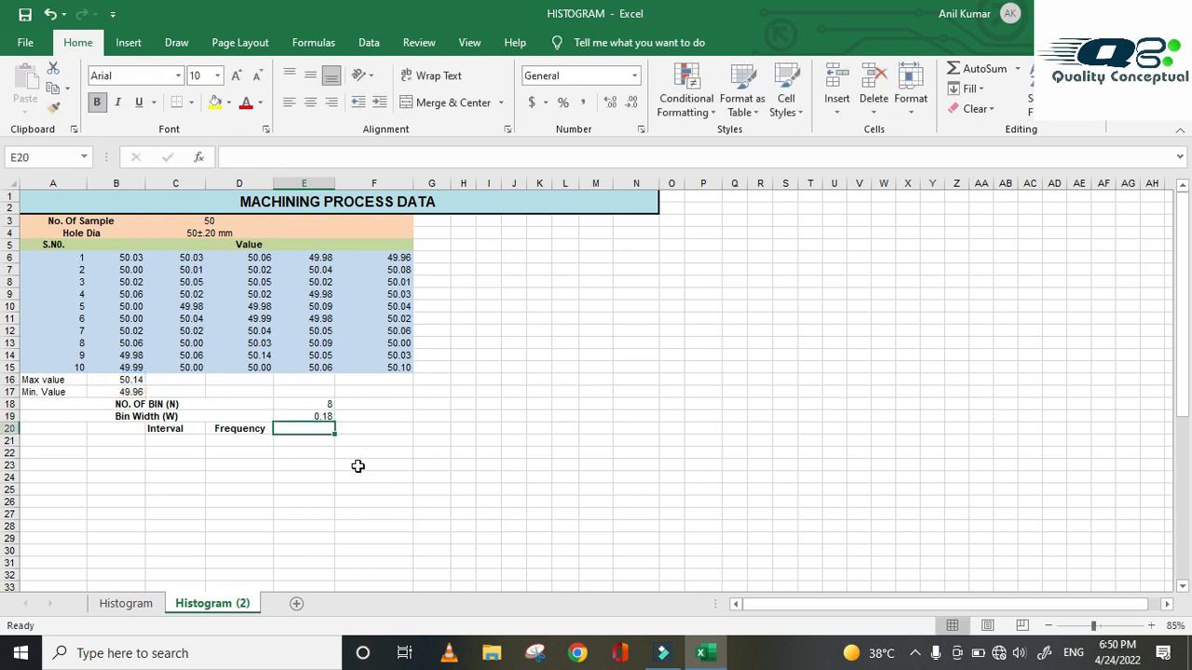
- Divide the range in E19 by the number of bins so the formula reads =(B16-B17)/E18
left_click(322, 415)
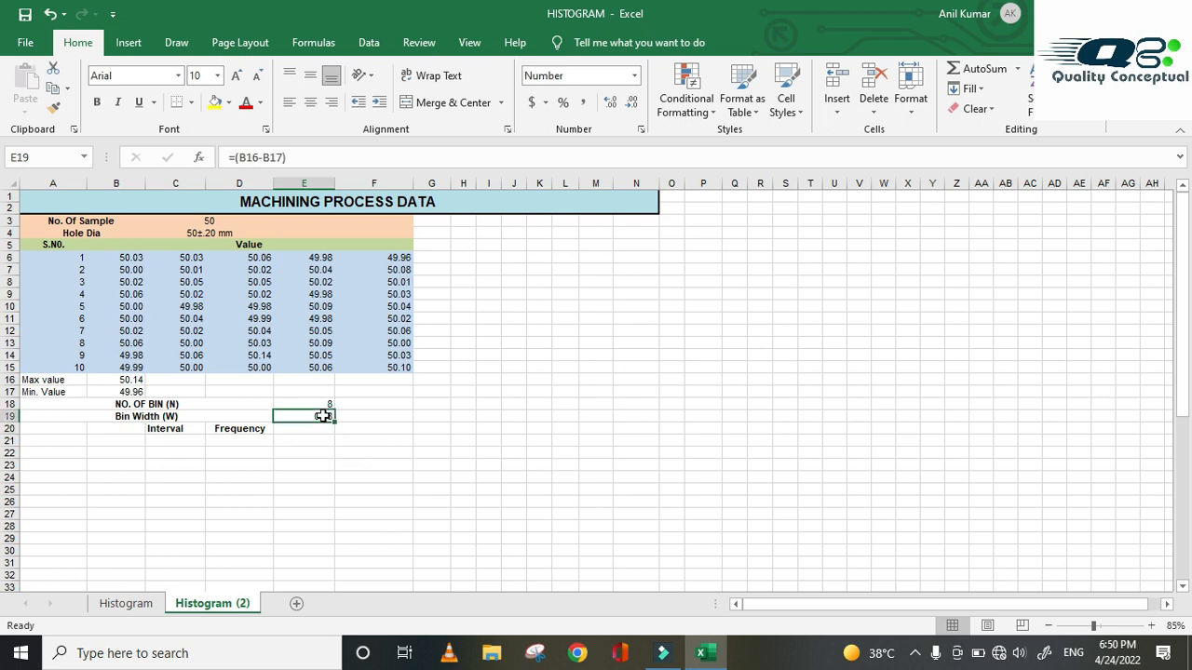
left_click(303, 156)
type("/")
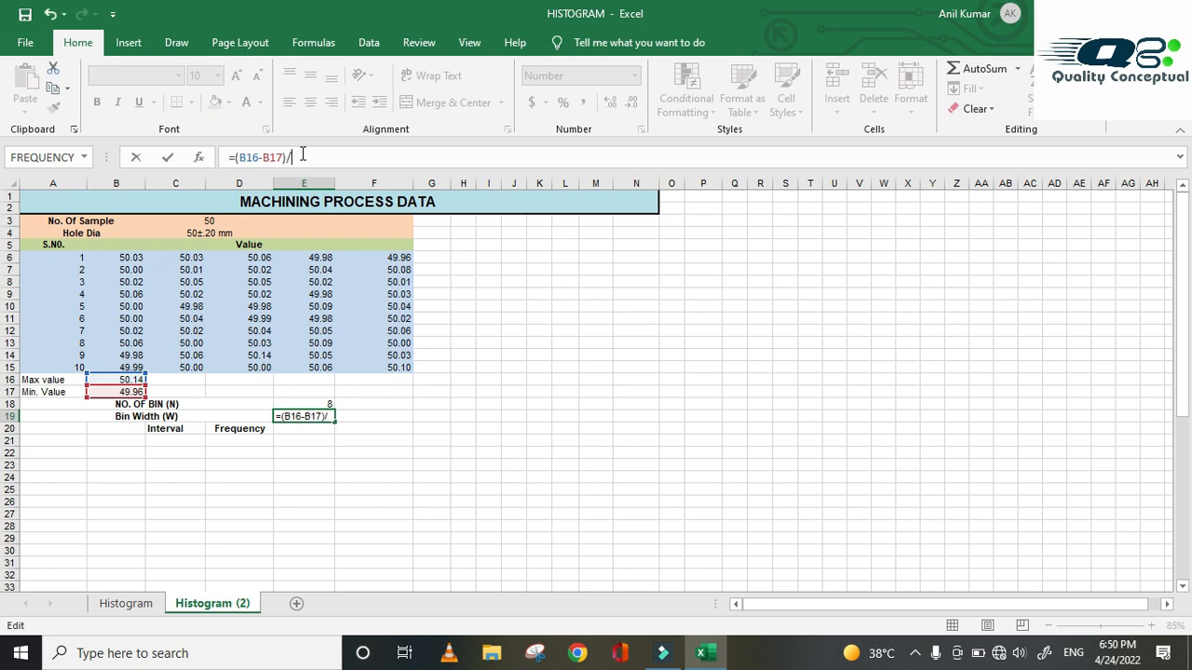
left_click(320, 404)
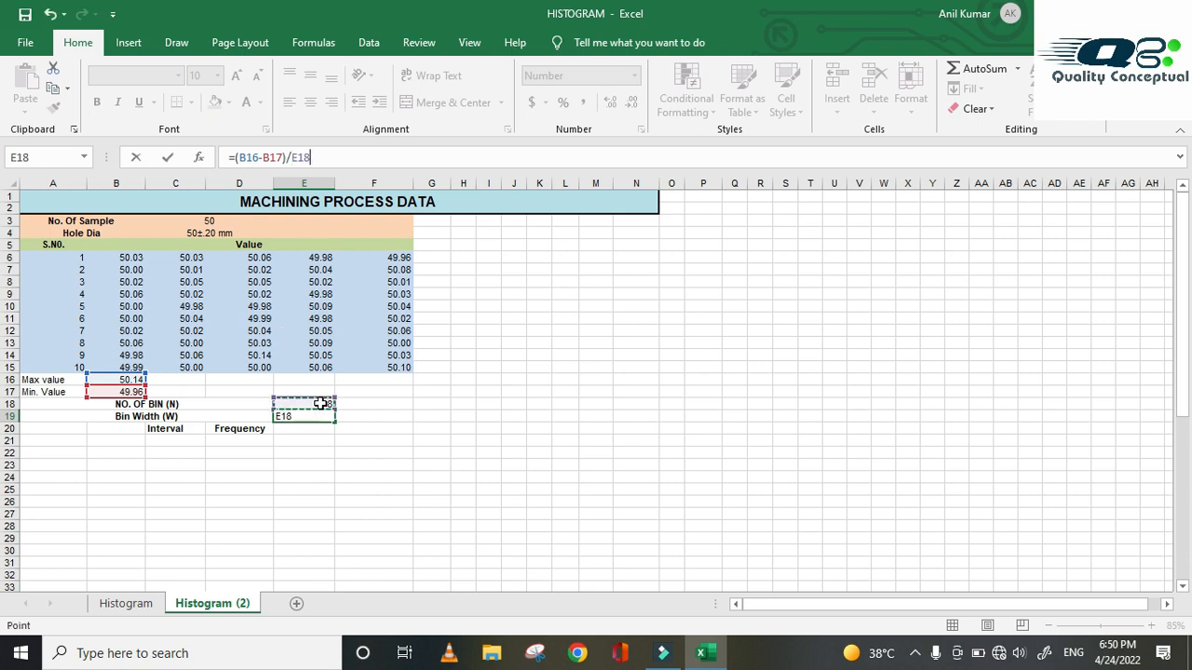
key("Return")
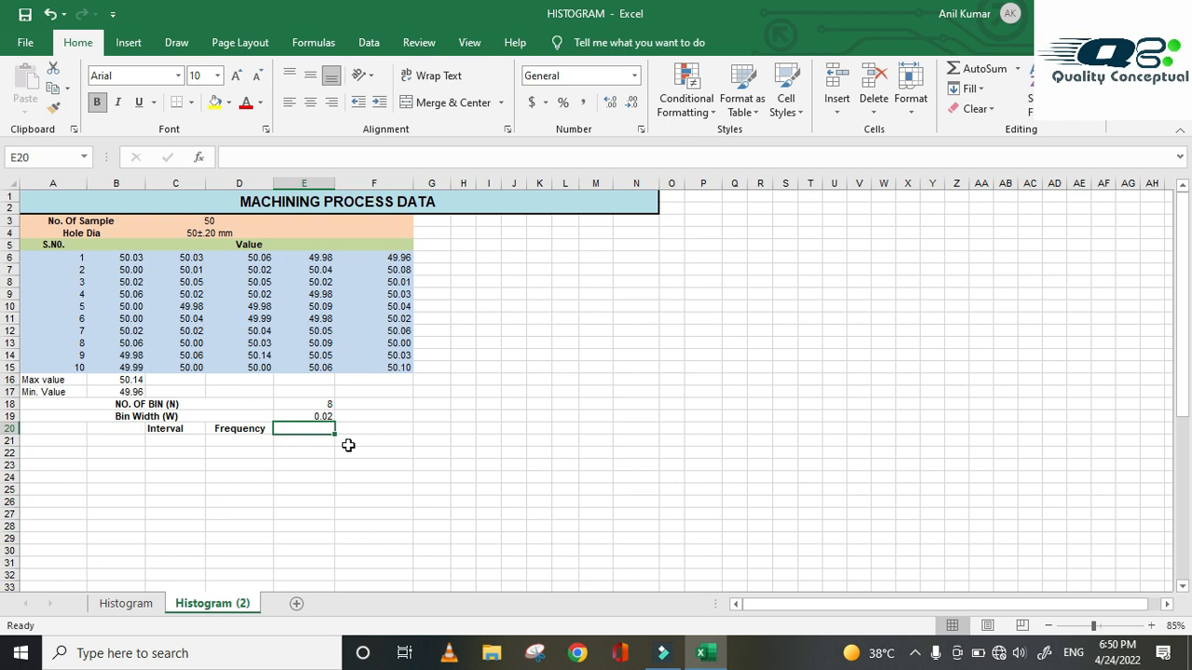
left_click(330, 404)
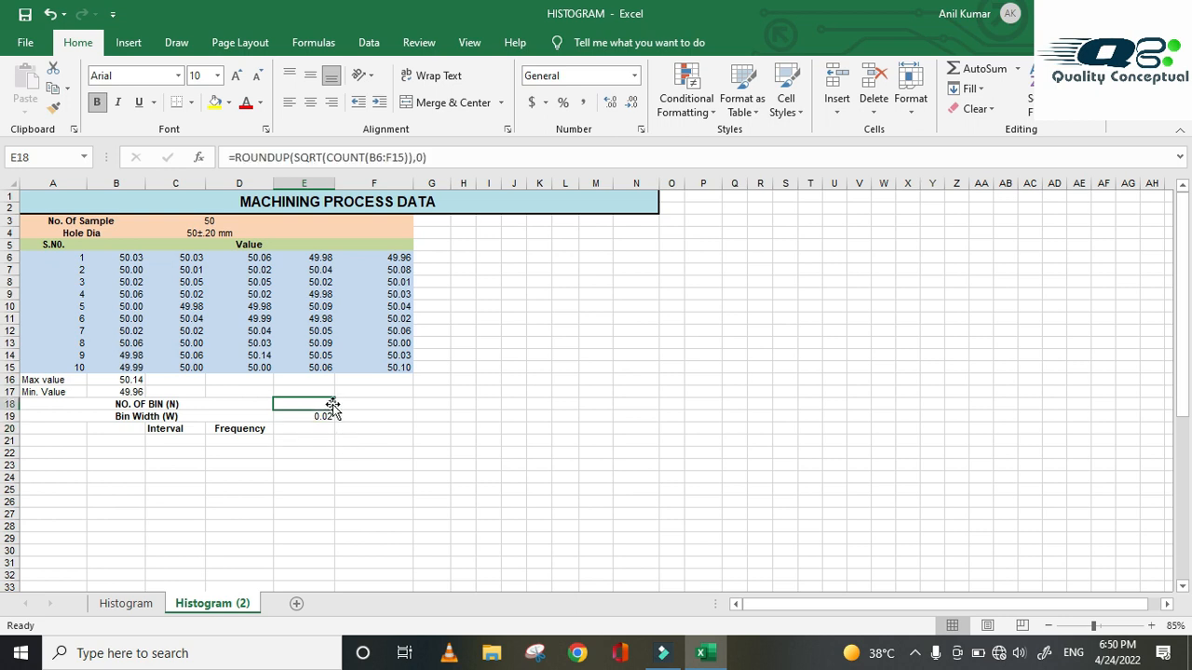
- Check the example on the Histogram sheet, and link the first Interval cell C21 on Histogram (2) to the minimum value with =B17
left_click(162, 441)
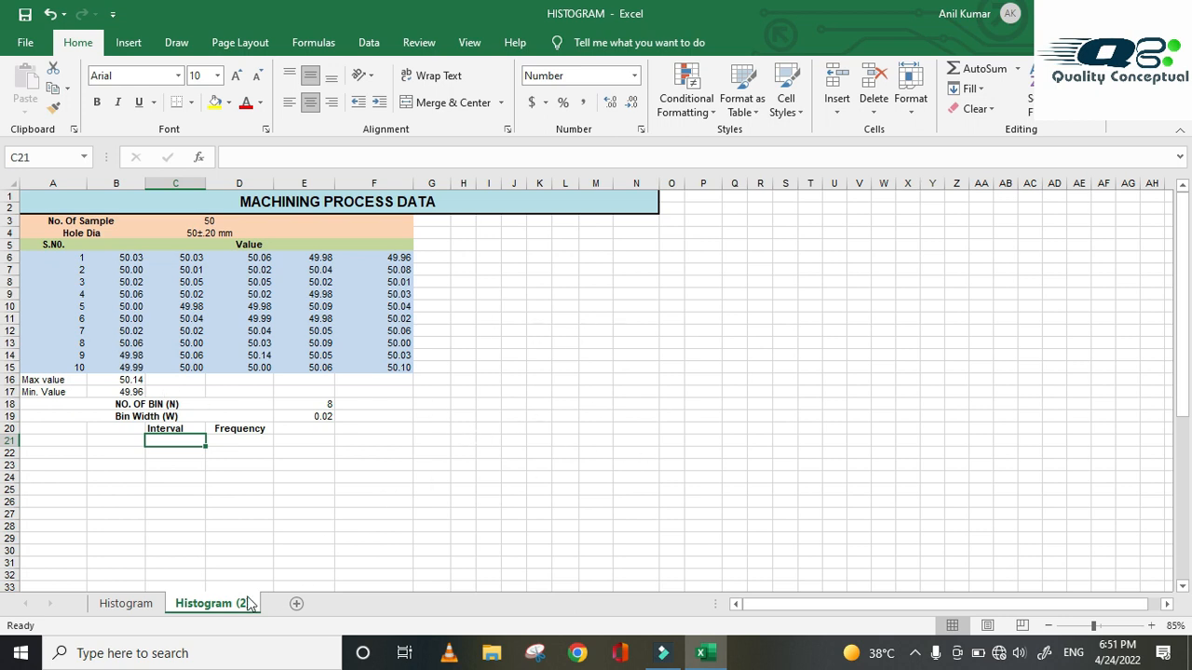
left_click(136, 605)
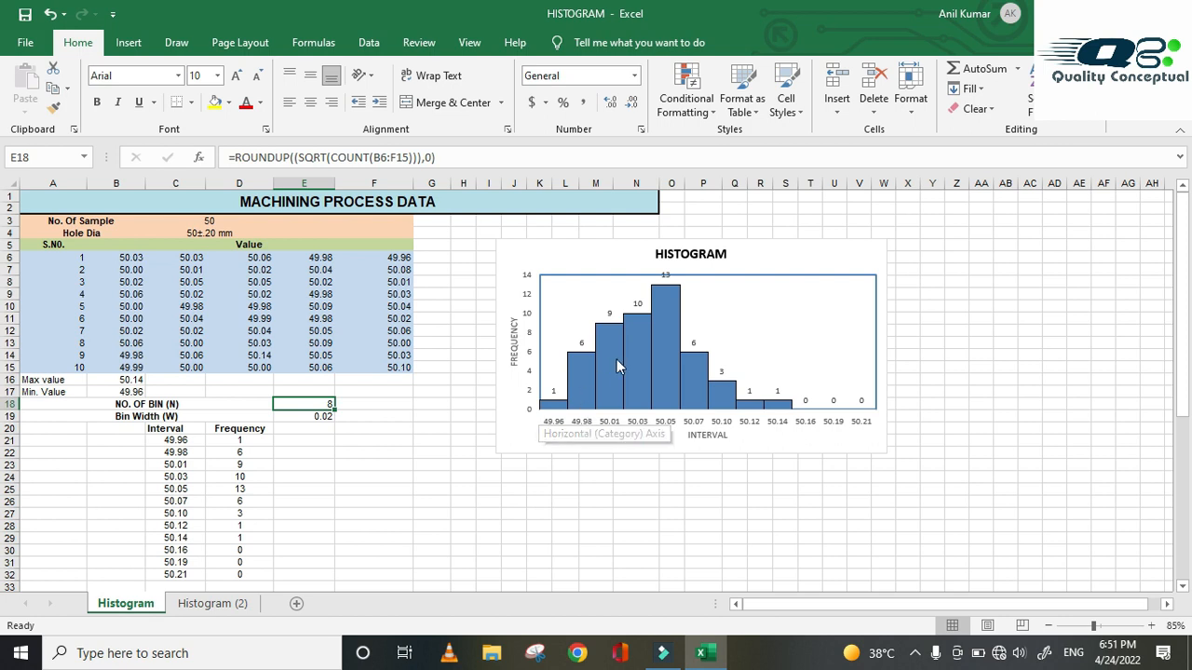
left_click(214, 605)
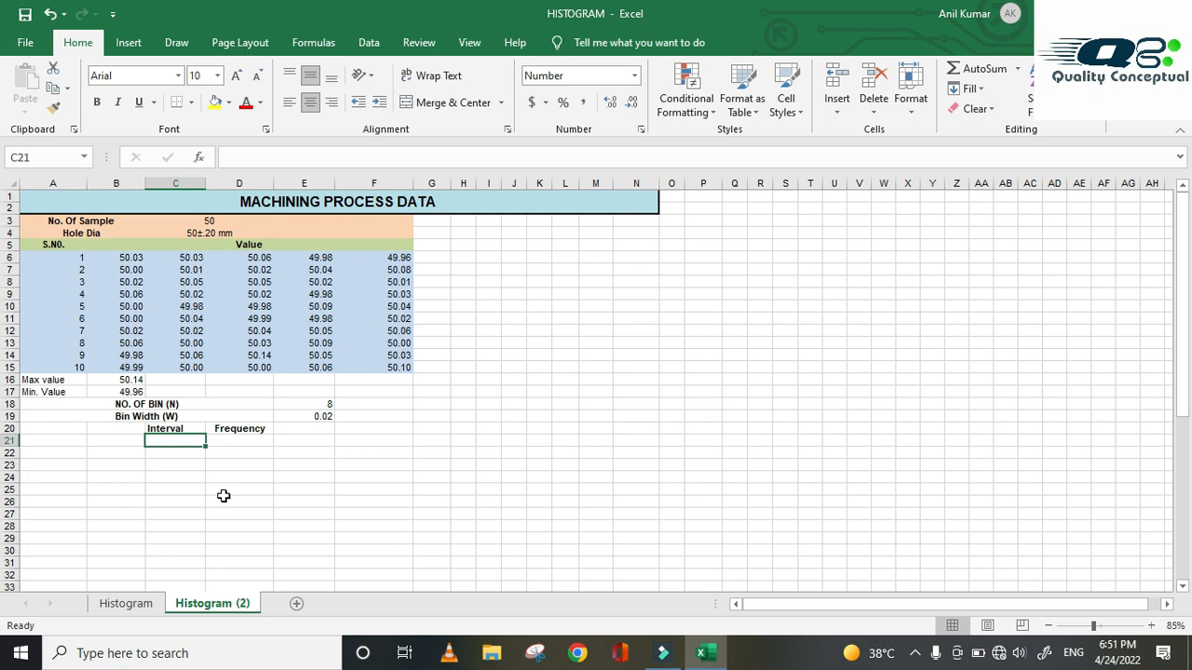
type("=")
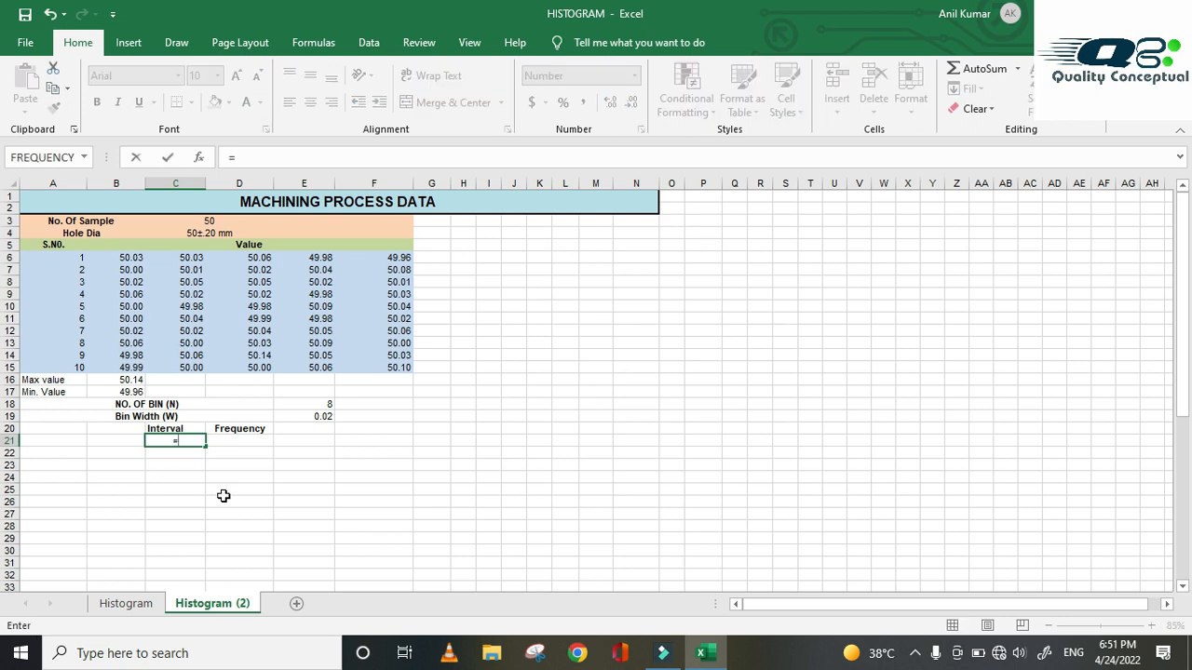
left_click(133, 392)
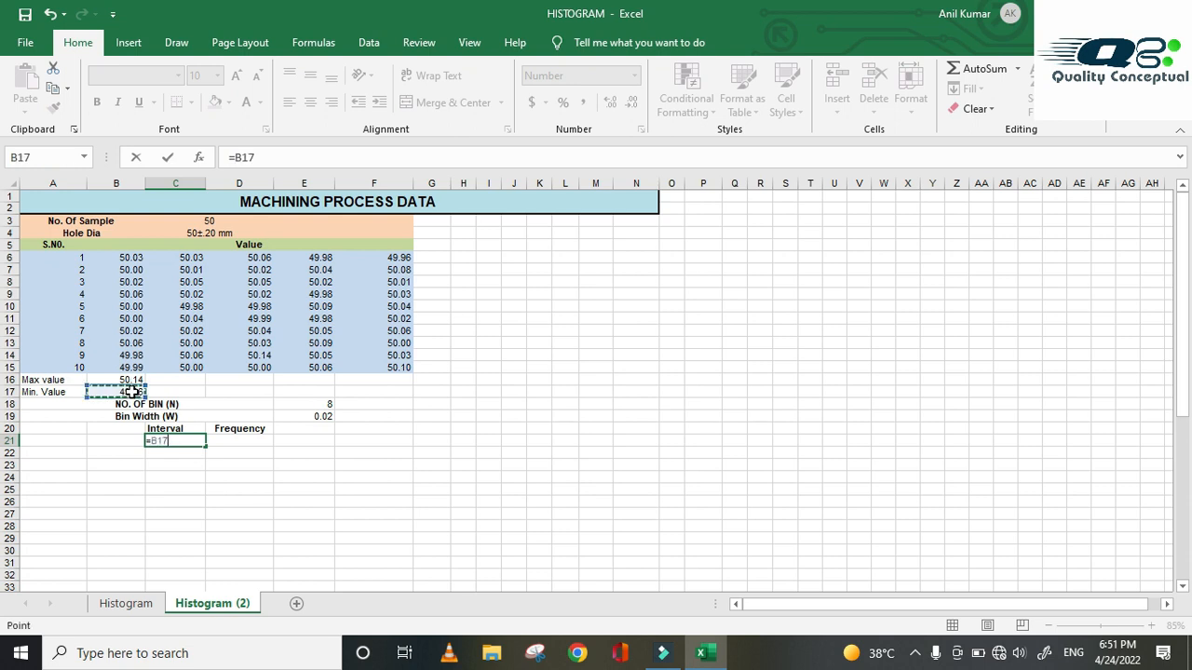
key("Return")
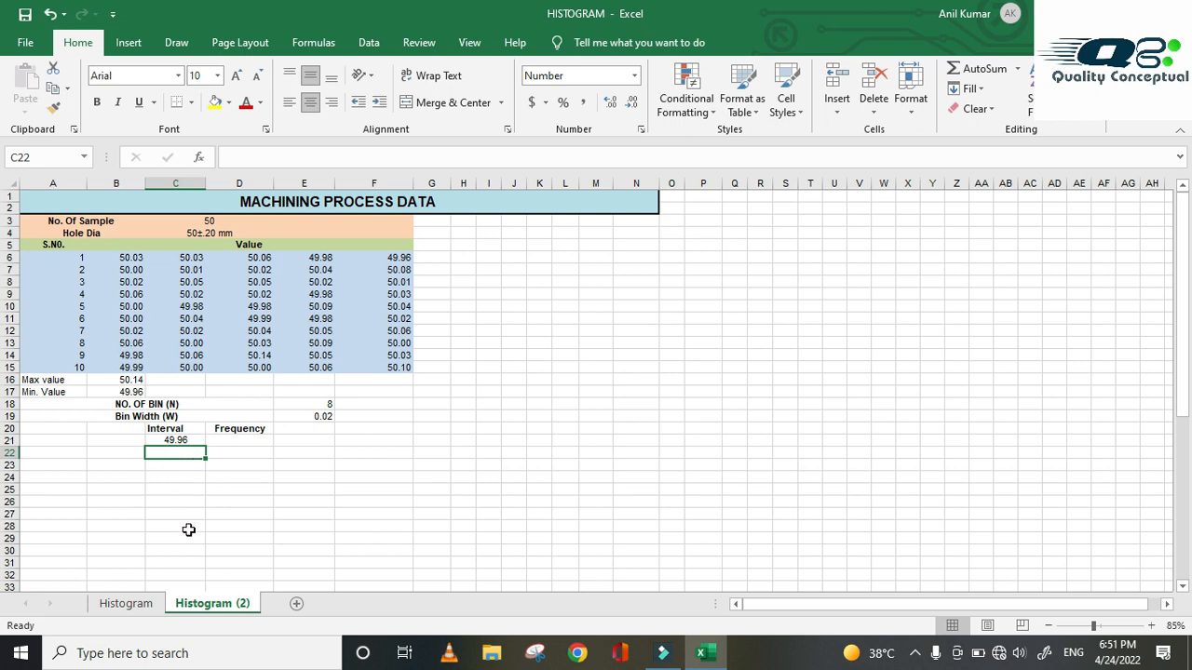
- Calculate the second interval in C22 by adding the bin width to the first with =C21+E19
type("=")
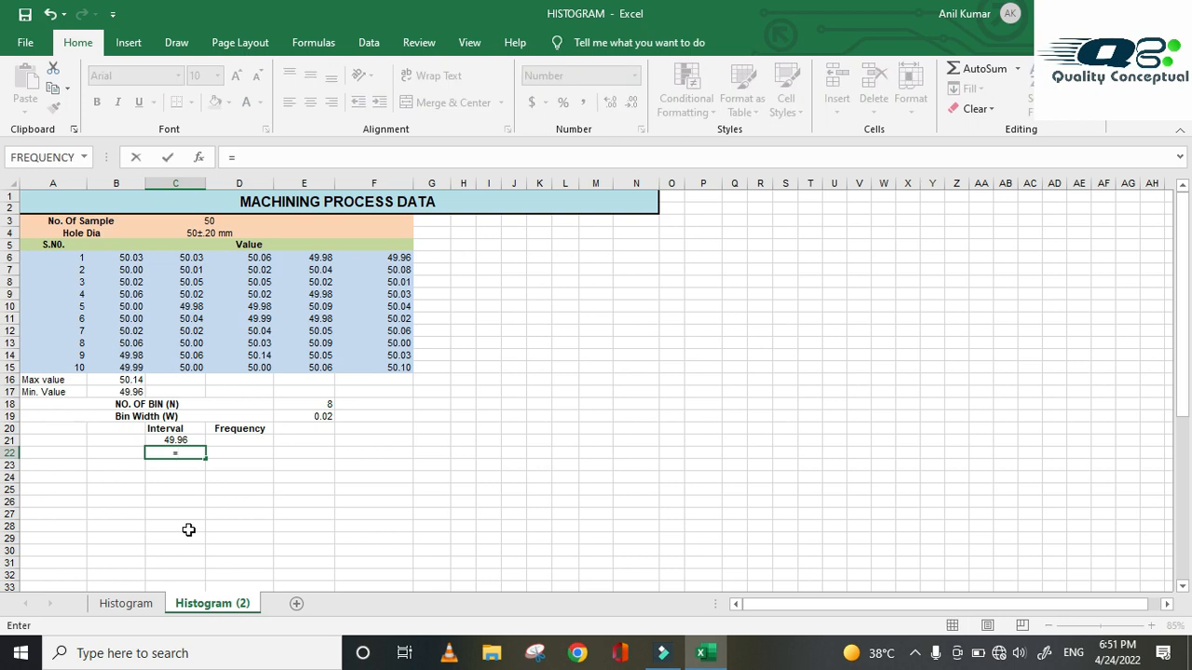
left_click(183, 440)
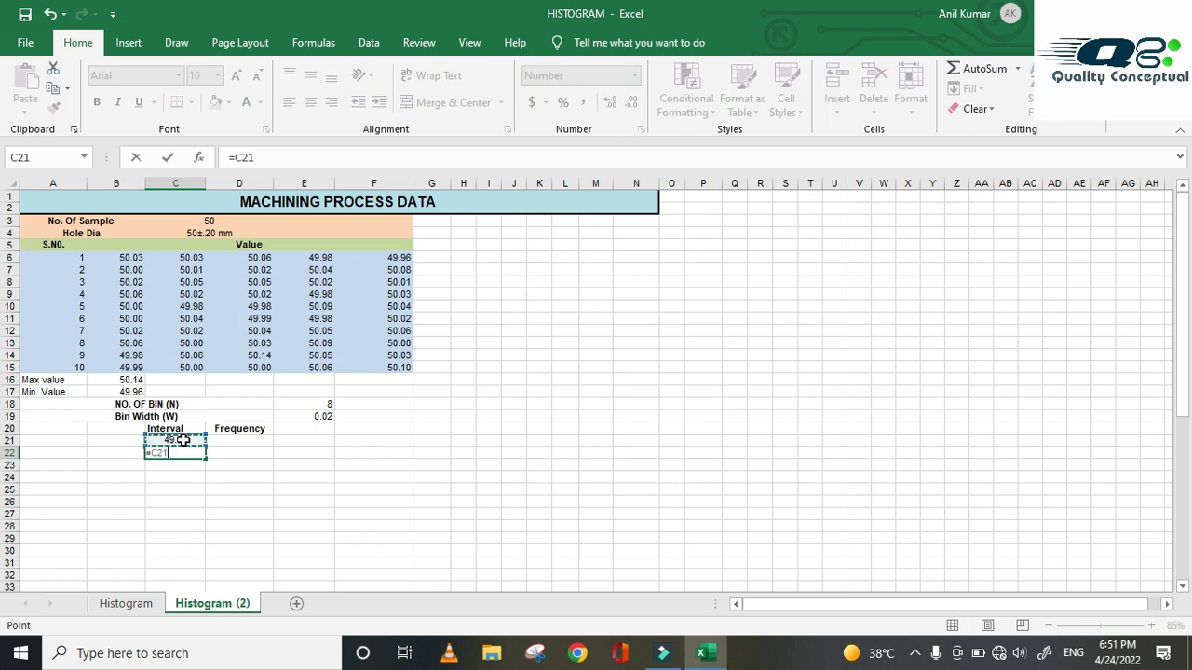
left_click(258, 157)
type("+")
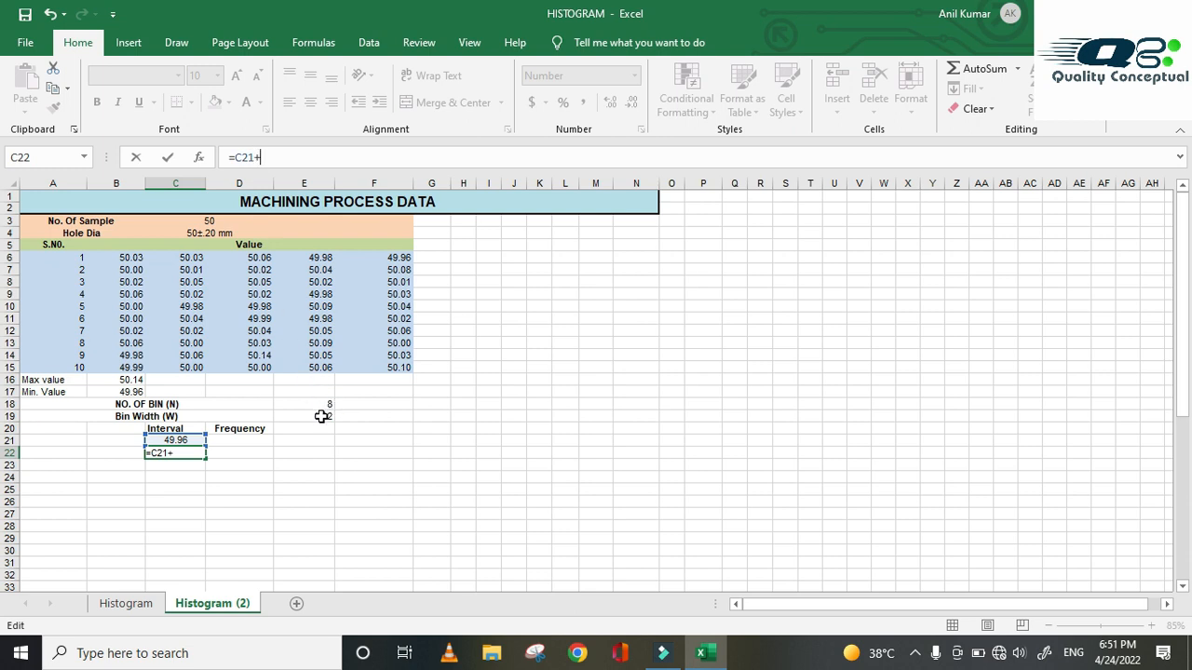
left_click(322, 416)
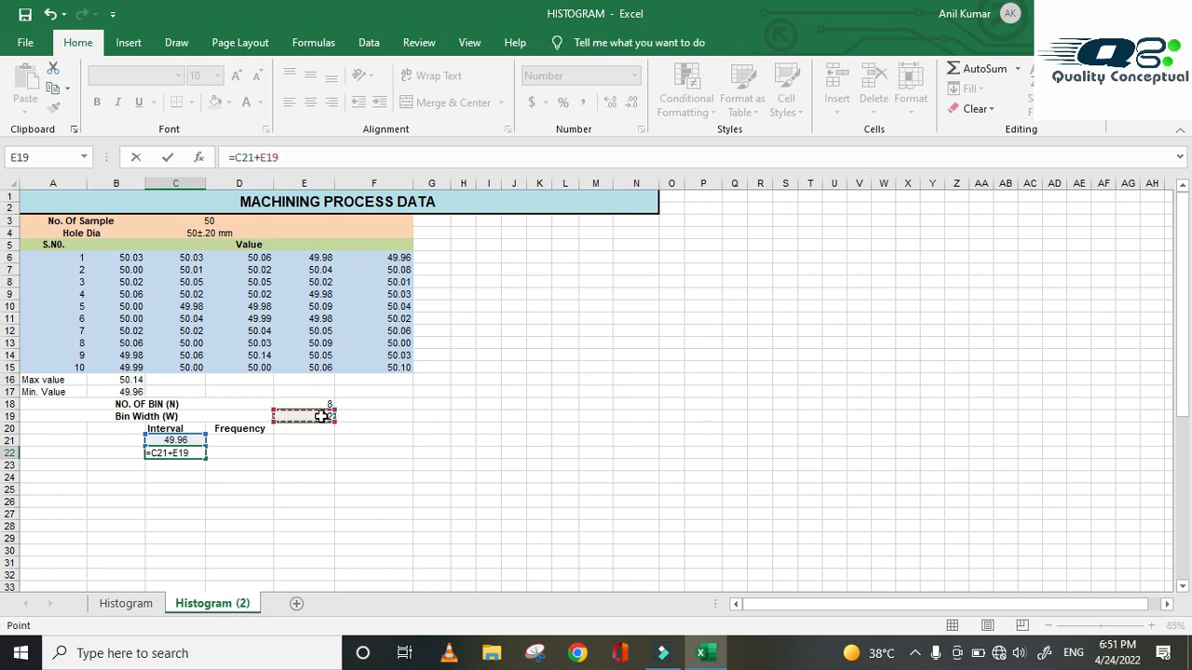
key("Return")
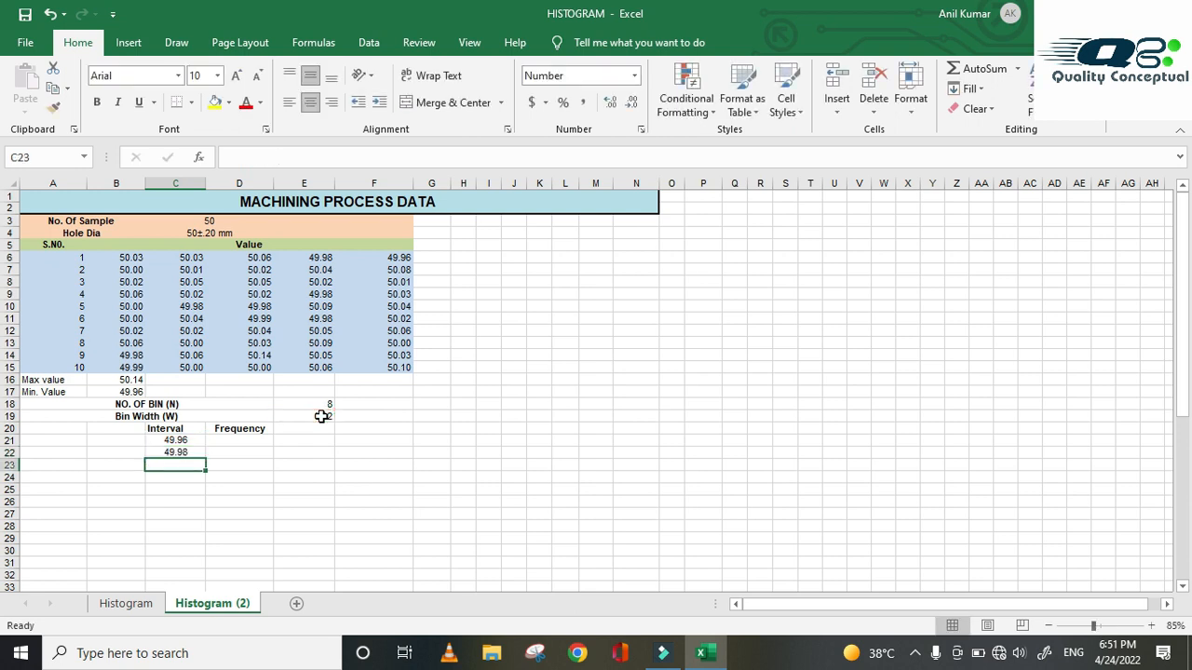
- Try to fill the interval formula from C22 down to C30
left_click(194, 453)
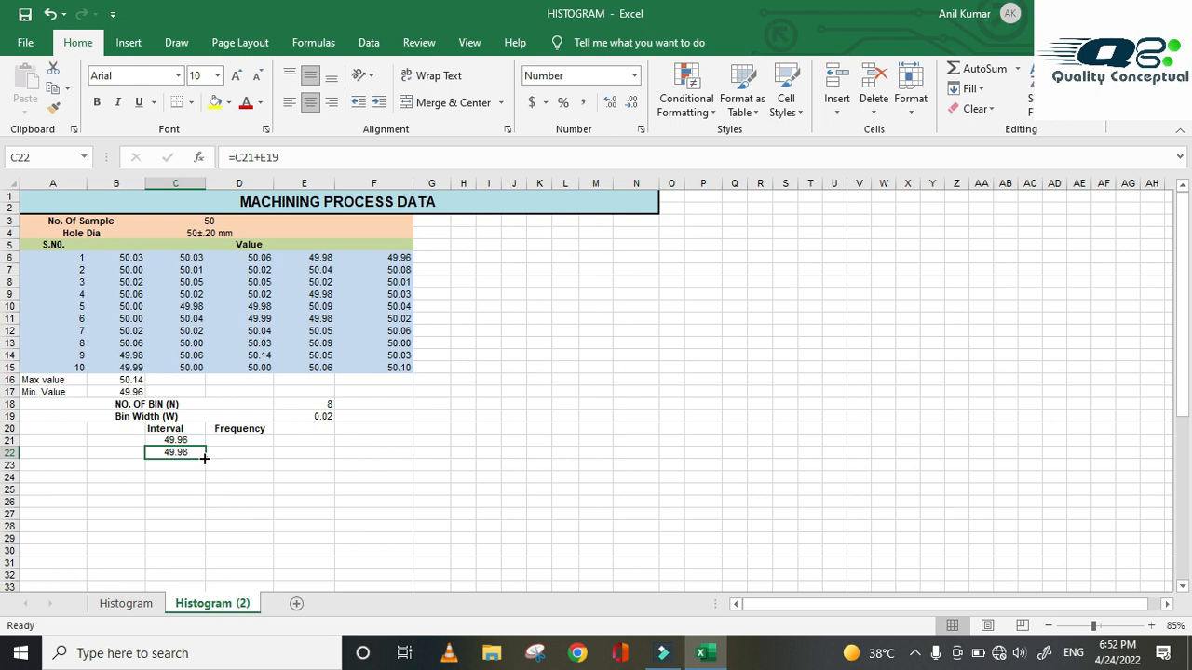
left_click_drag(204, 458, 209, 552)
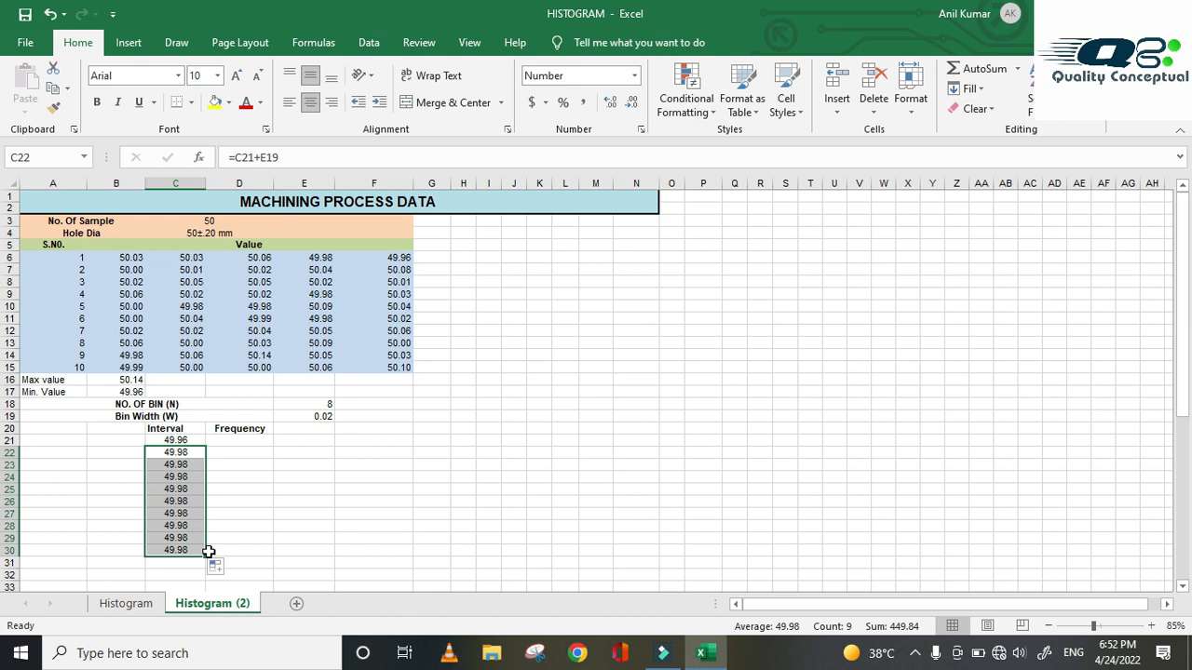
key("ctrl+z")
left_click(223, 564)
- Make the bin width reference in C22 absolute so the formula reads =C21+$E$19
left_click(185, 454)
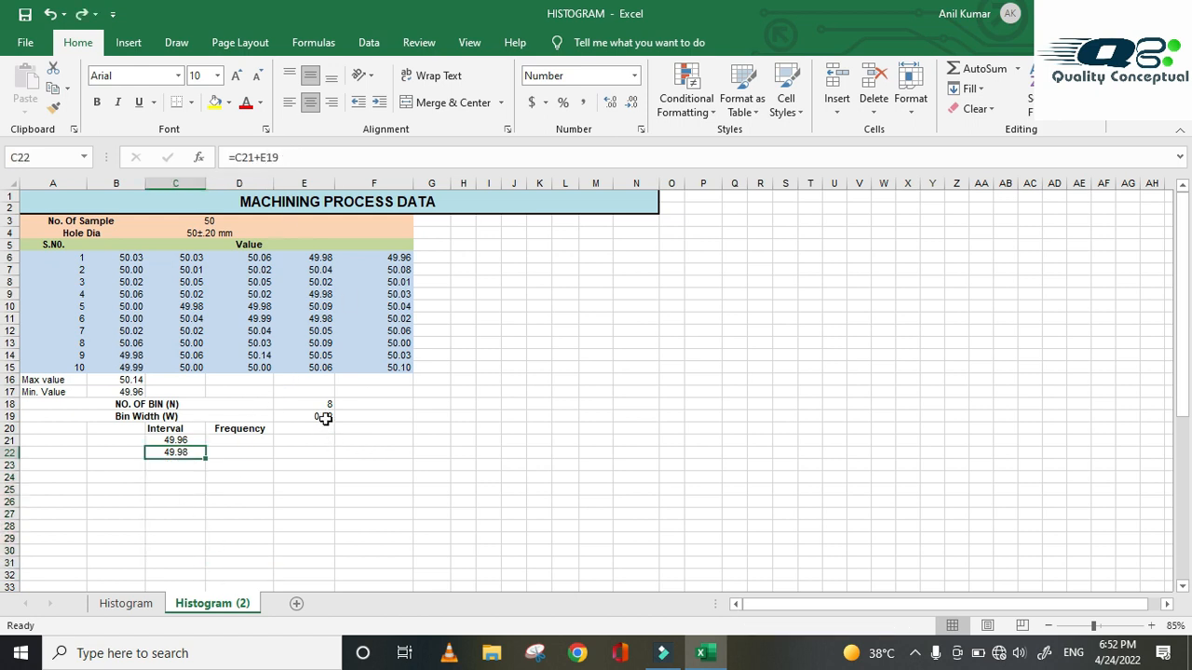
left_click(262, 157)
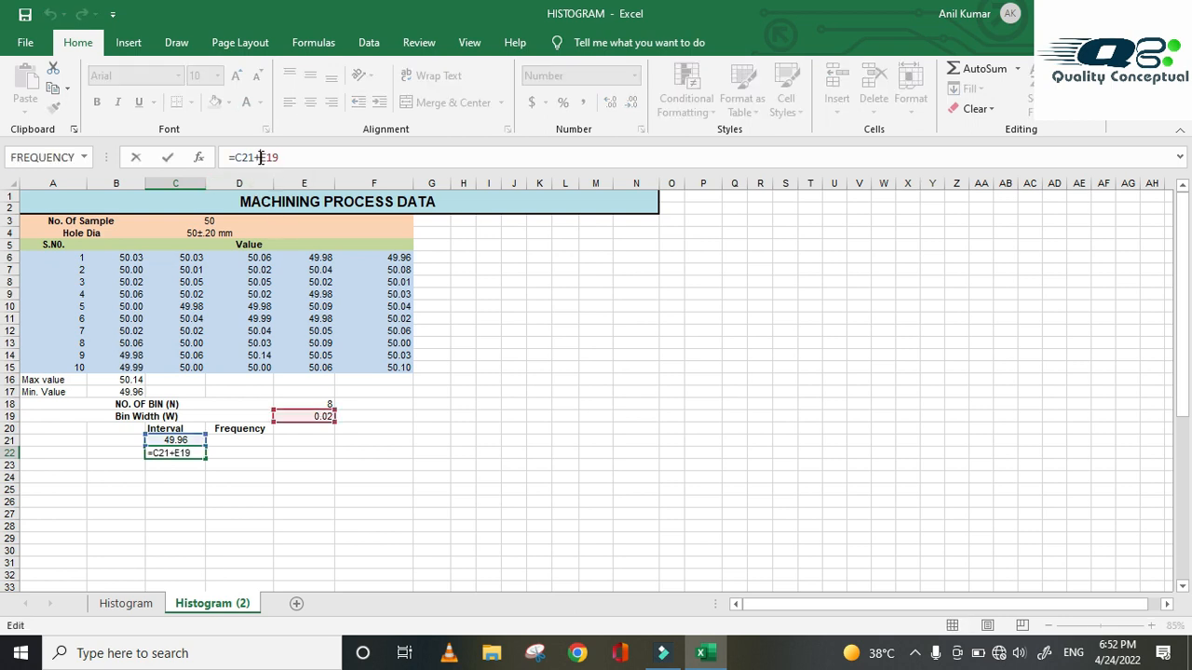
type("$")
left_click(274, 157)
type("$")
key("Return")
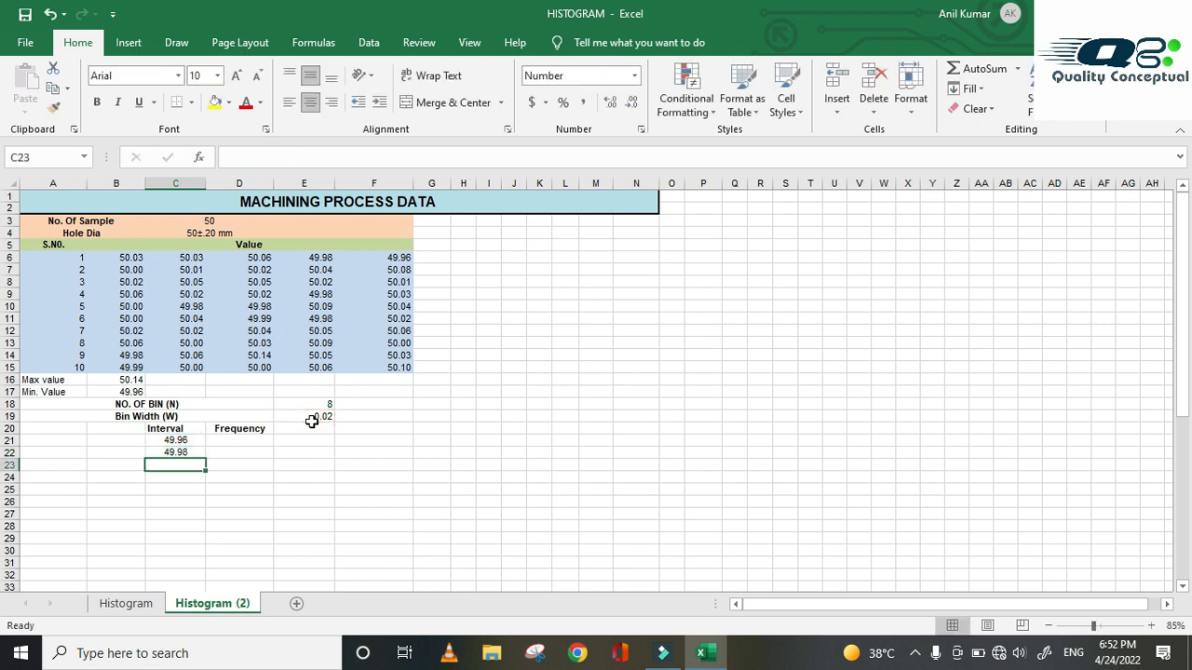
- Fill the interval formula from C22 down to C31
left_click(192, 454)
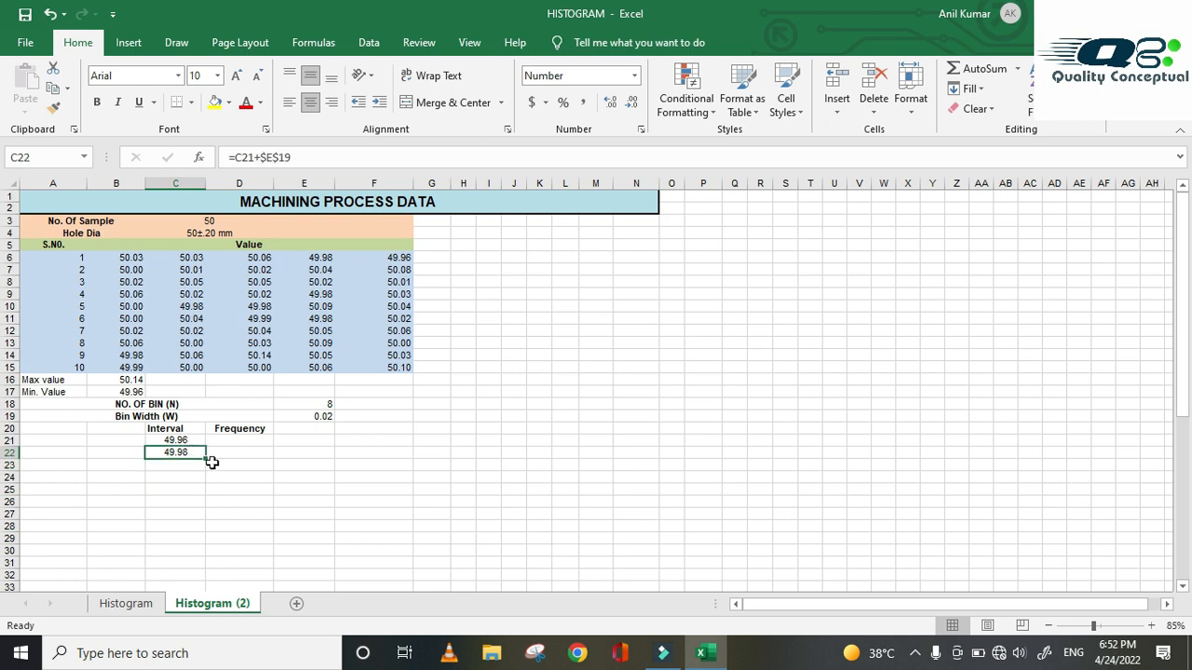
left_click_drag(205, 458, 204, 572)
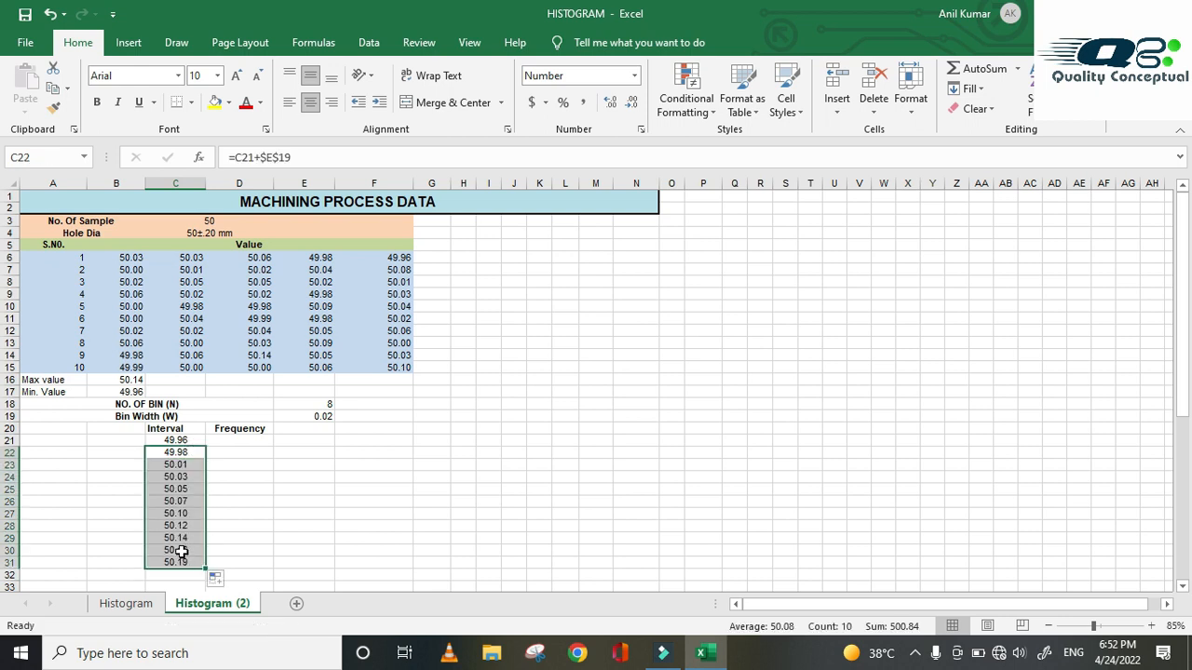
left_click(186, 540)
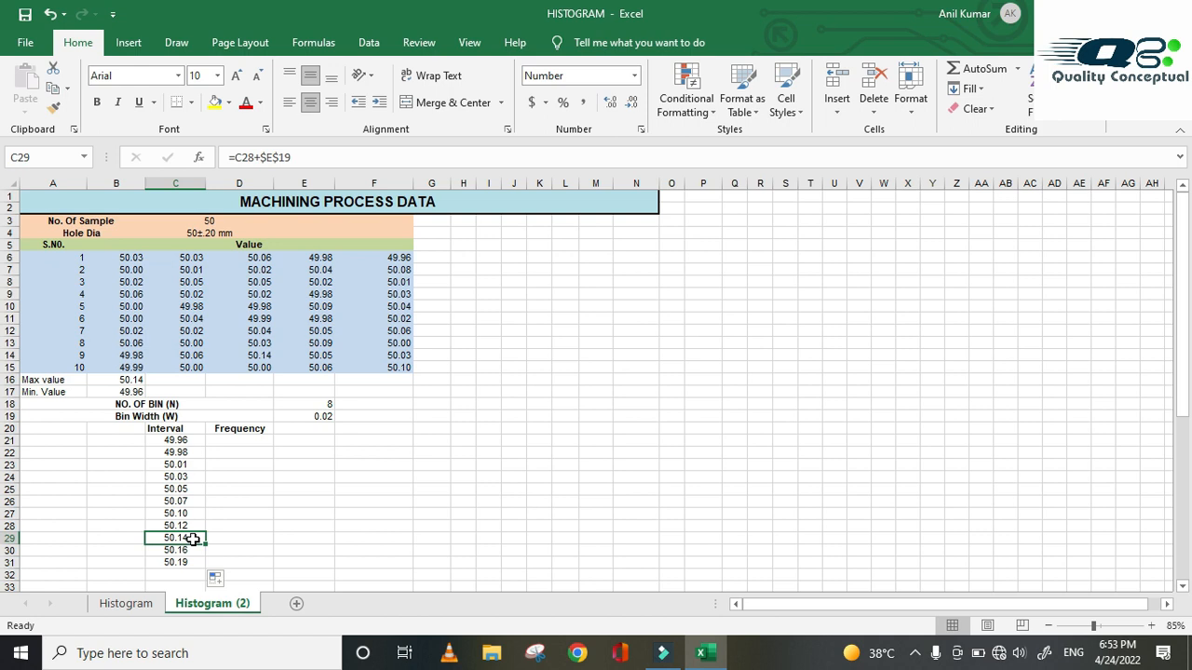
- Calculate the first frequency in D21 with =FREQUENCY(B6:F15,C21:C31)
left_click(232, 440)
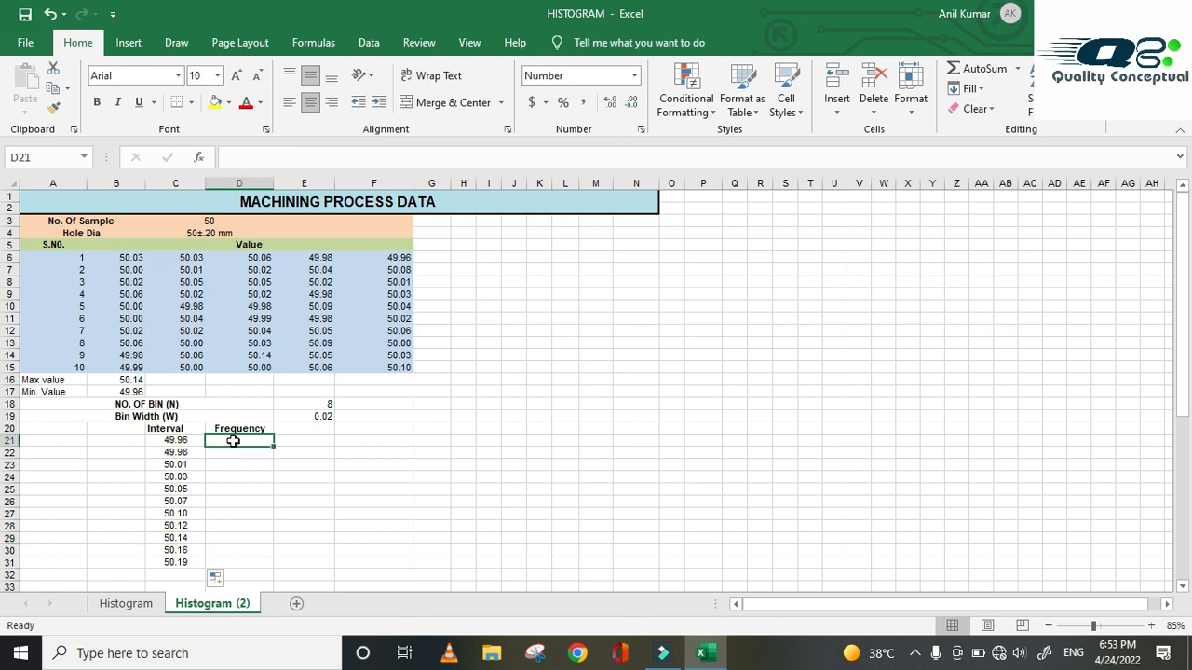
type("=frequency")
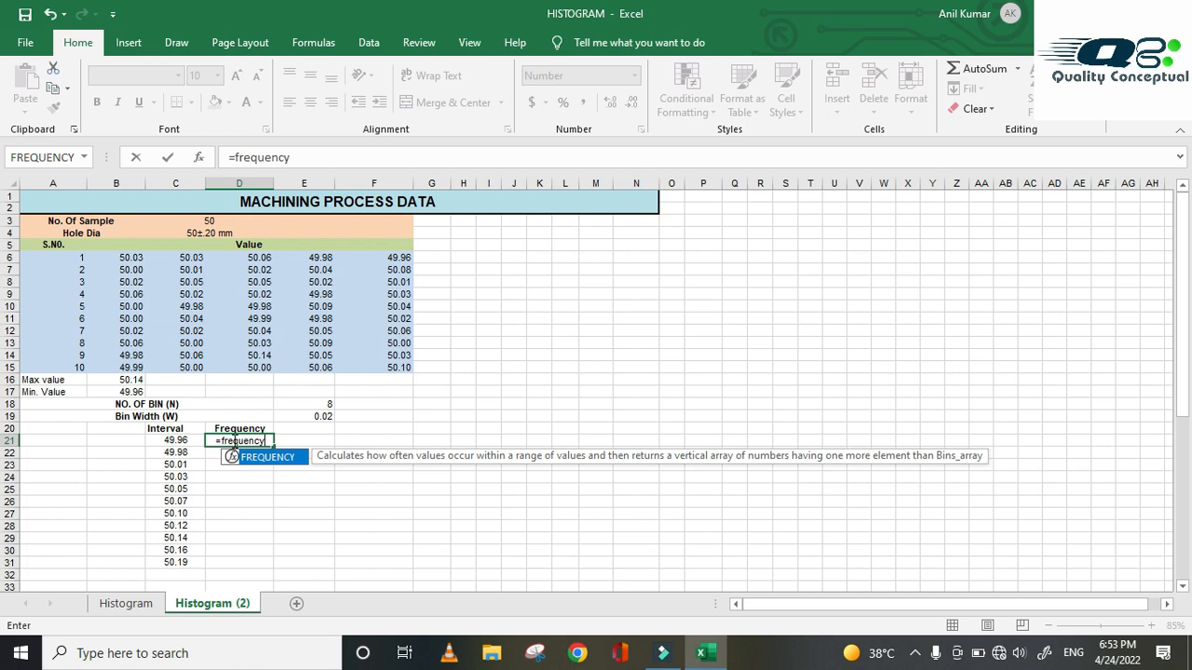
type("(")
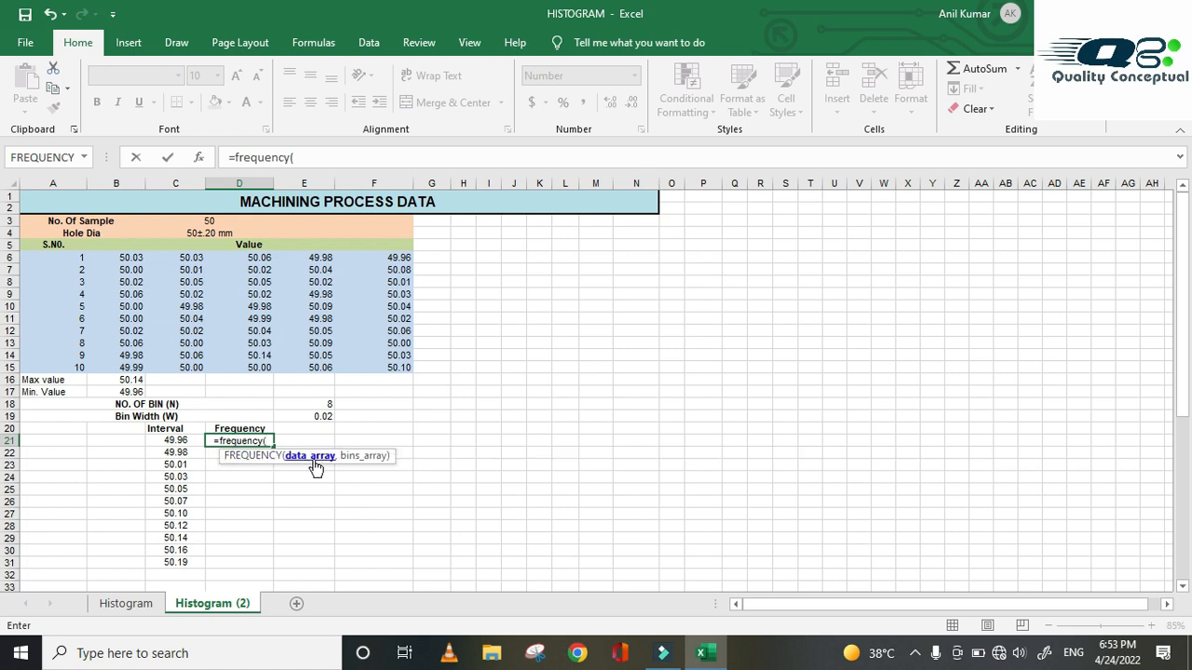
left_click(137, 260)
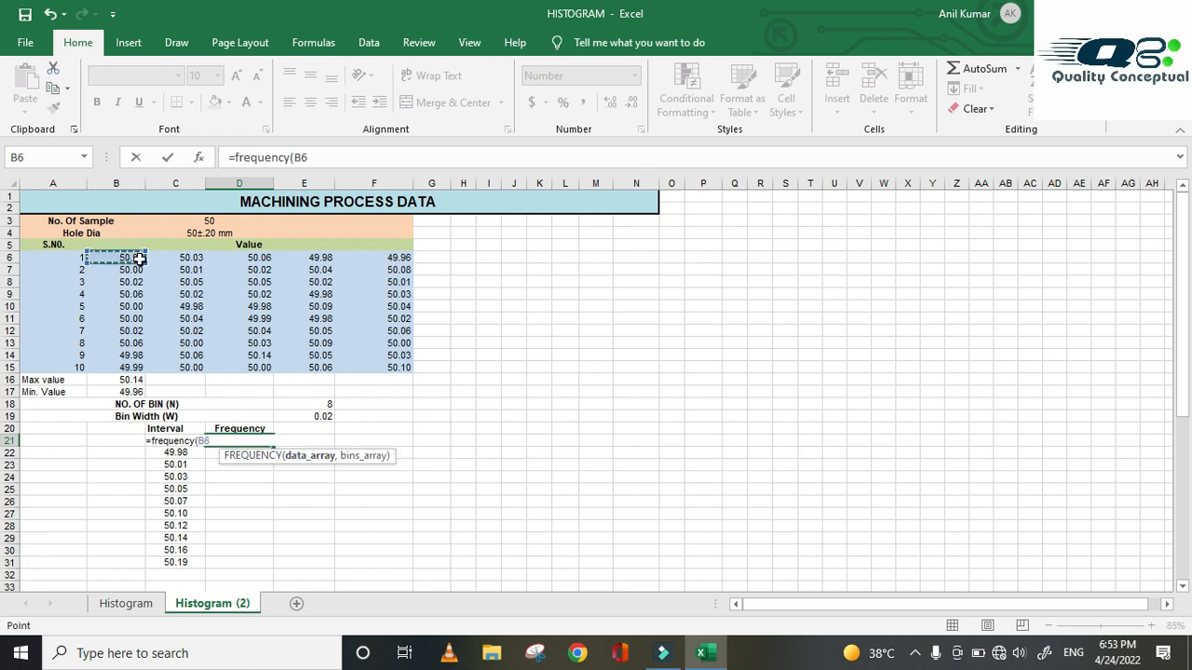
left_click_drag(138, 261, 368, 372)
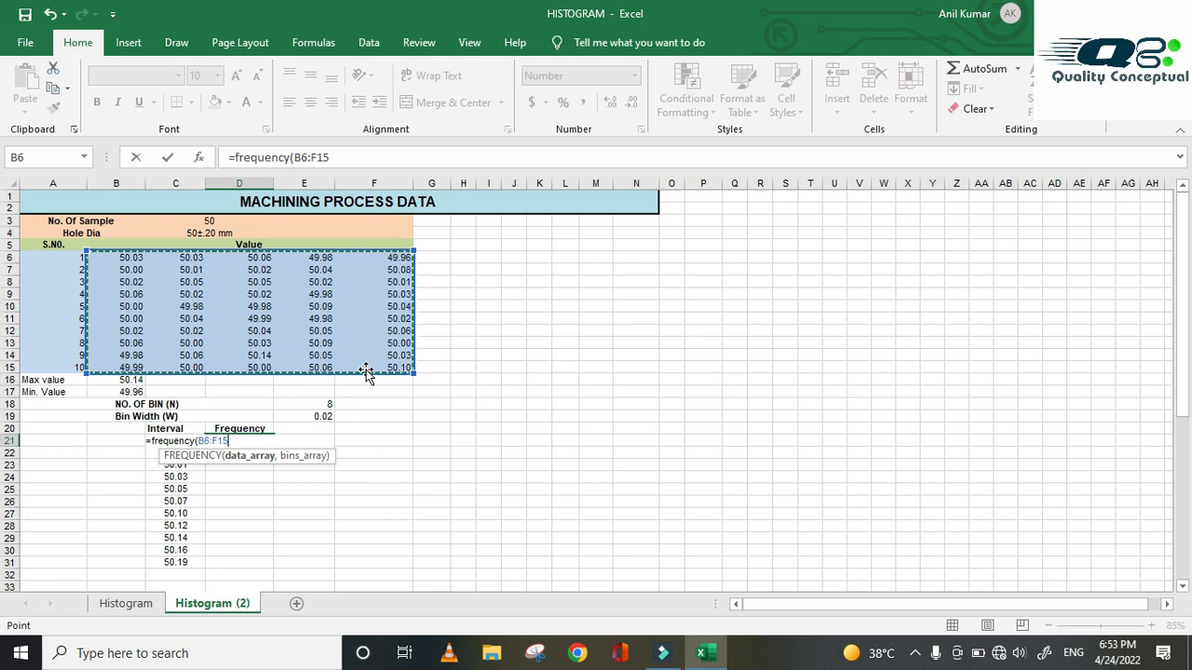
type(",")
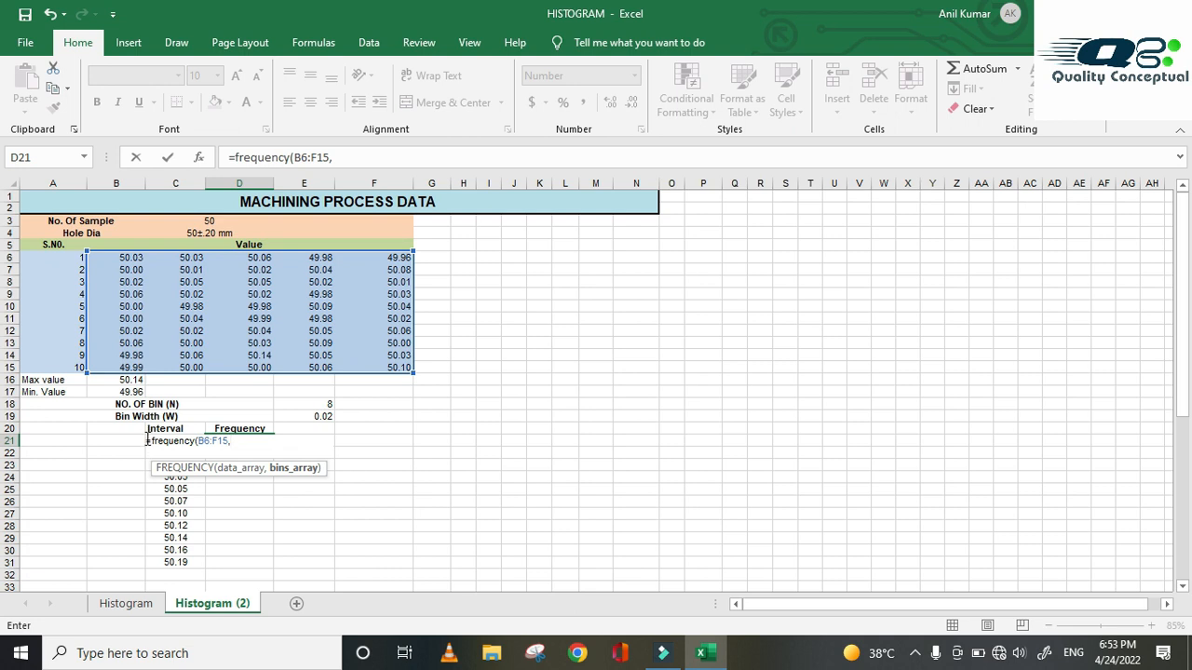
type("c21:c31")
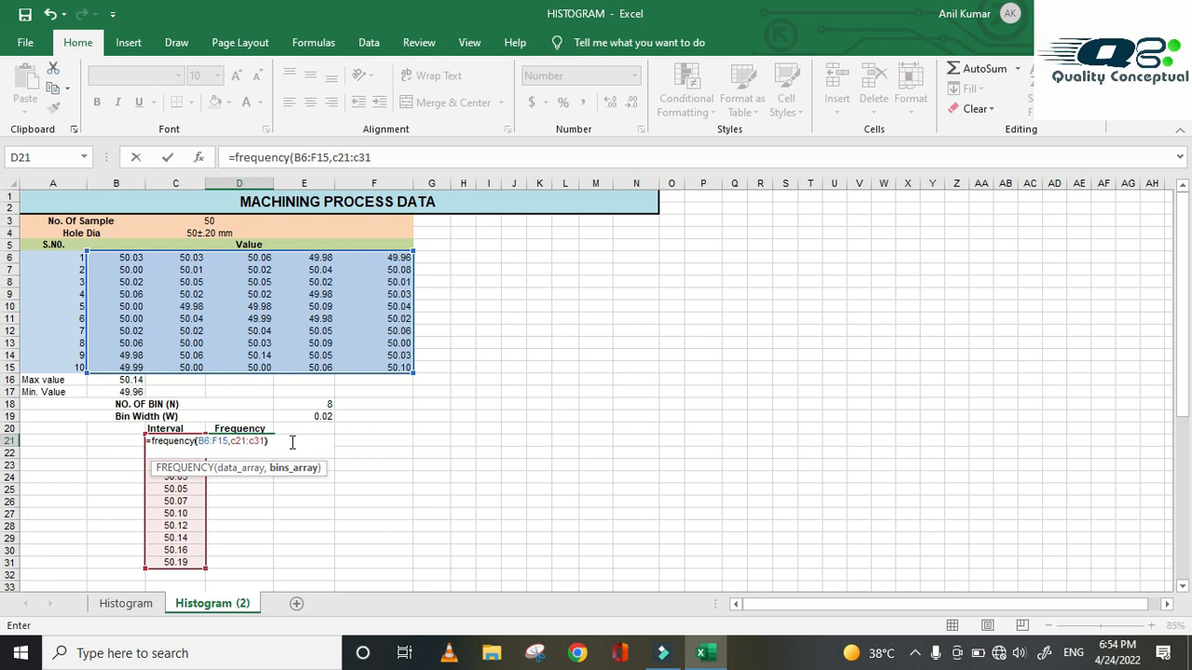
type(")")
key("Return")
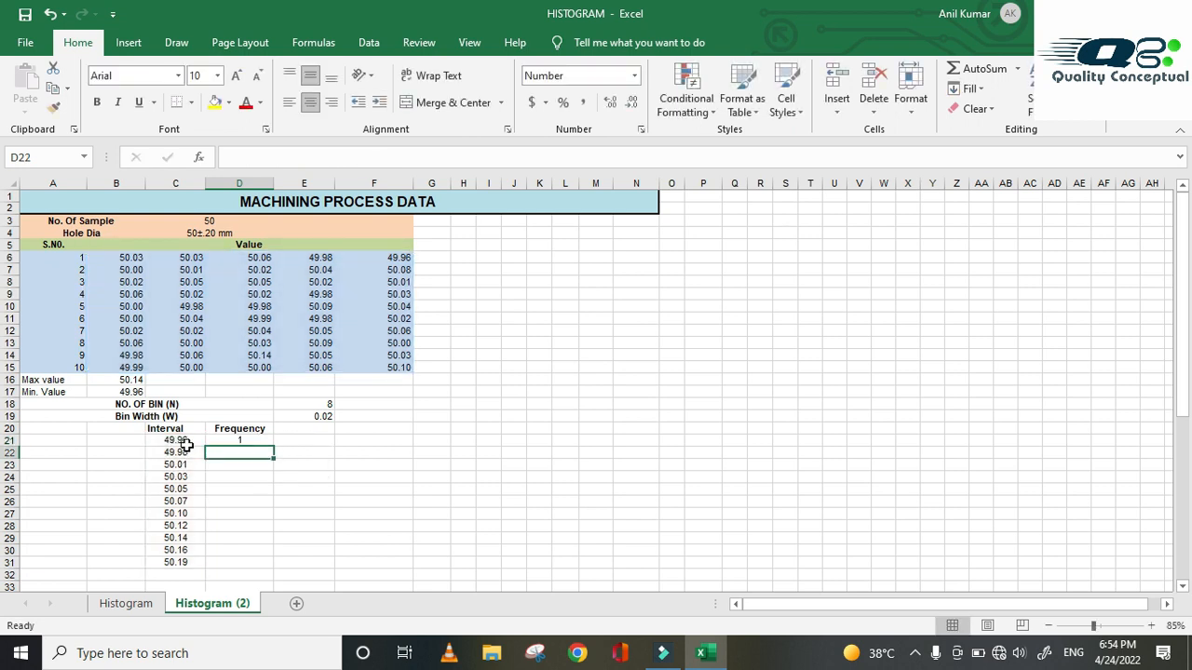
- Apply the FREQUENCY formula to D21:D31 as an array formula covering all intervals
left_click(257, 440)
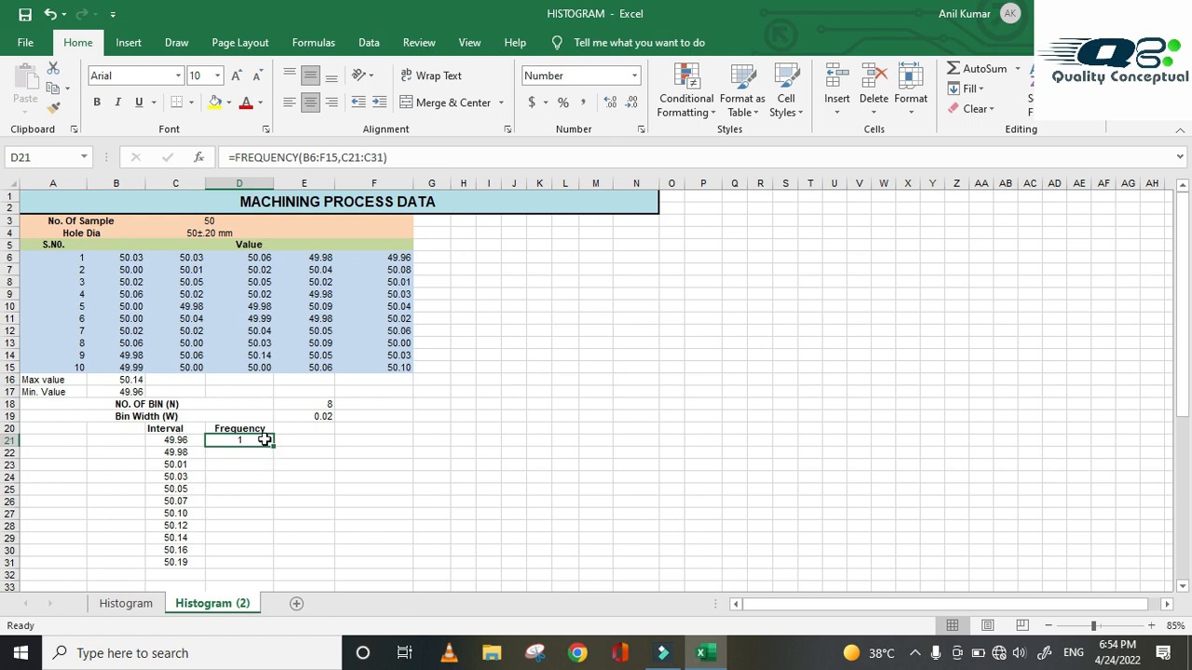
left_click_drag(265, 439, 258, 560)
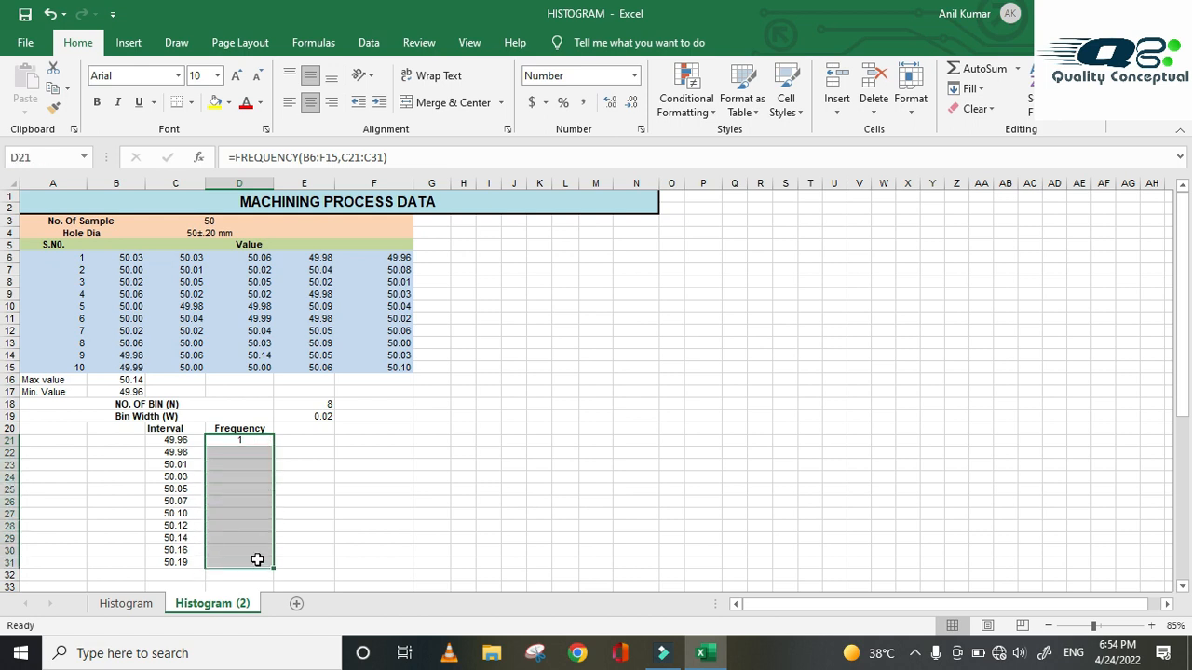
left_click(405, 157)
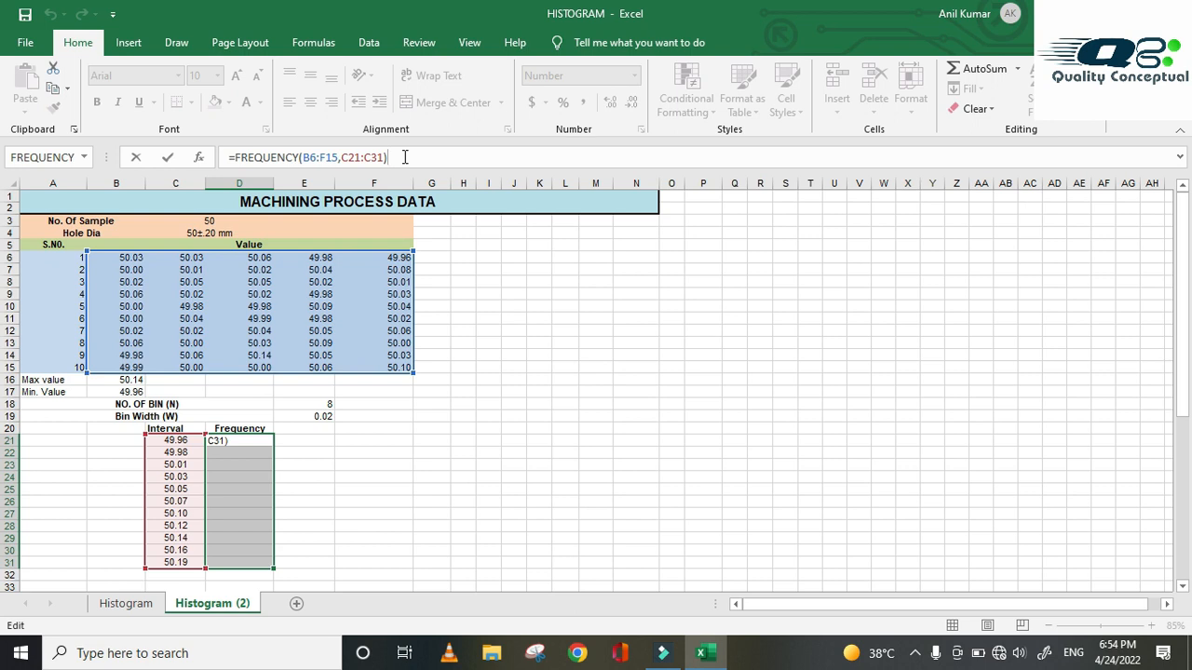
key("ctrl+shift+Return")
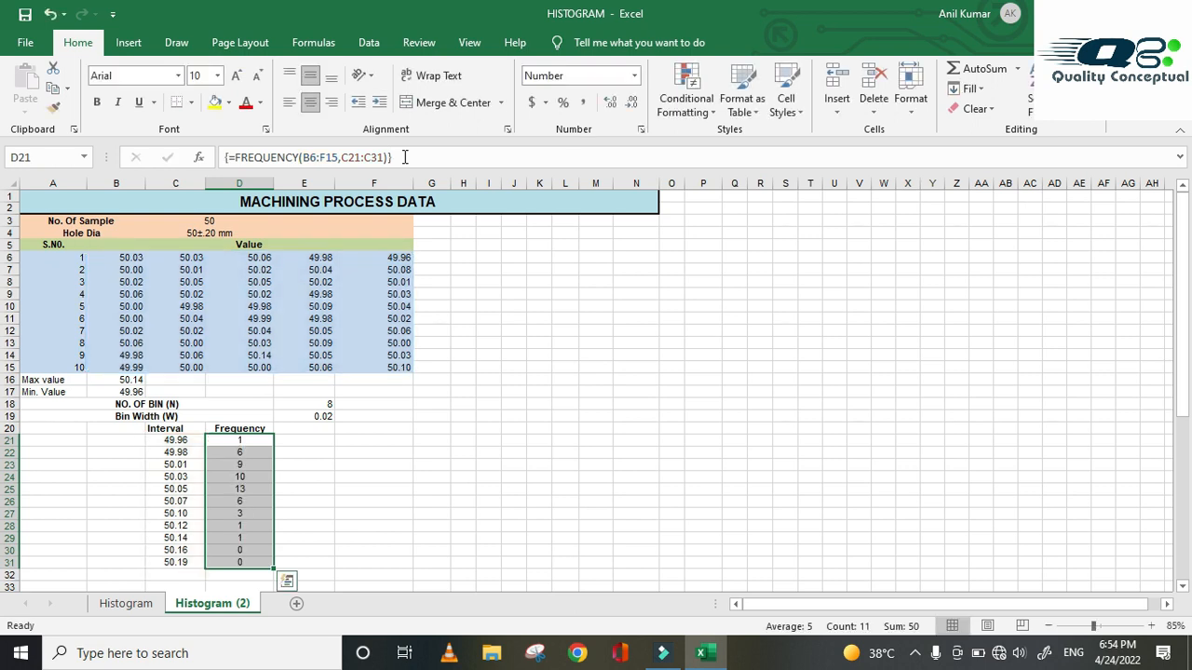
left_click(368, 496)
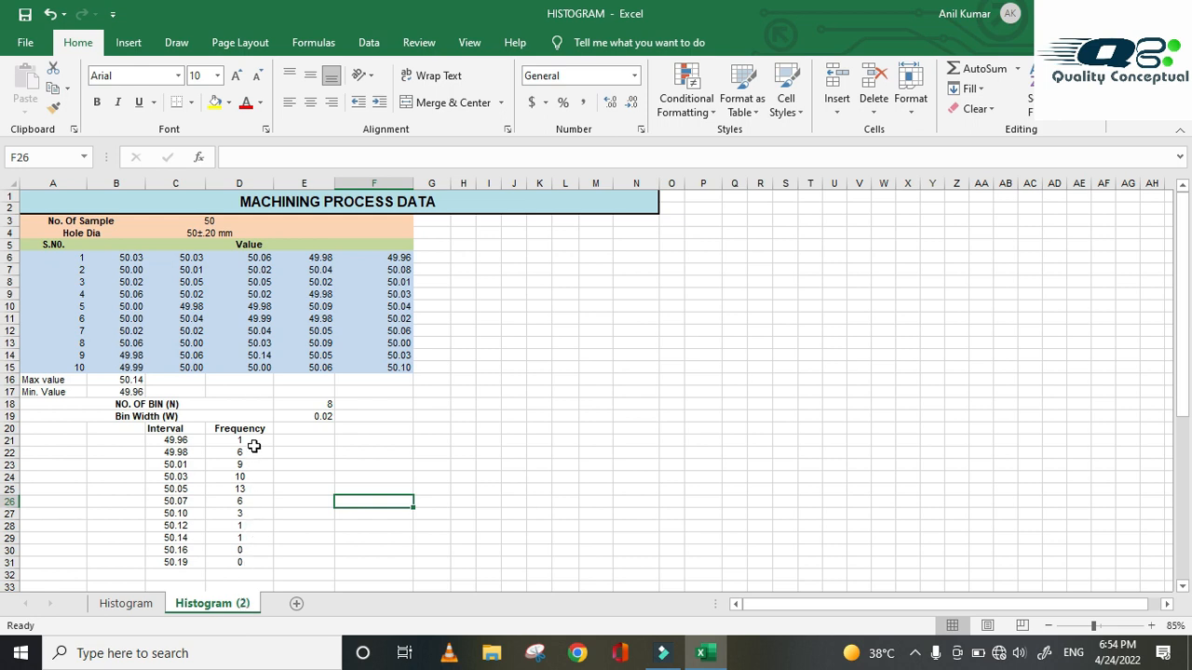
- Examine the frequencies in D21:D31 against the intervals and the sample measurements
left_click_drag(252, 443, 251, 561)
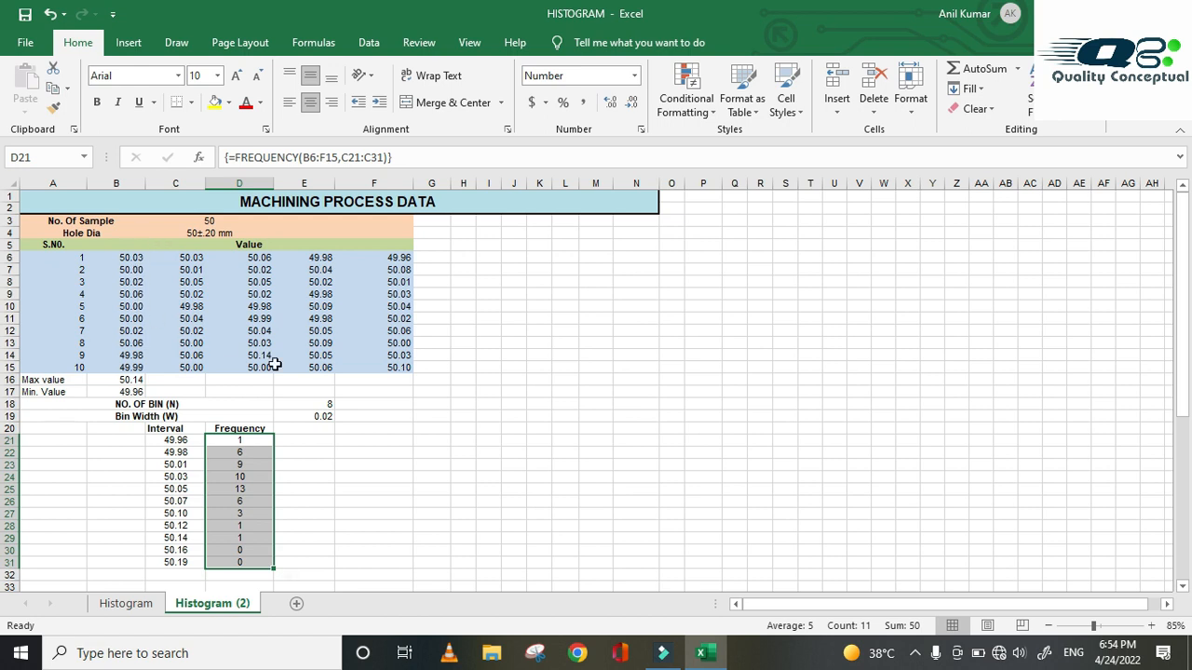
left_click(337, 442)
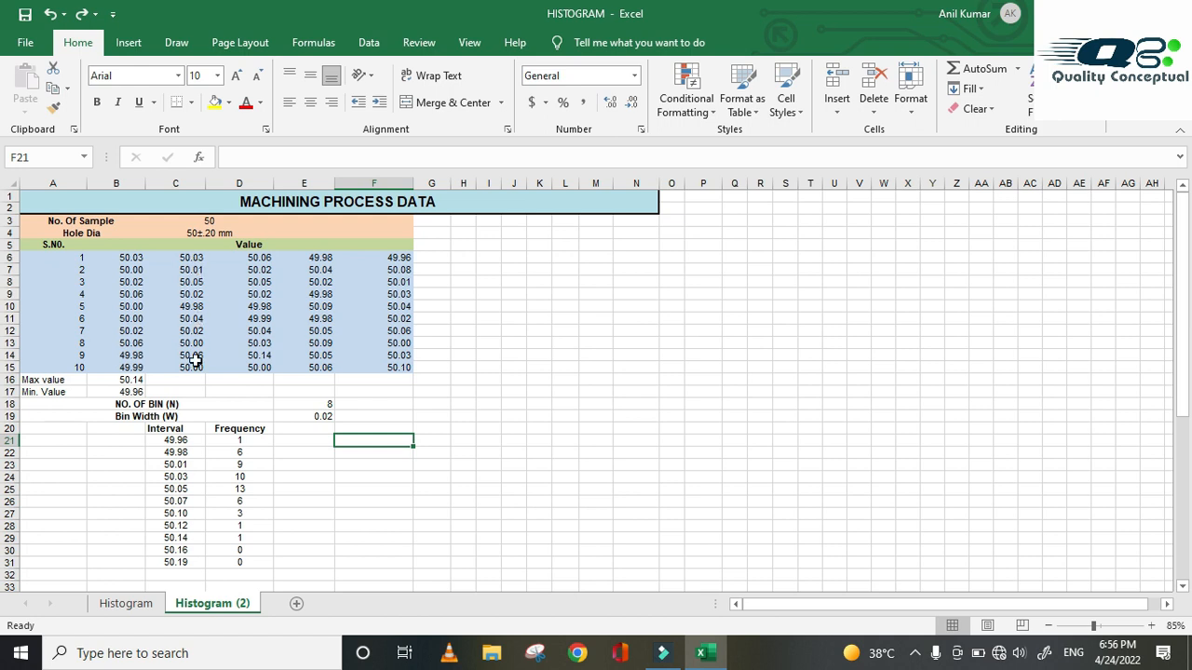
left_click(406, 258)
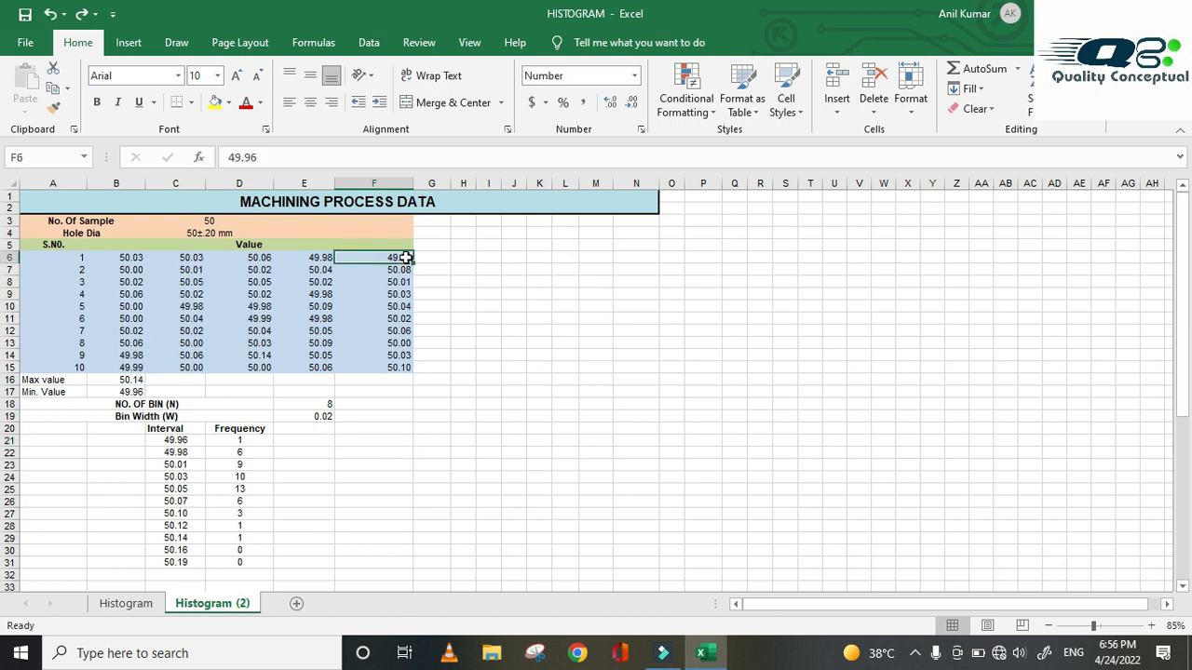
left_click(245, 440)
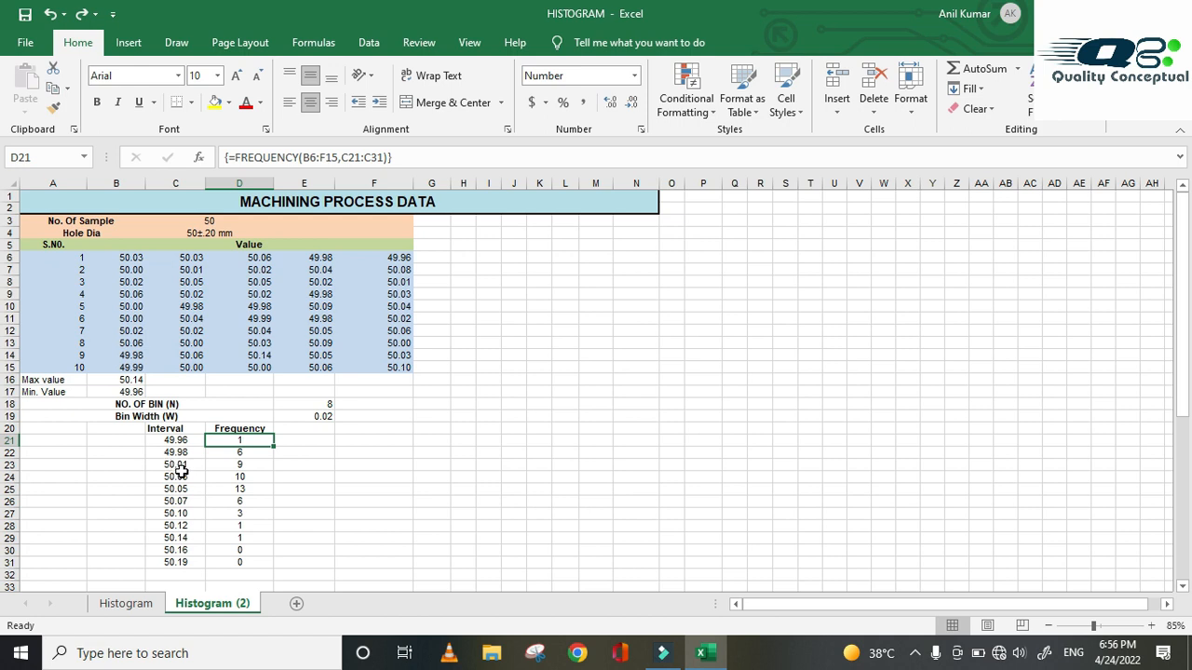
left_click(258, 453)
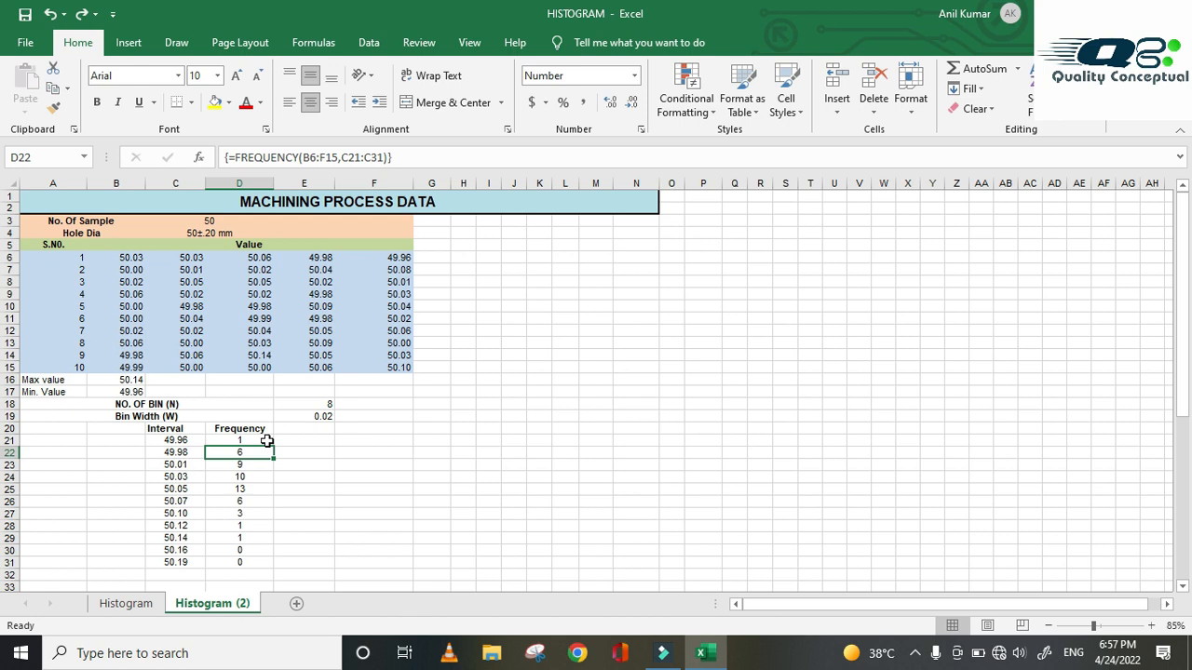
- Insert an empty 2-D clustered column chart and move it clear of the data table, starting around column J
left_click(129, 42)
left_click(470, 69)
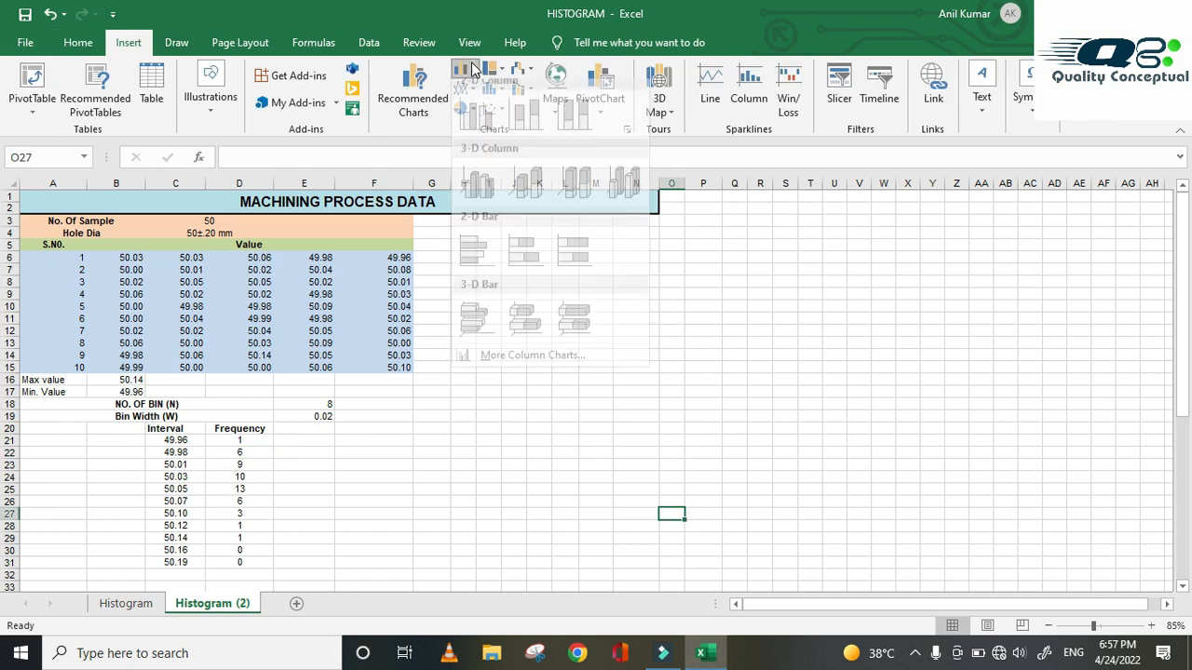
left_click(476, 116)
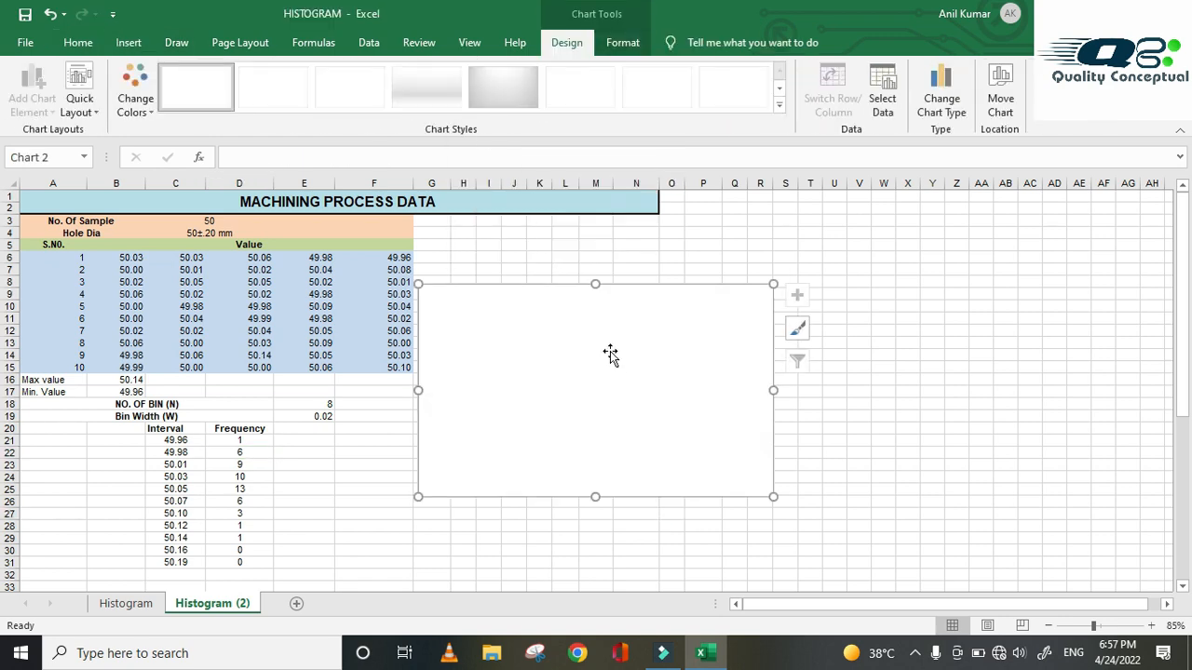
left_click_drag(610, 353, 697, 354)
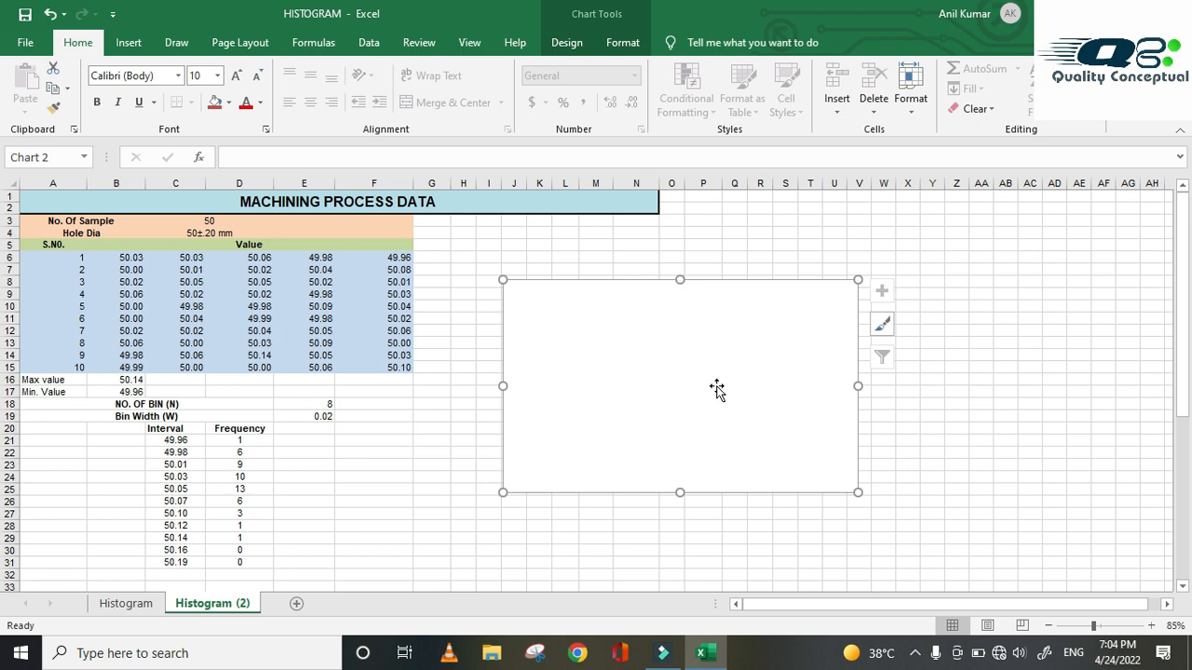
- Add a series to the empty chart with its name from D20 and its values from D21:D31
right_click(717, 390)
left_click(749, 427)
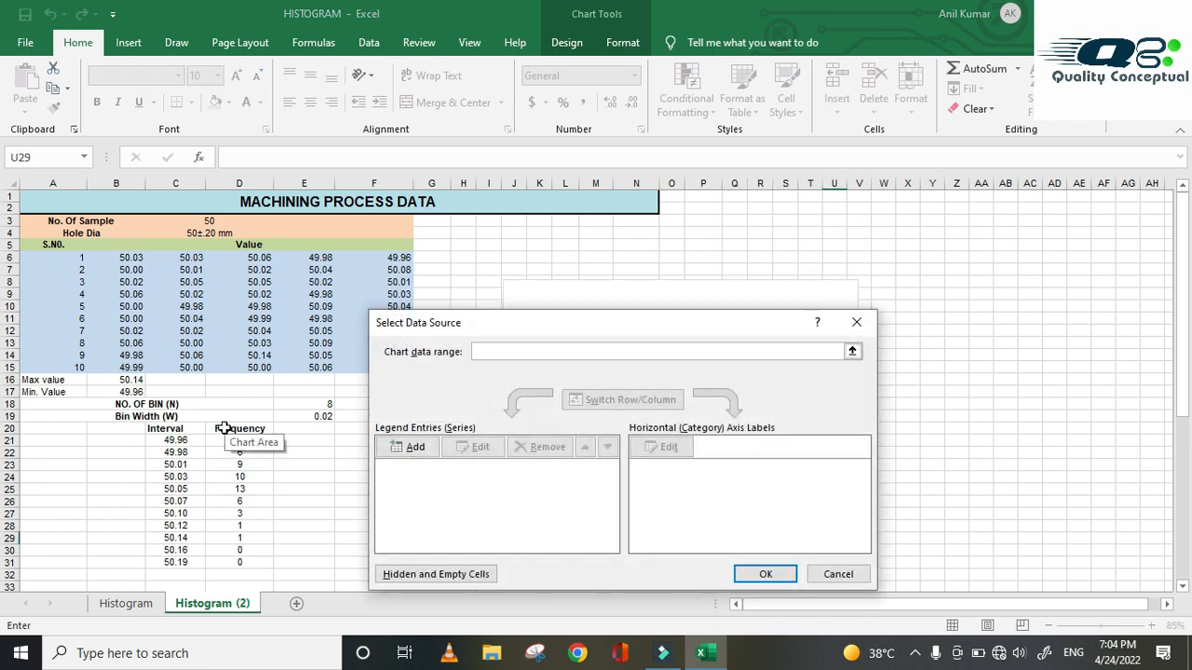
left_click(397, 447)
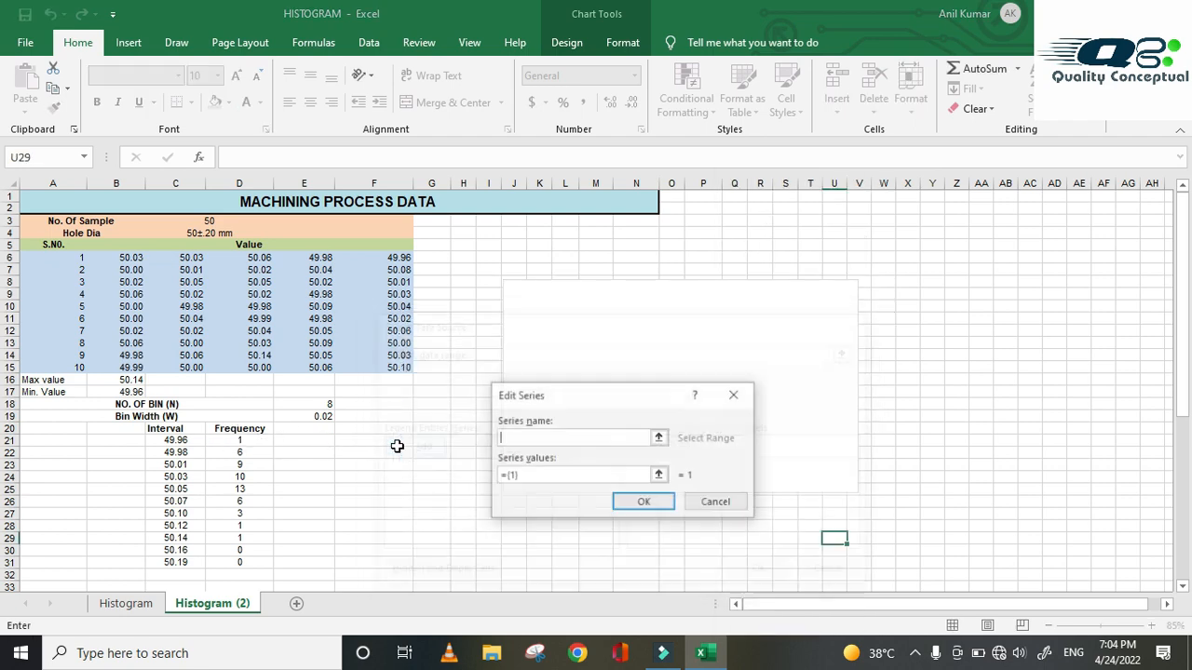
left_click(250, 428)
left_click(520, 475)
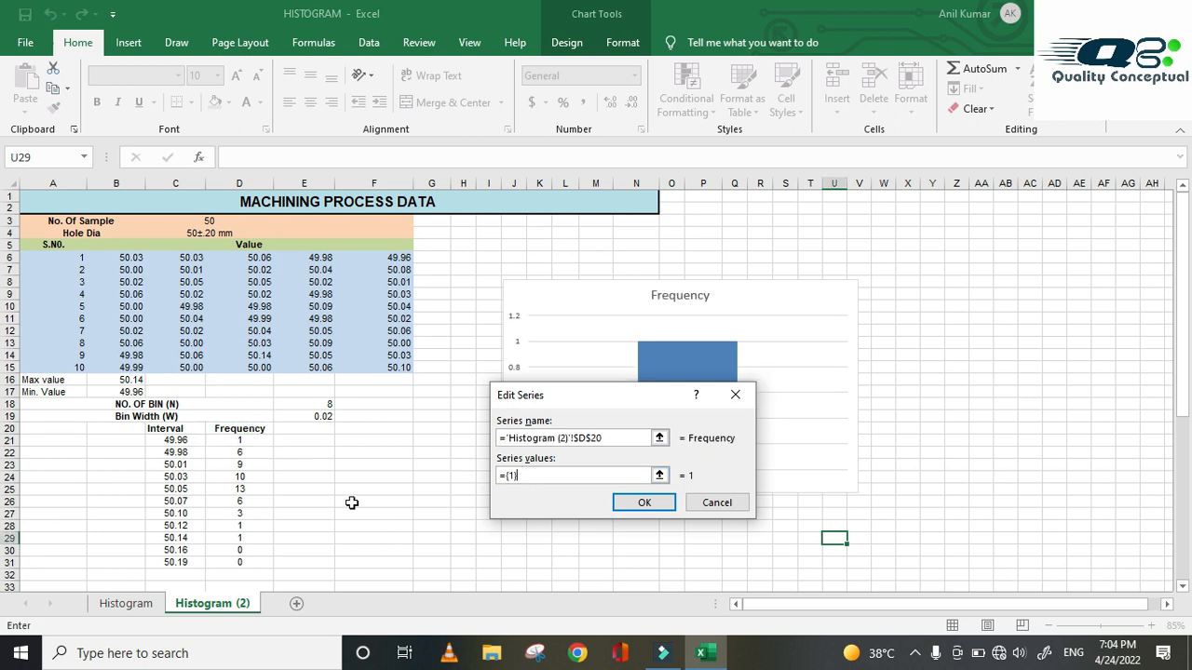
left_click_drag(540, 473, 472, 469)
type("=")
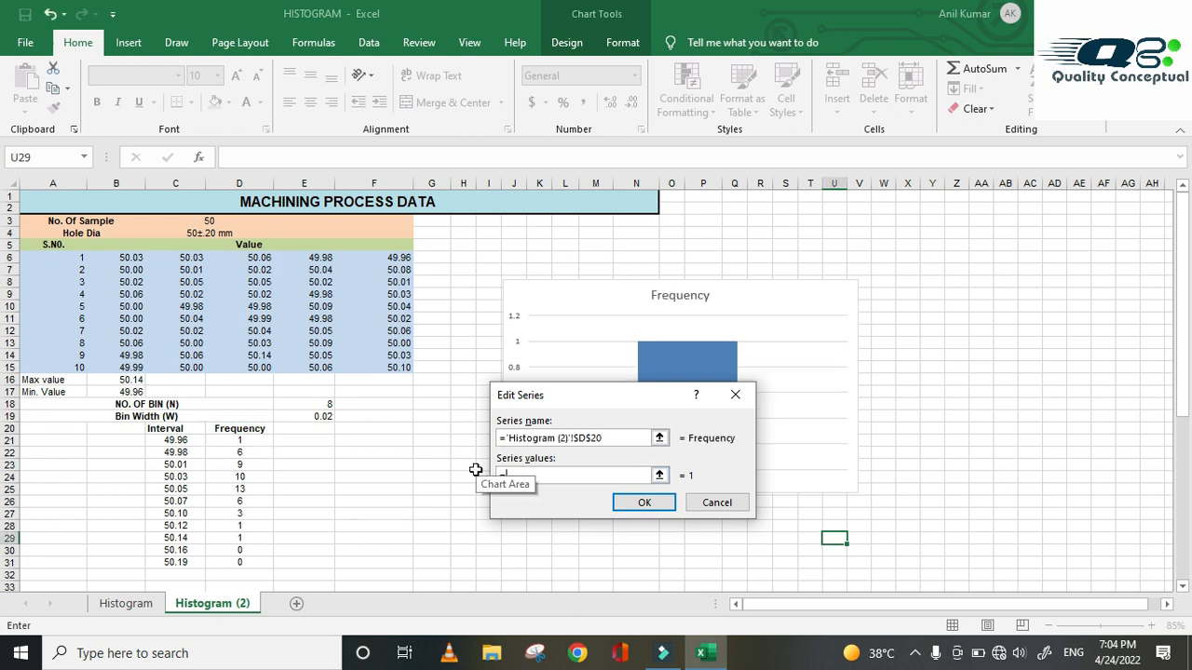
left_click_drag(251, 440, 258, 561)
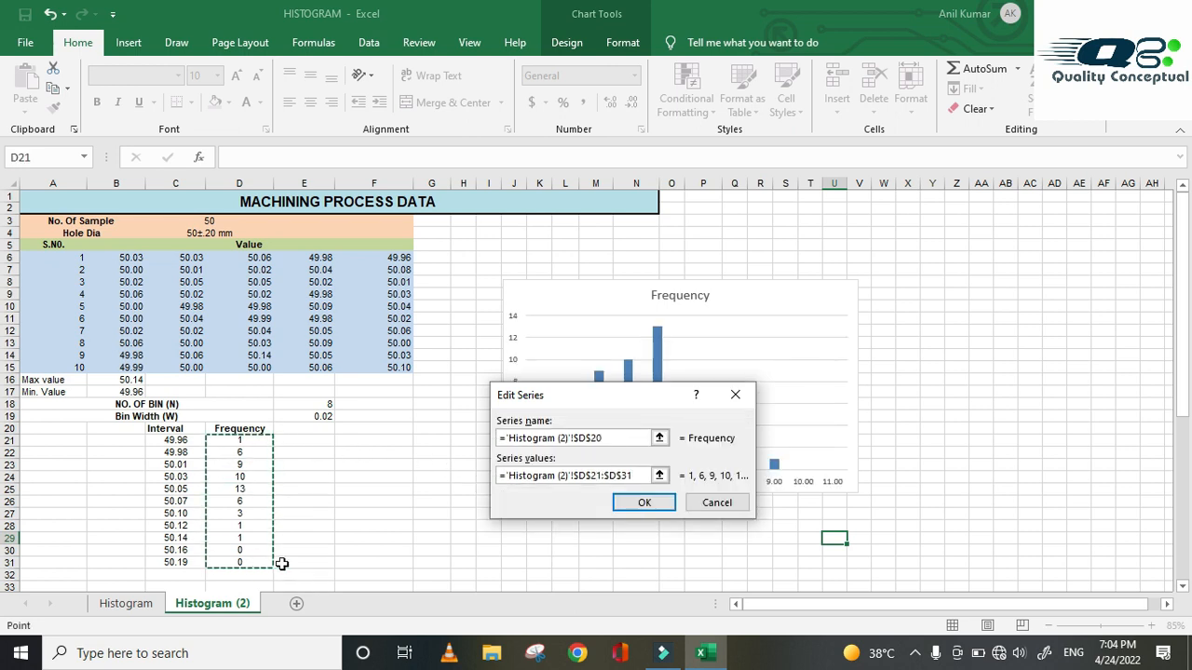
left_click(643, 504)
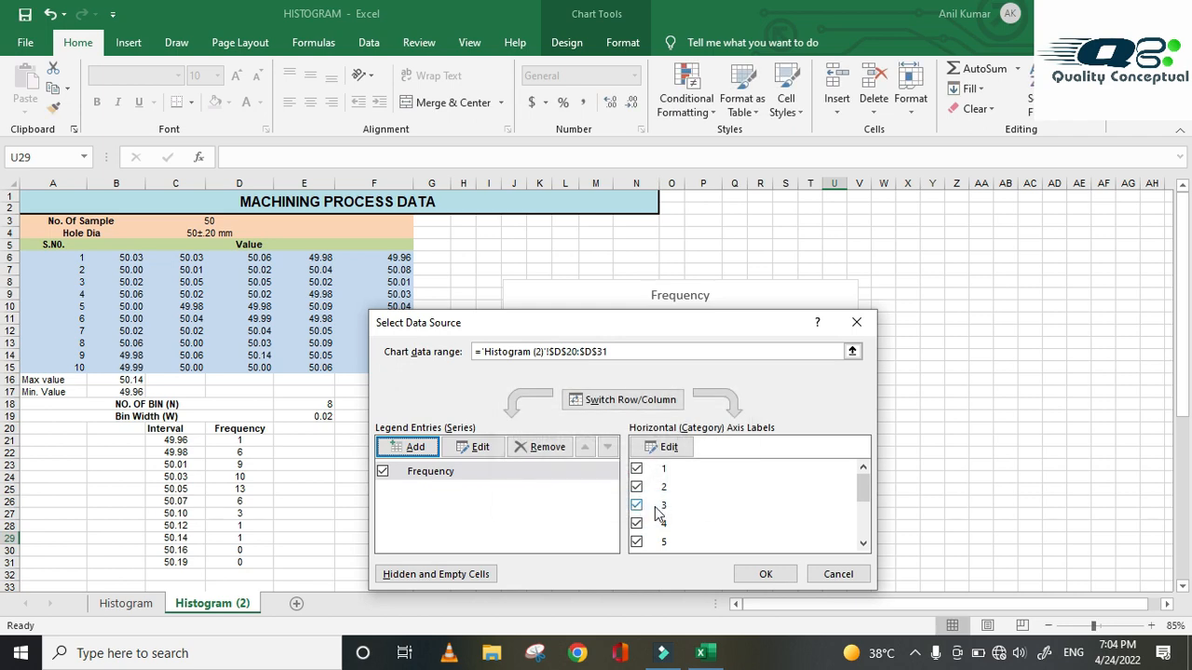
left_click(765, 573)
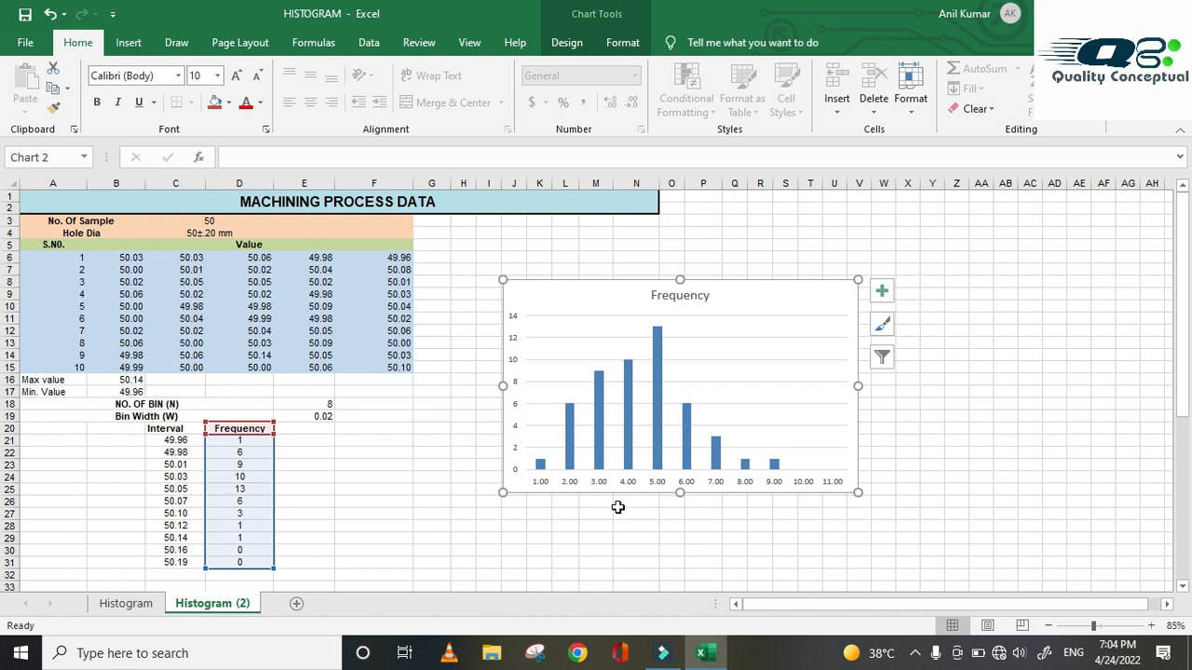
- Set the chart's horizontal axis labels to the interval values in C21:C31
left_click(576, 486)
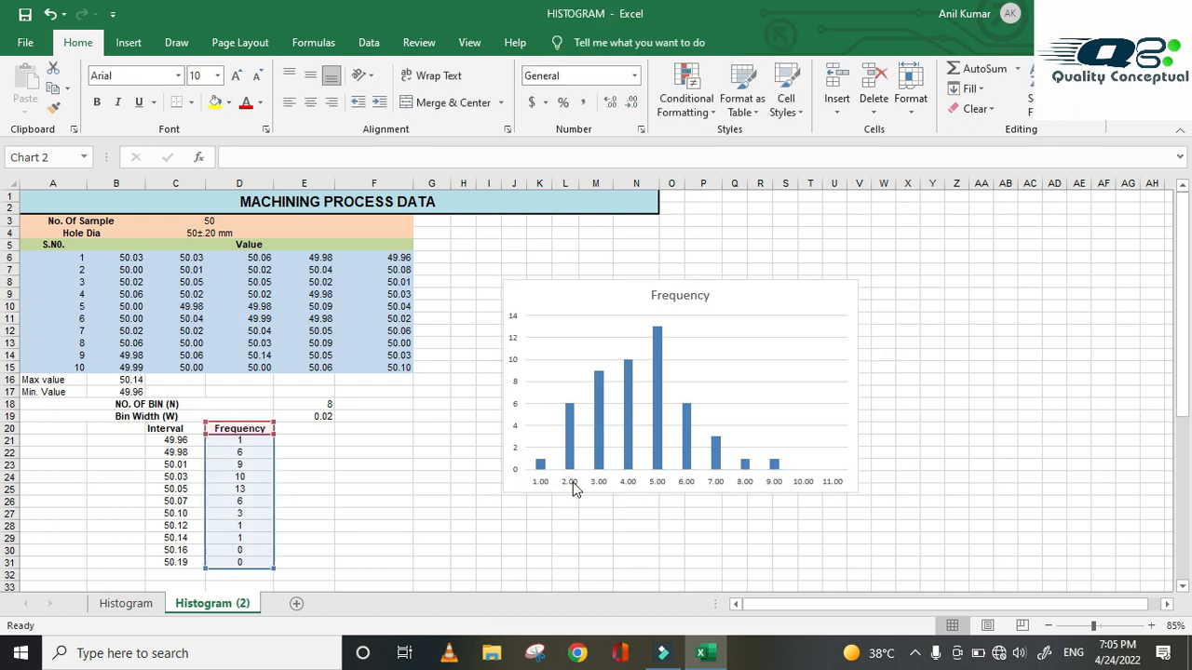
right_click(574, 489)
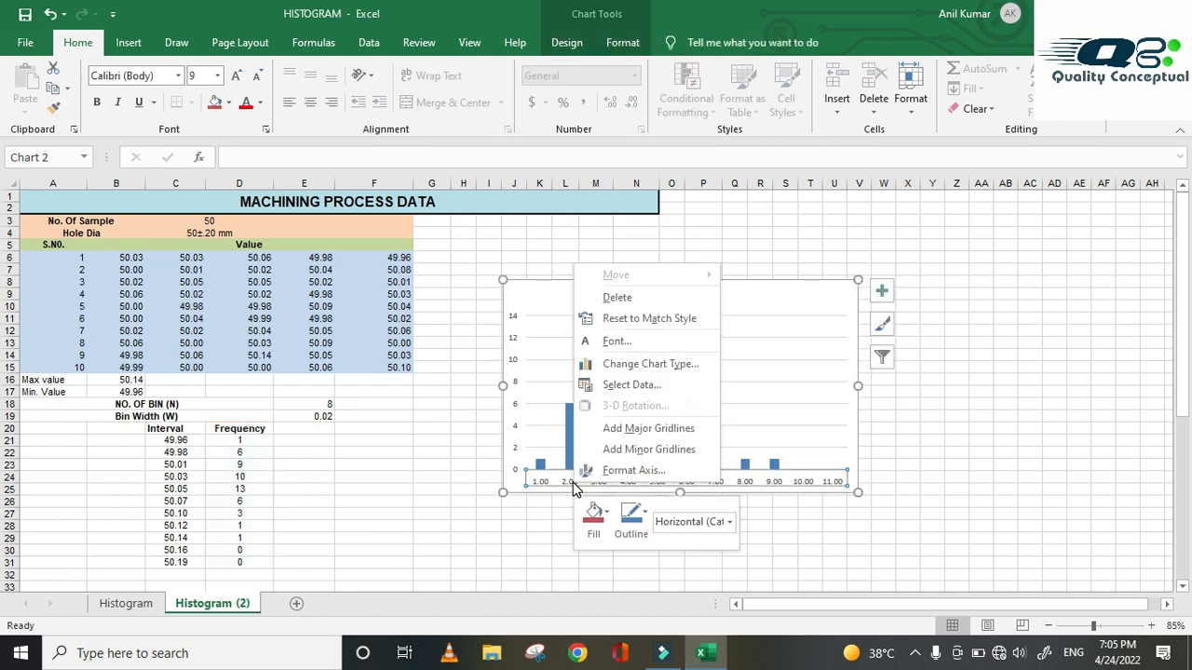
left_click(632, 385)
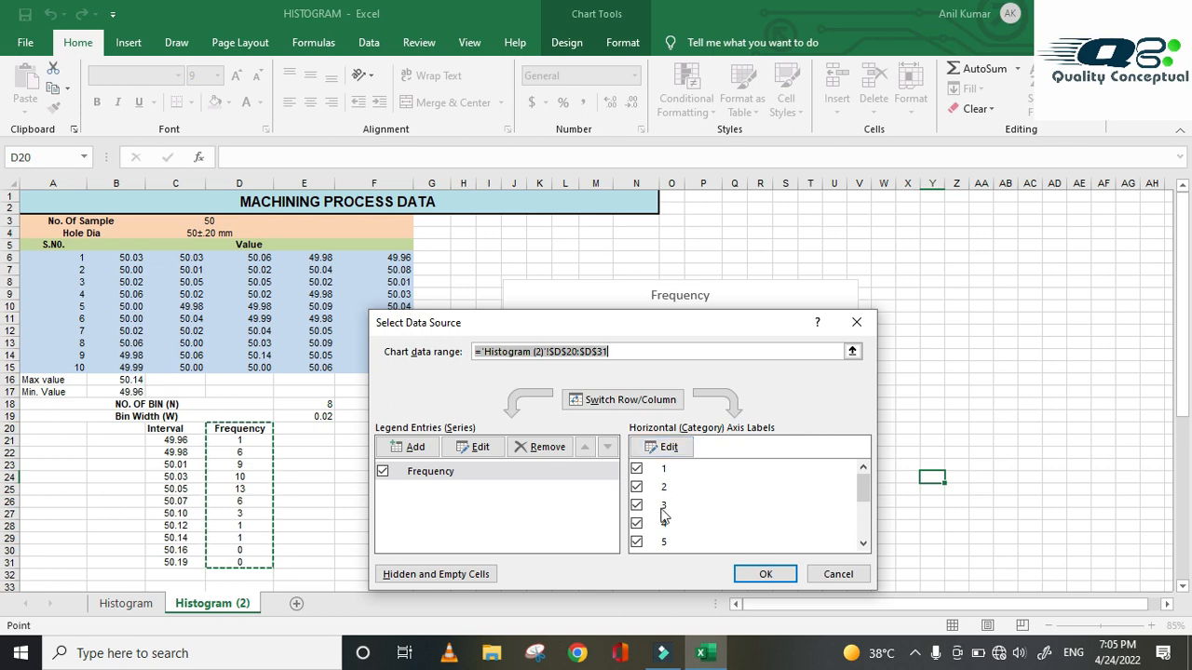
left_click(665, 448)
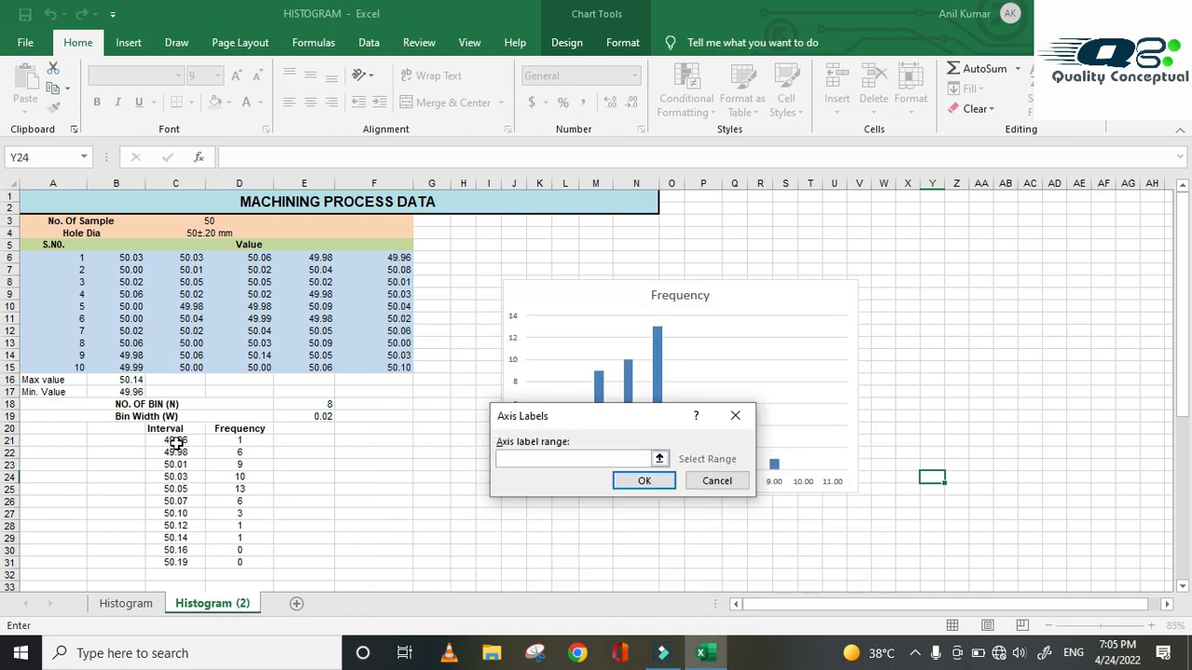
left_click_drag(176, 444, 169, 559)
left_click(650, 483)
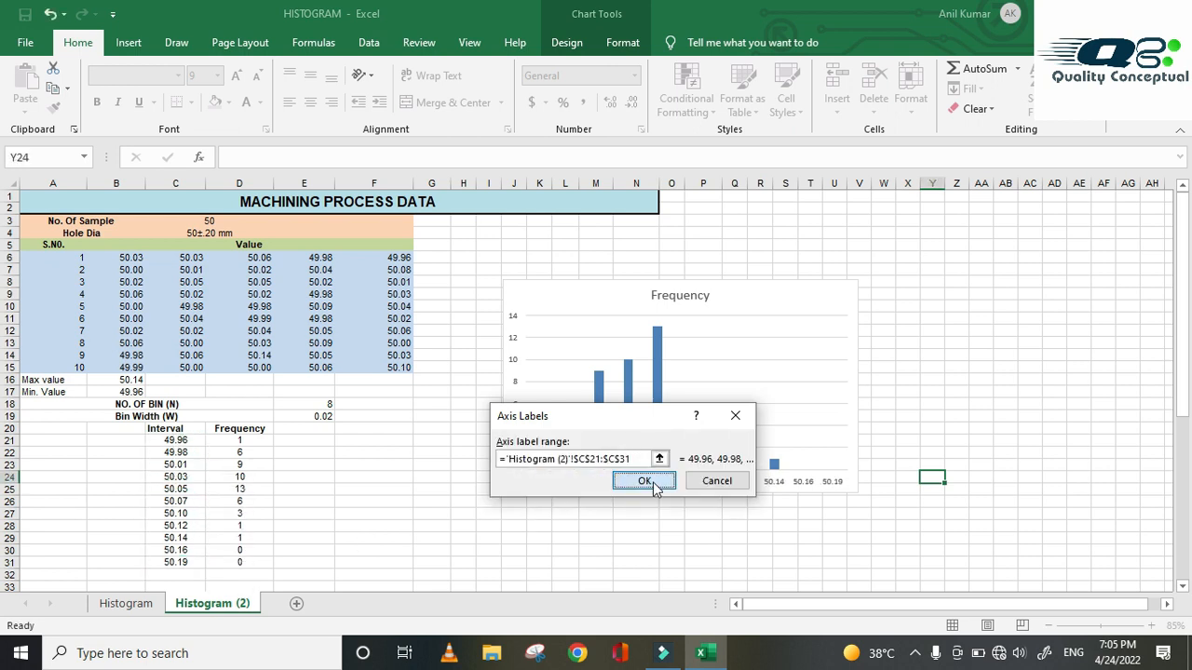
left_click(759, 574)
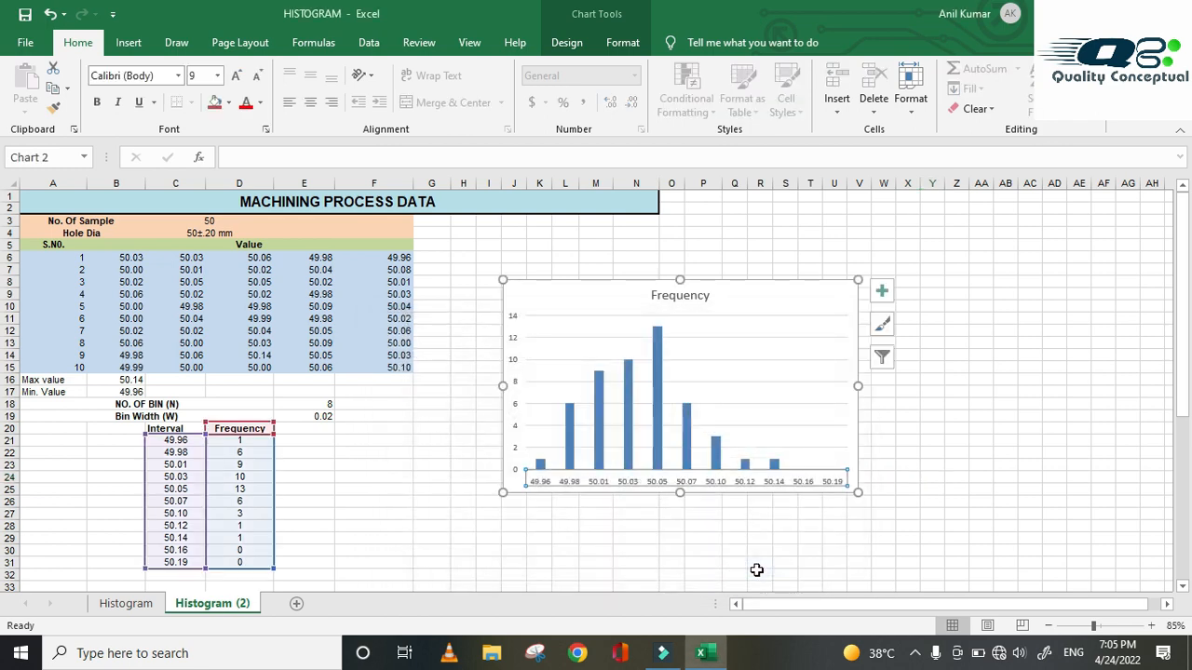
- Replace the chart title with "Histogram"
left_click(704, 296)
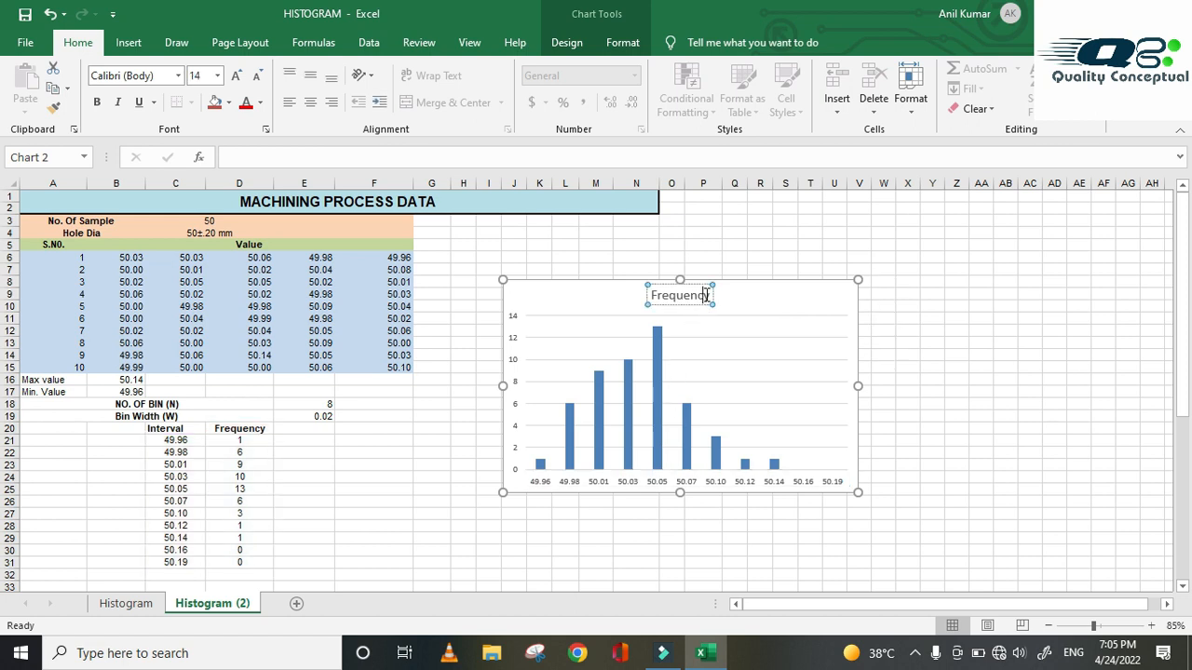
key("BackSpace")
key("BackSpace")
key("BackSpace")
key("BackSpace")
key("BackSpace")
key("BackSpace")
key("BackSpace")
key("BackSpace")
key("BackSpace")
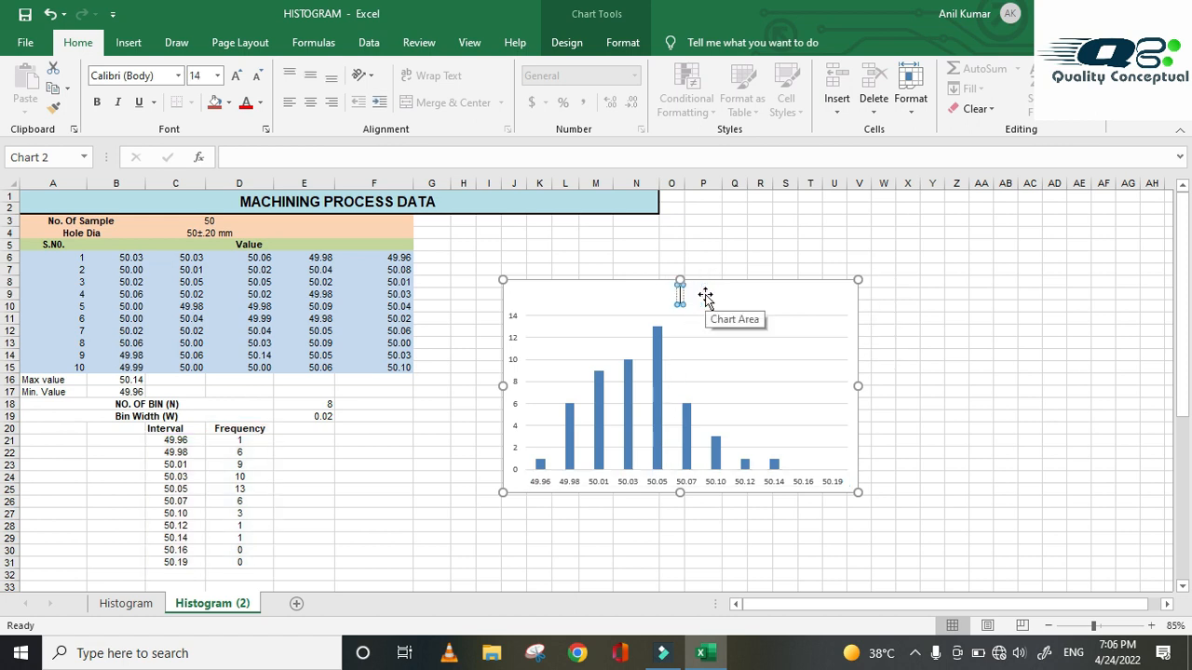
type("histogr")
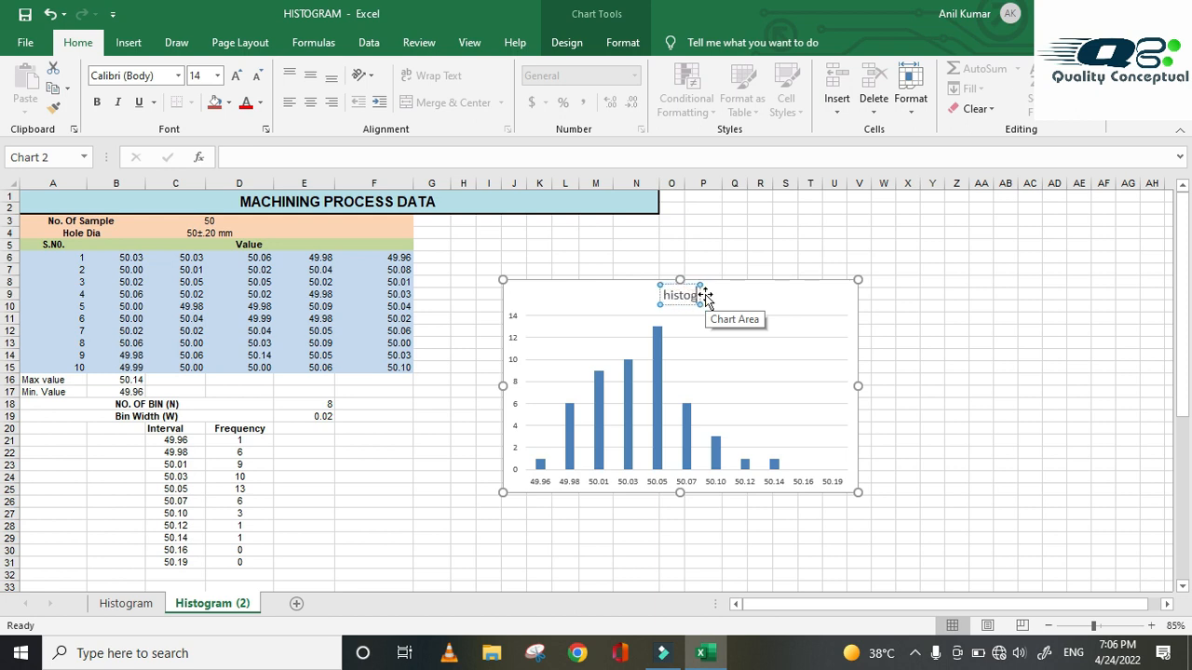
type("am")
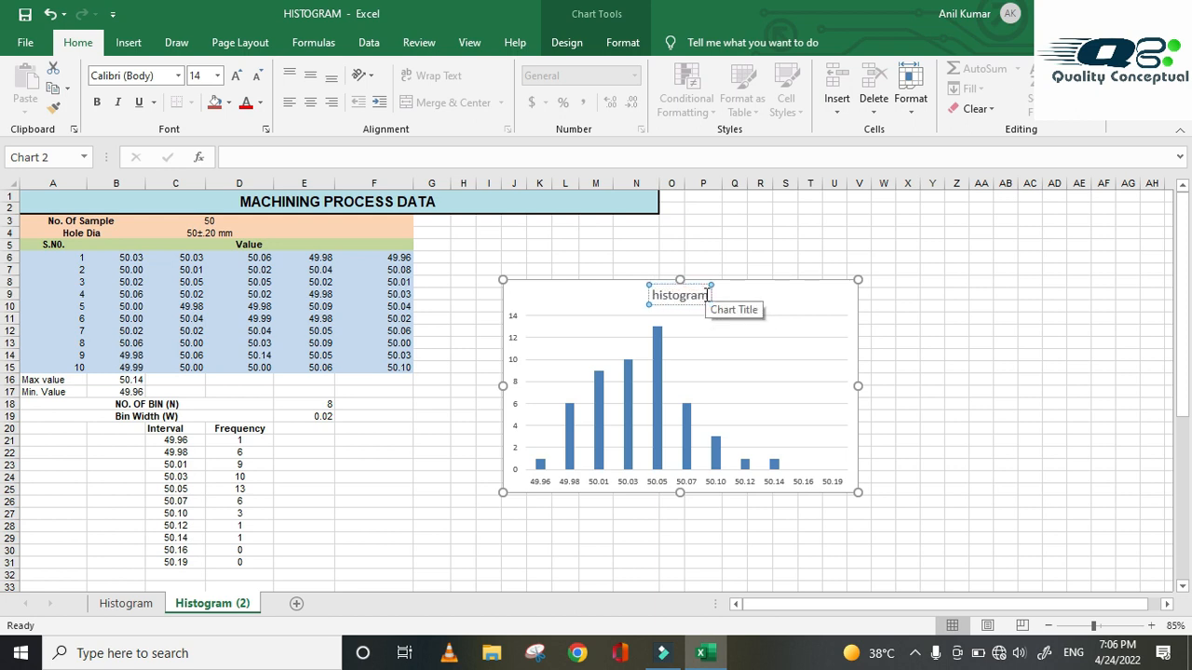
left_click(659, 296)
key("BackSpace")
type("H")
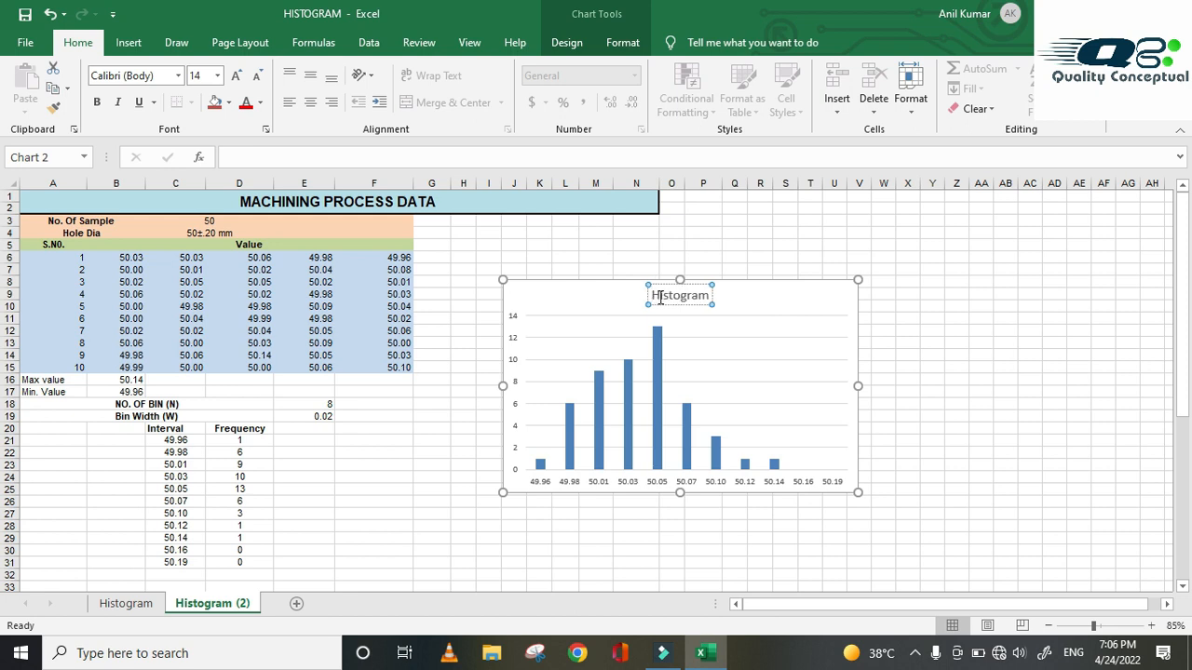
left_click(957, 530)
- Set the frequency series' gap width to 0% so the chart's columns touch each other
left_click(686, 433)
right_click(686, 435)
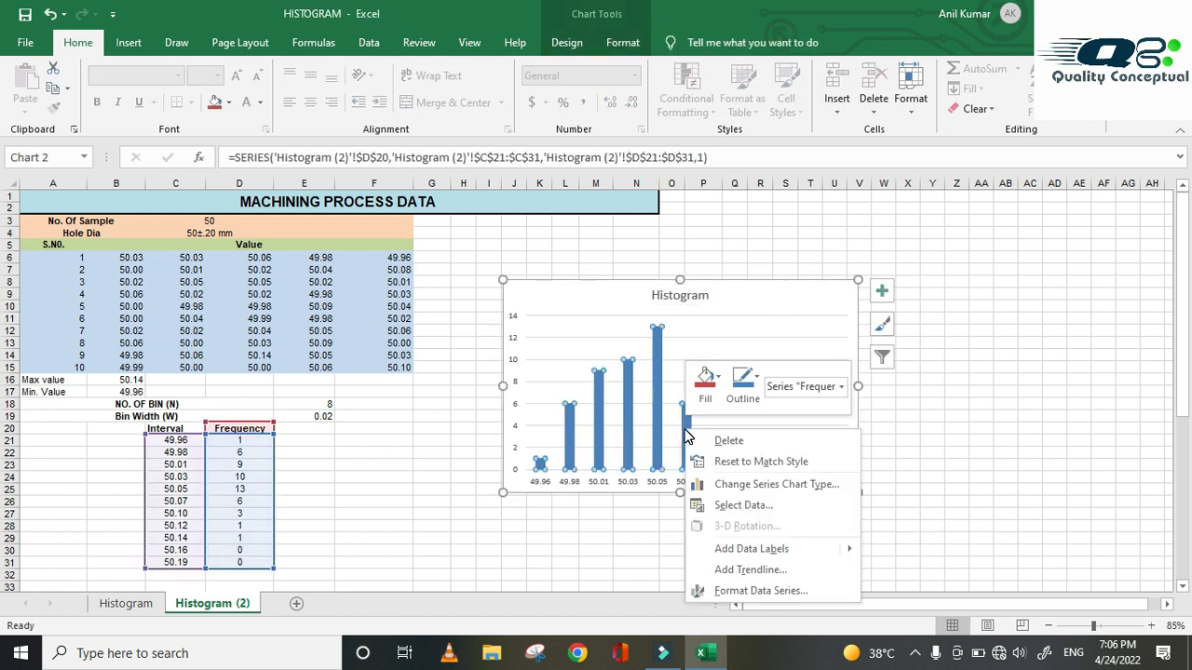
left_click(761, 591)
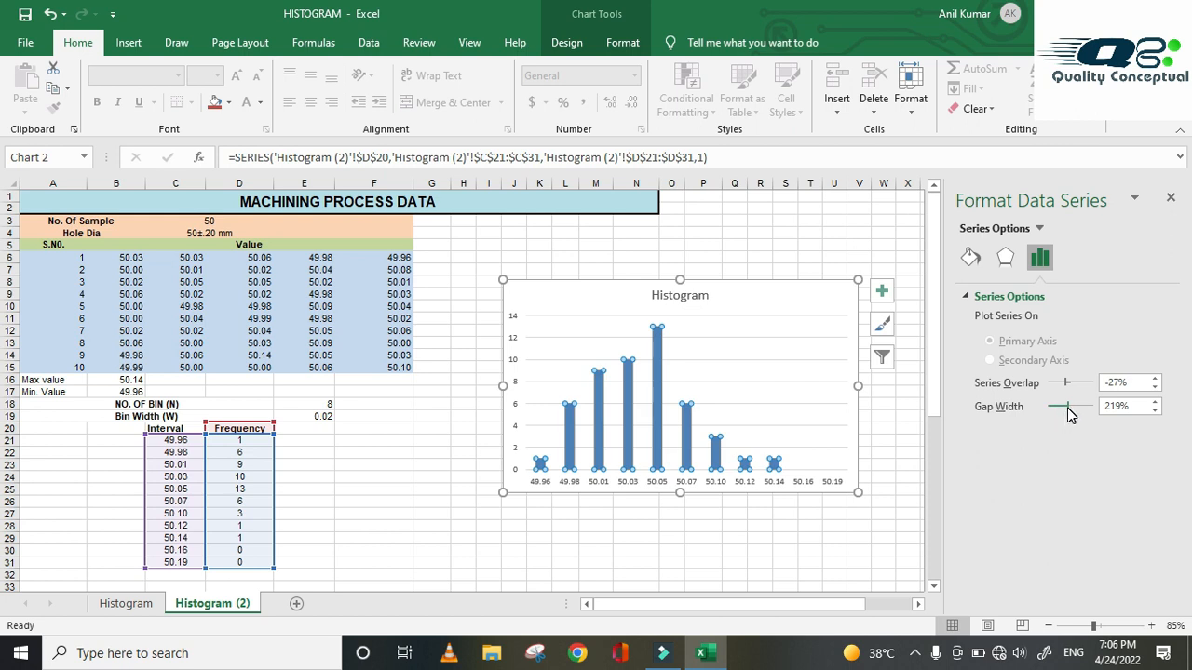
left_click_drag(1067, 408, 1052, 409)
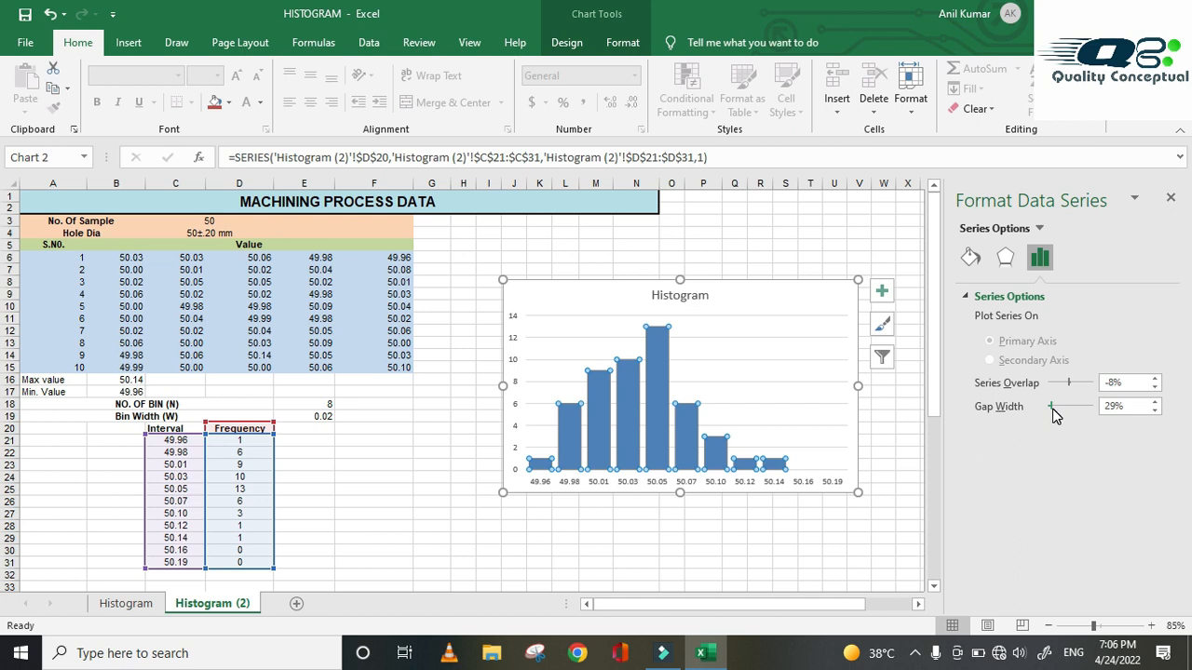
left_click_drag(1052, 409, 1044, 410)
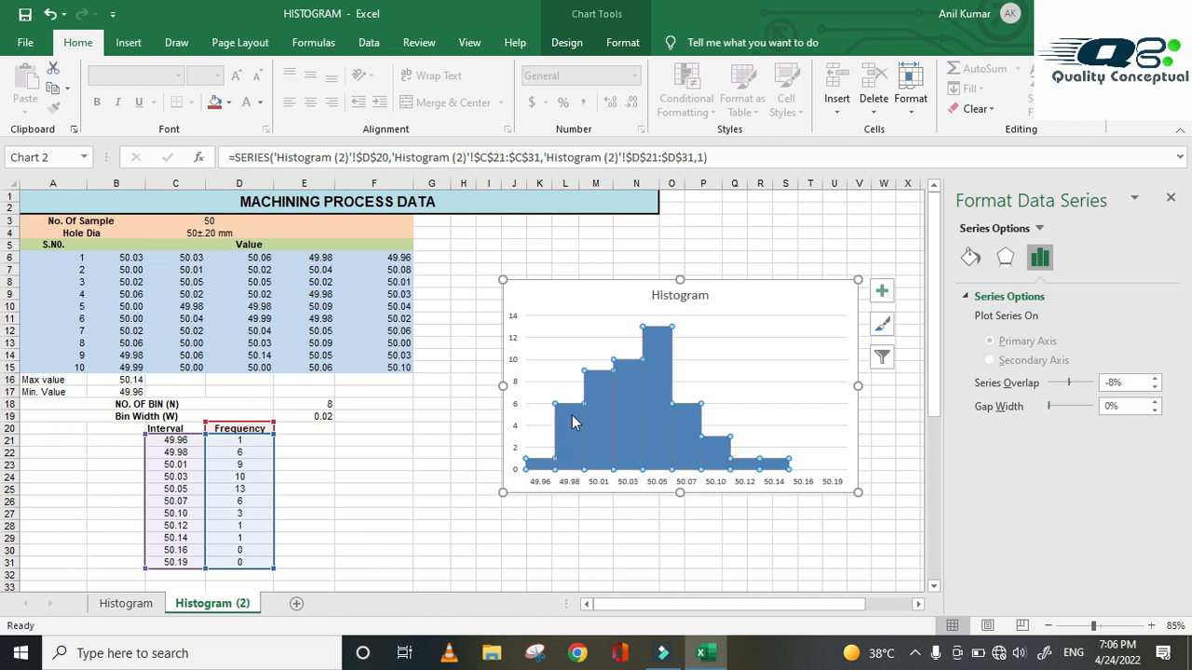
mouse_move(730, 458)
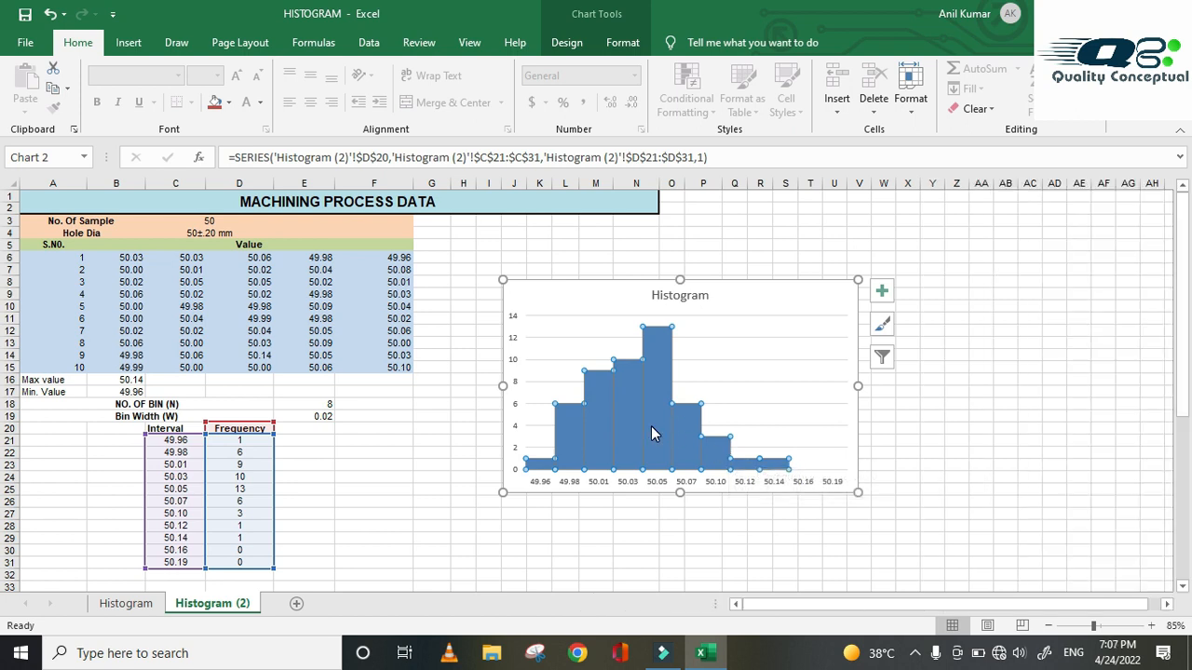
left_click(630, 561)
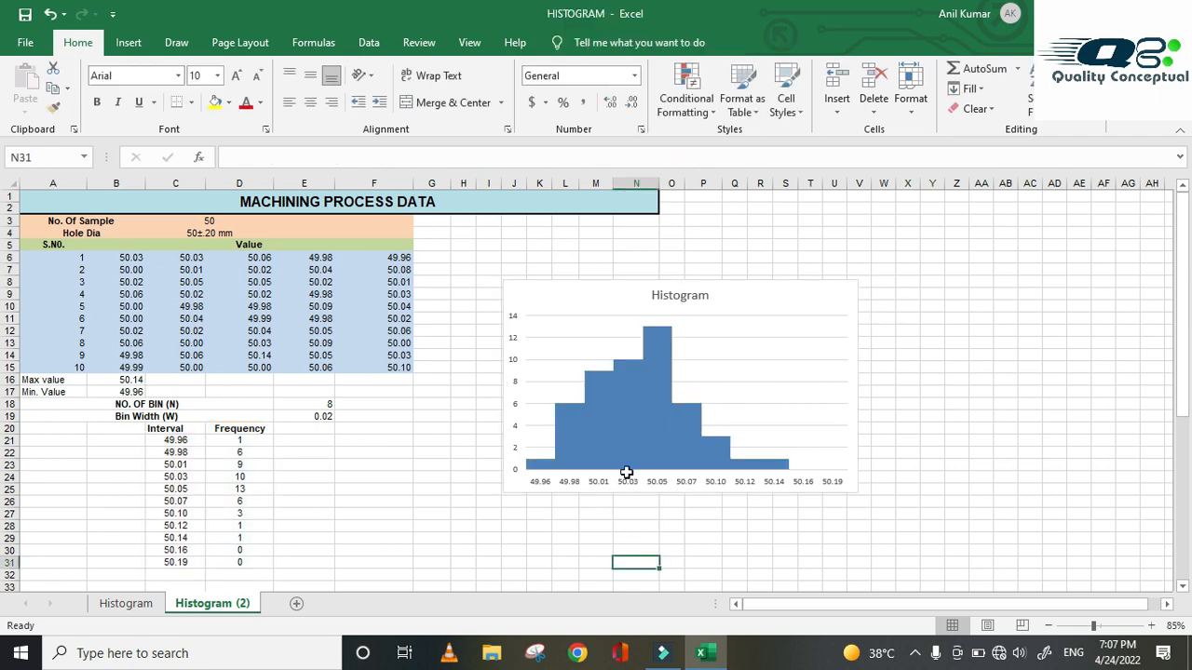
- Give all the histogram columns a solid black border line
double_click(631, 417)
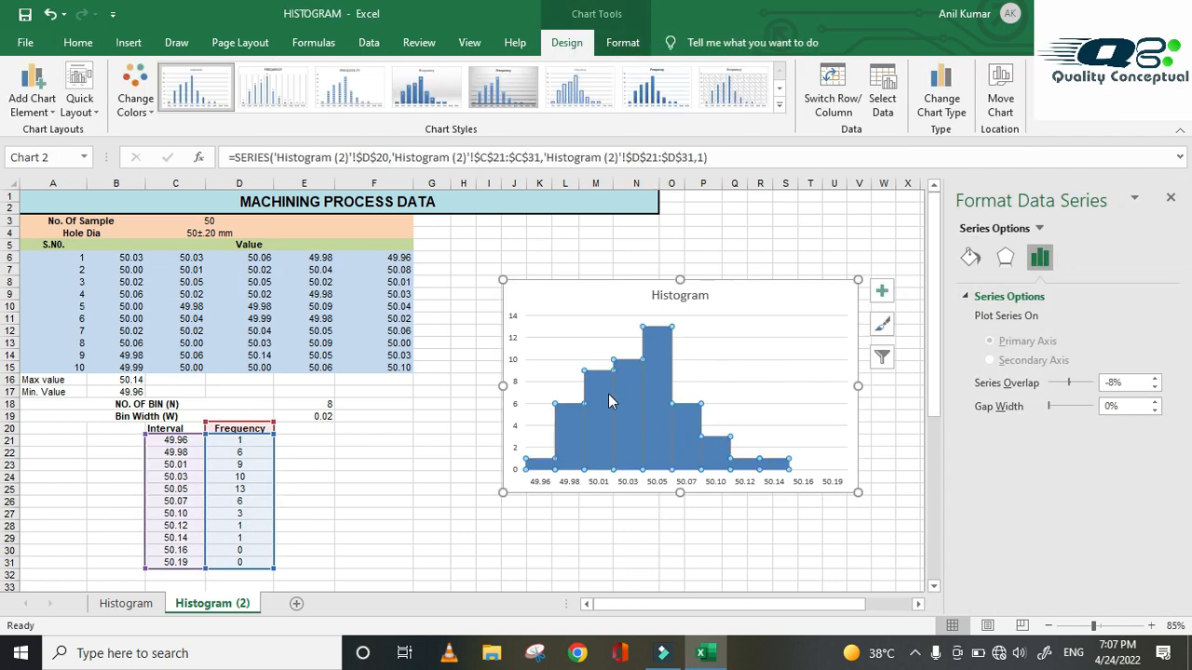
left_click(970, 258)
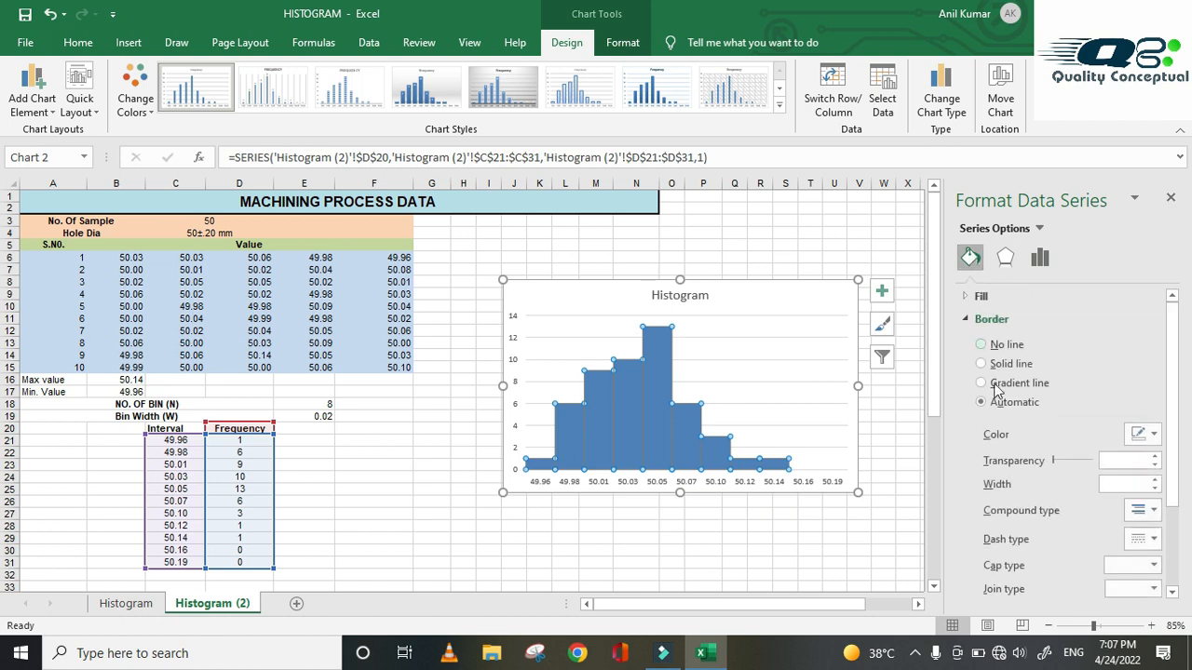
left_click(990, 367)
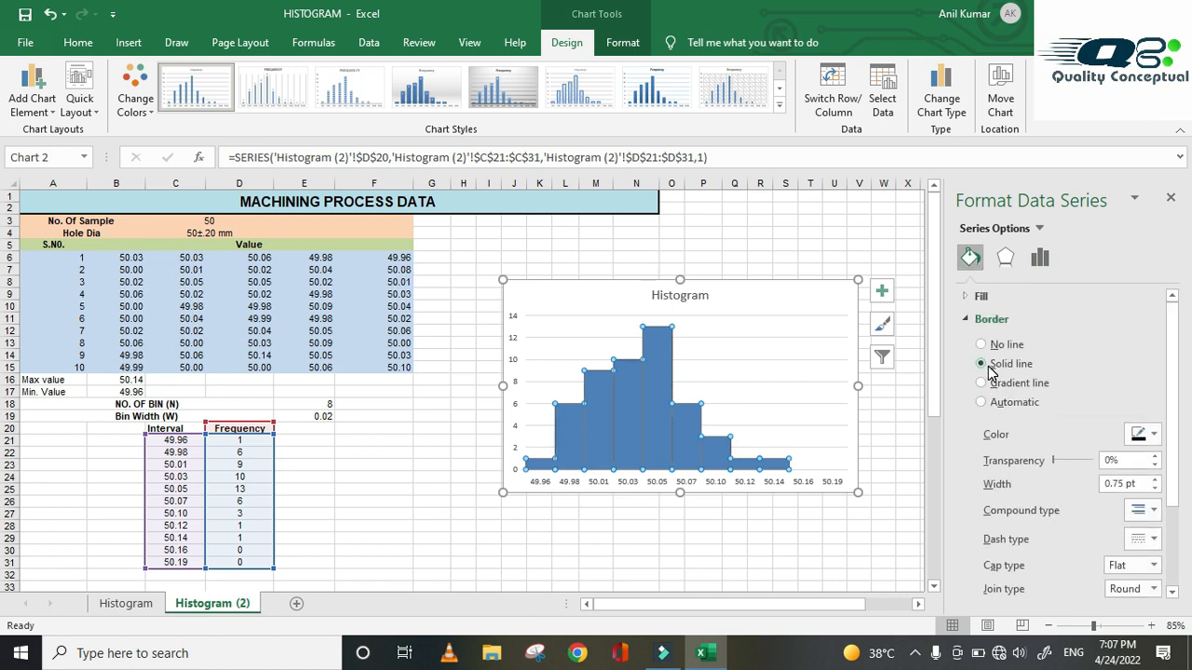
left_click(1155, 434)
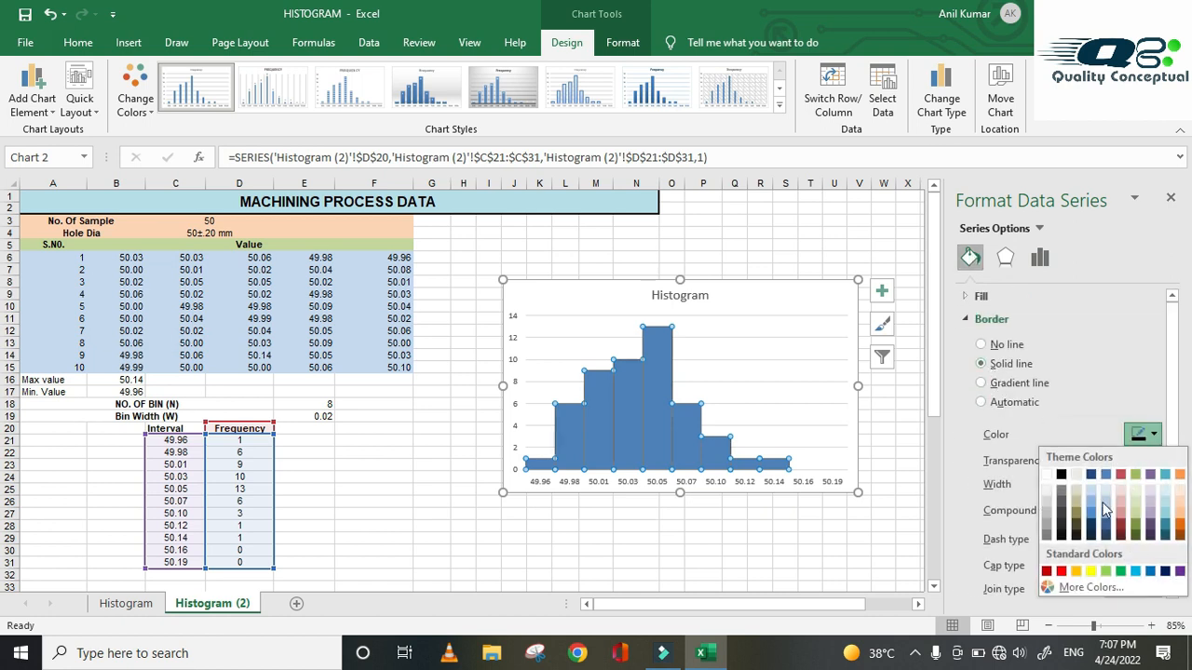
left_click(1063, 480)
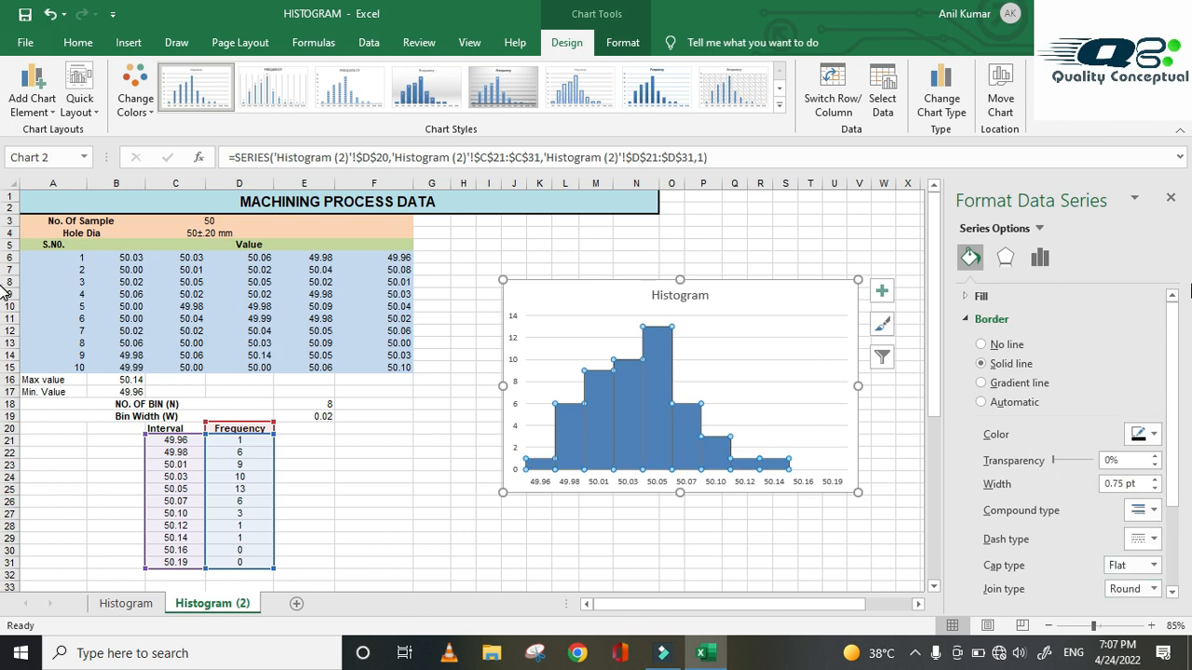
left_click(1170, 198)
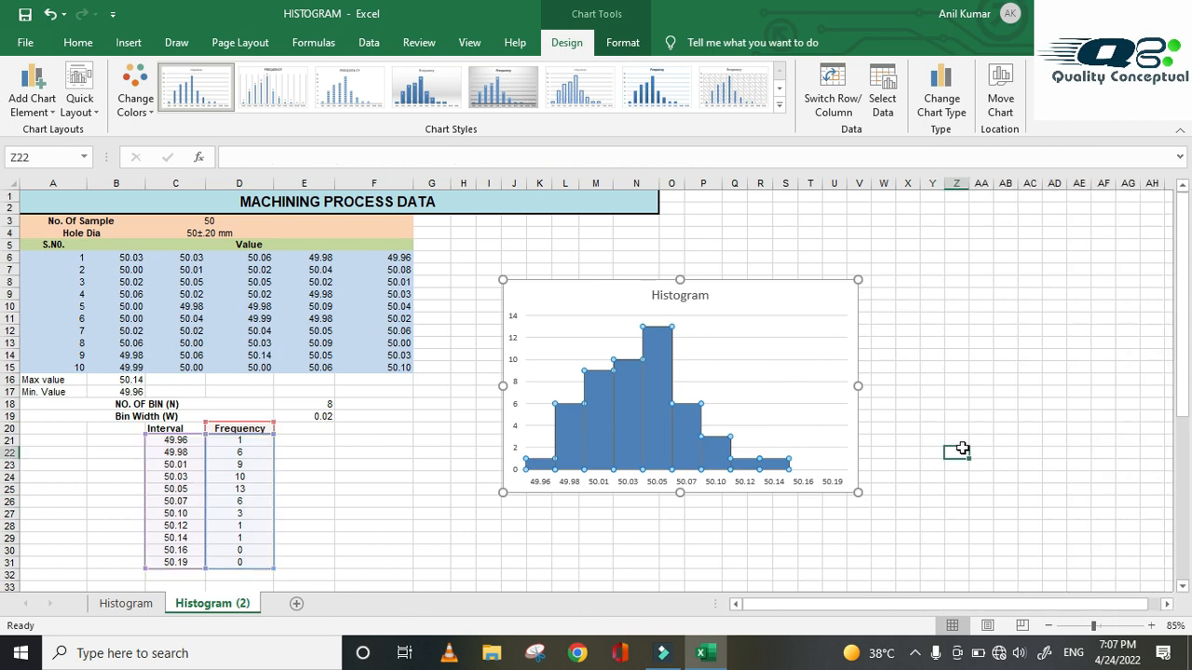
left_click(954, 451)
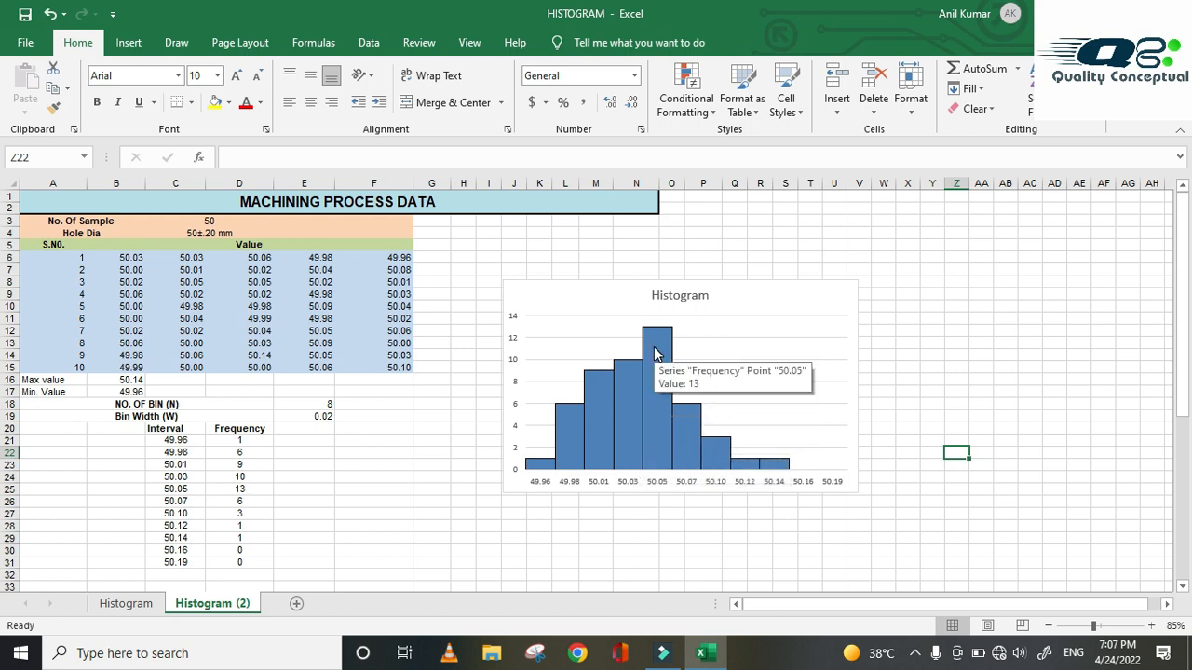
- Add data labels to the frequency series in the histogram
mouse_move(669, 426)
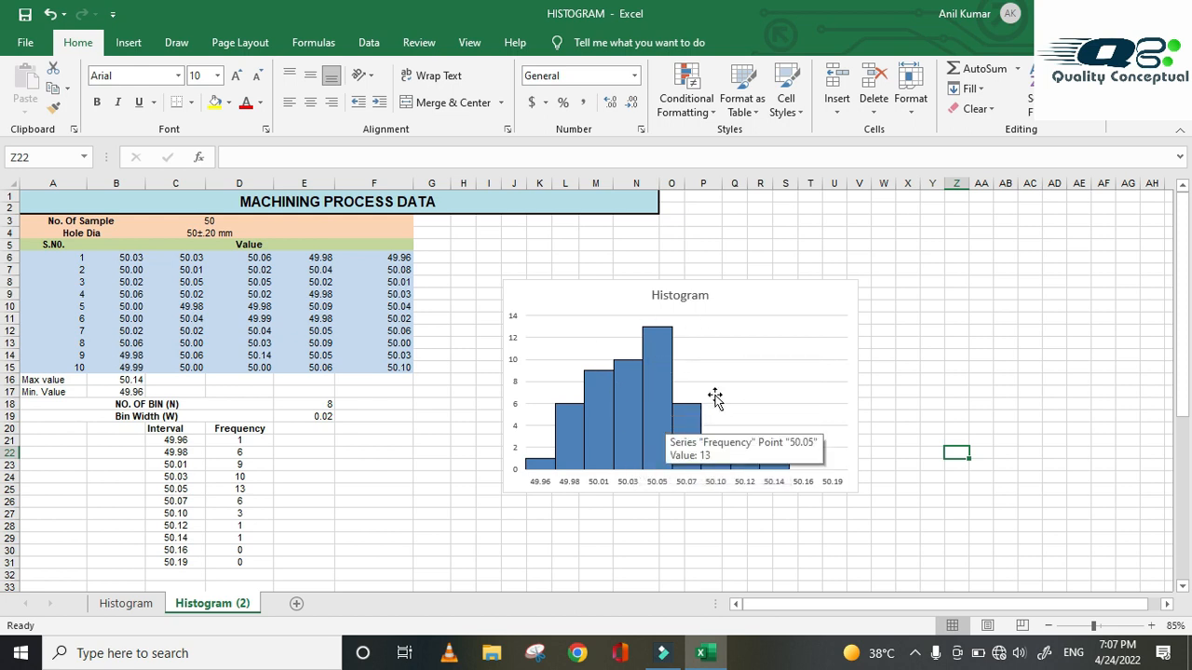
left_click(671, 409)
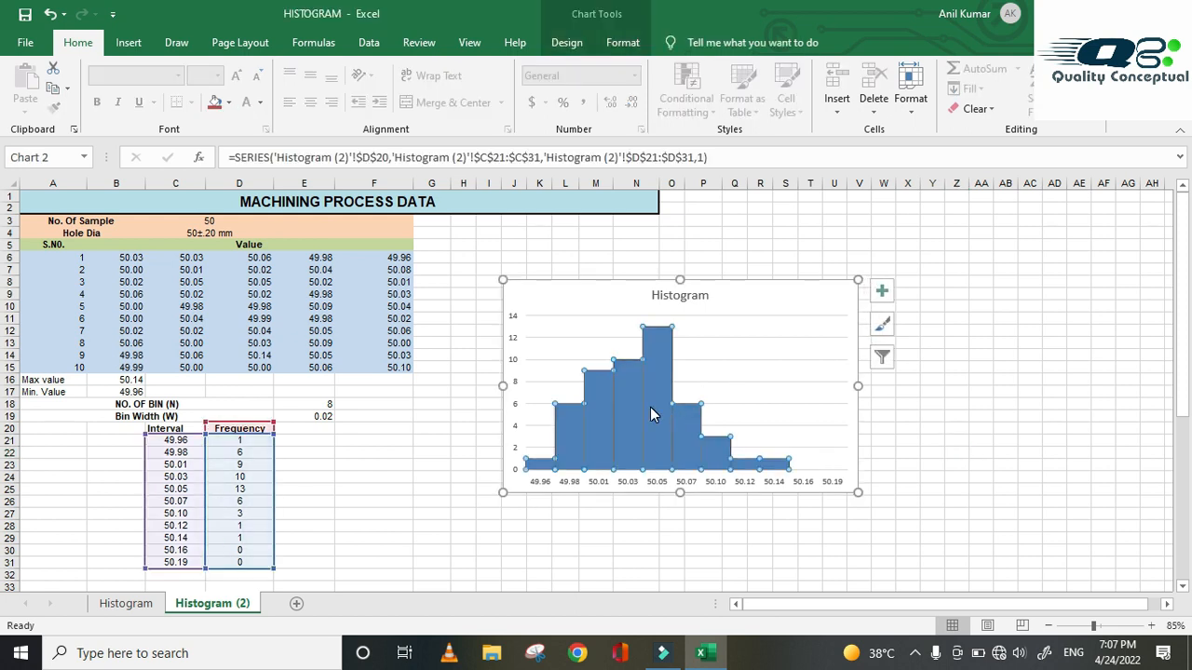
right_click(651, 415)
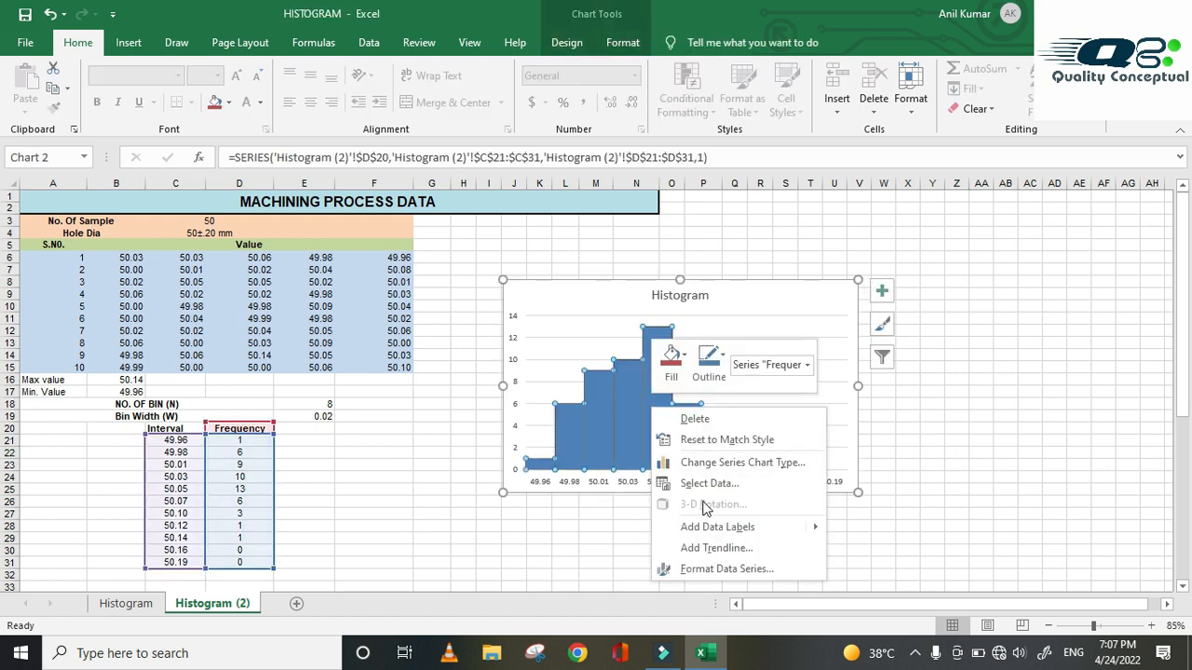
left_click(778, 531)
left_click(778, 531)
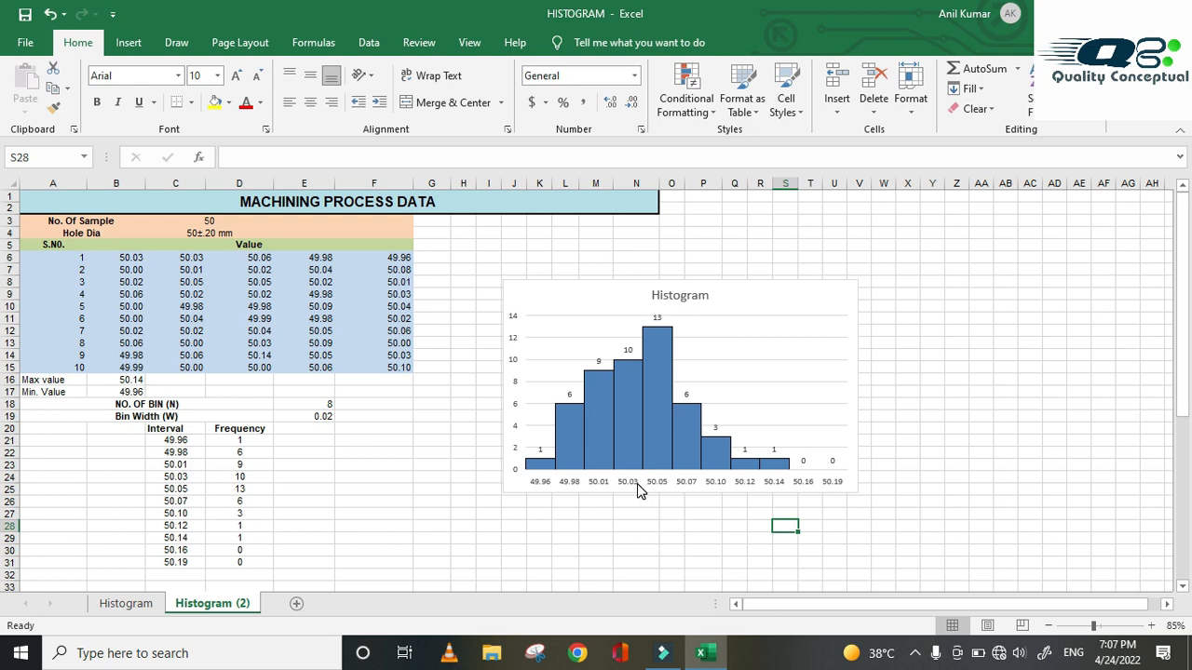
- Check the frequency in D25 against the data label of the histogram's 50.05 column
mouse_move(660, 398)
left_click(244, 489)
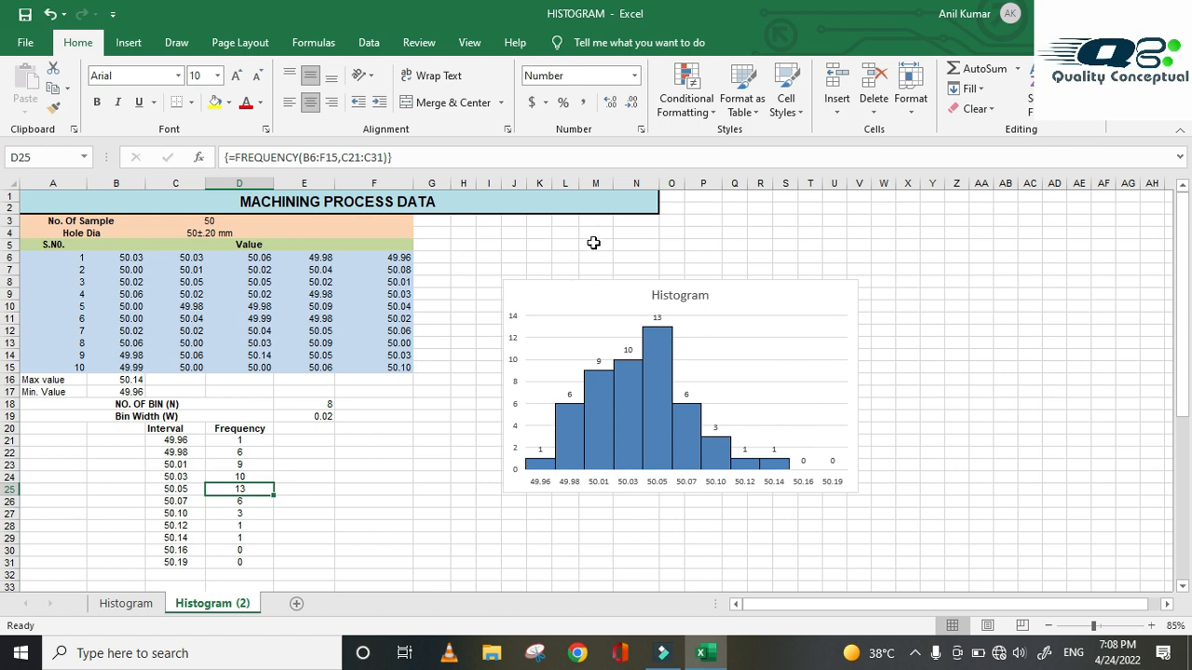
left_click(912, 500)
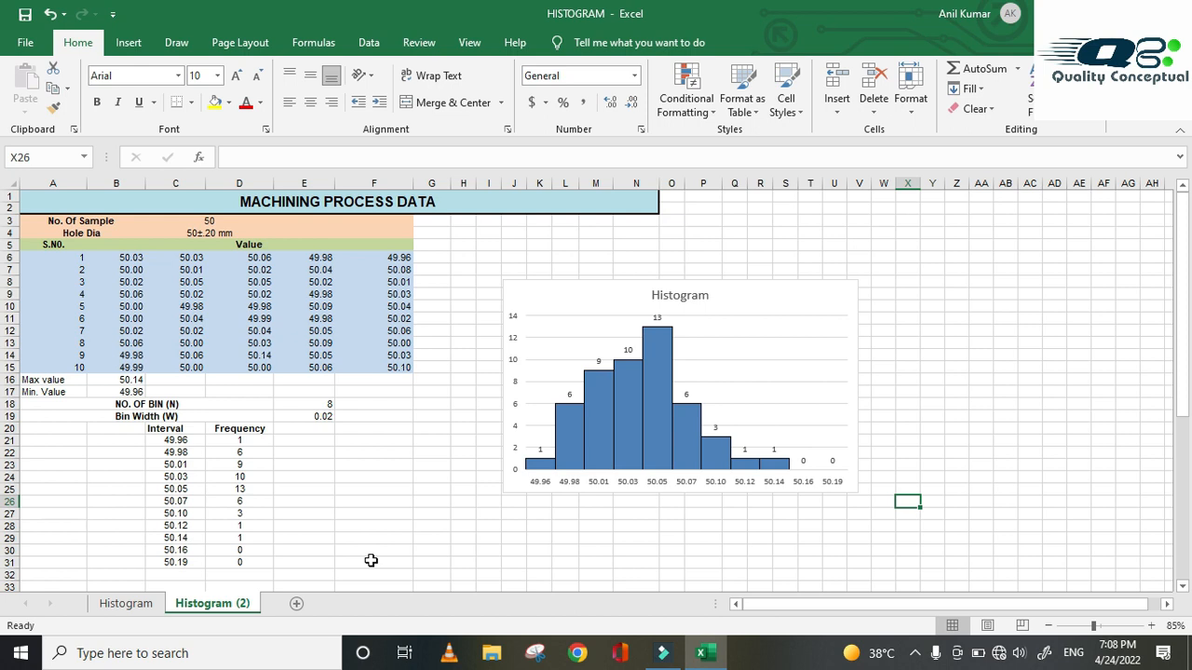
left_click(660, 384)
double_click(659, 380)
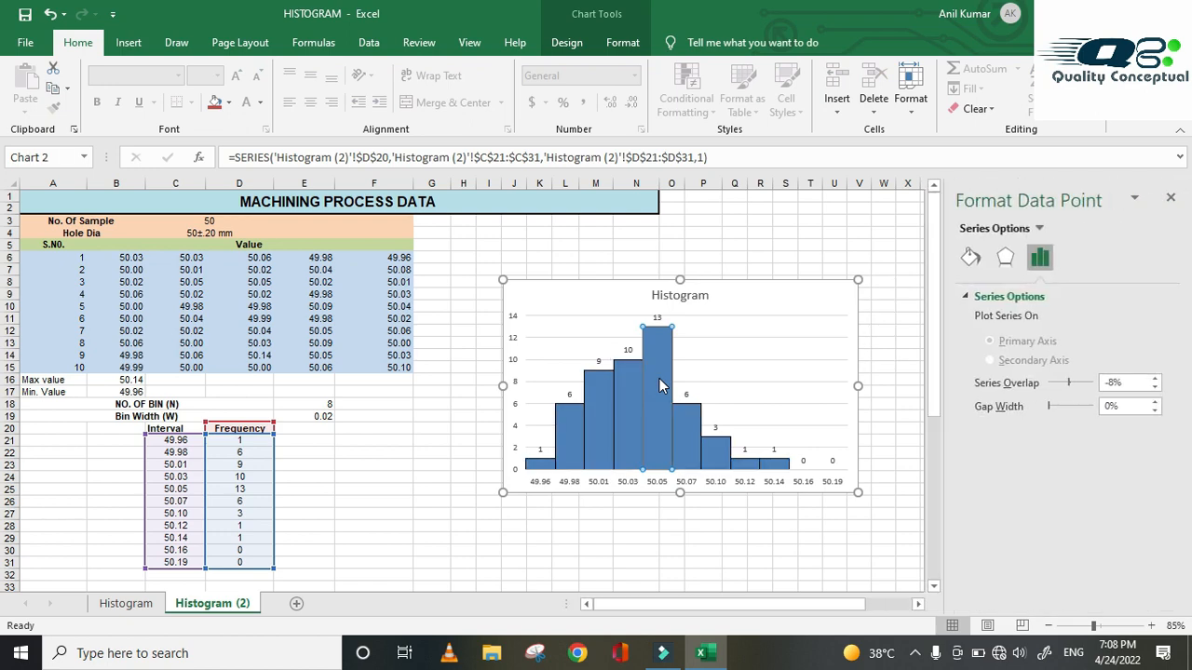
left_click(694, 564)
- Fill only the histogram's 50.05 column with solid yellow, and change that fill to standard red
left_click(674, 432)
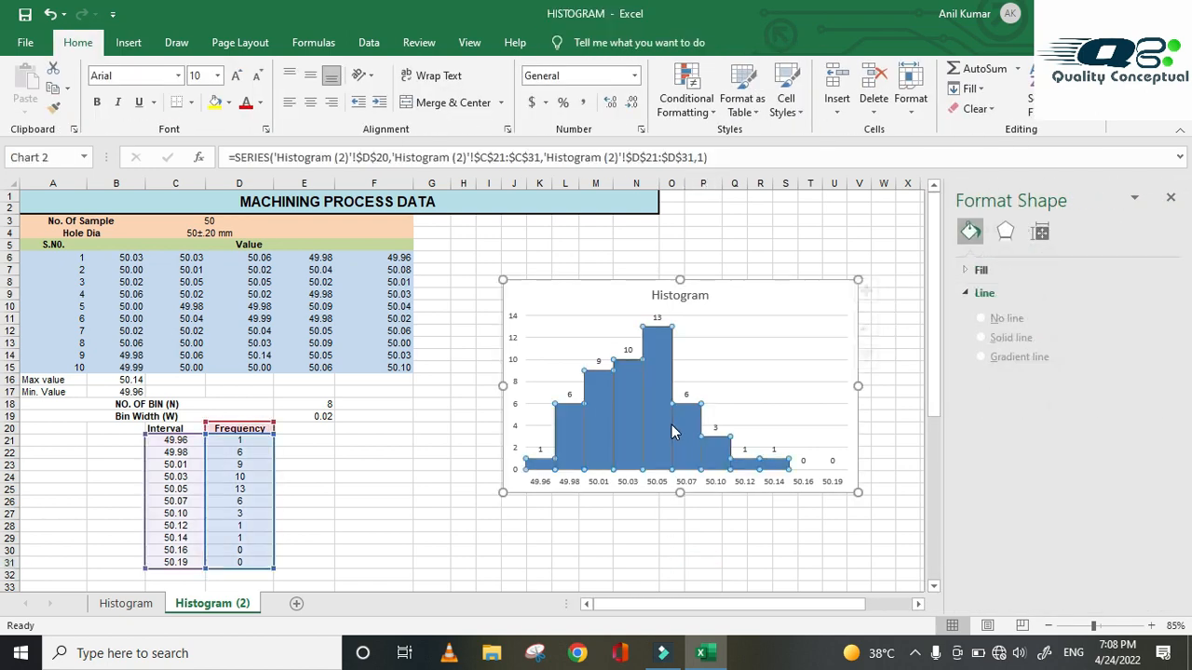
left_click(657, 386)
left_click(657, 386)
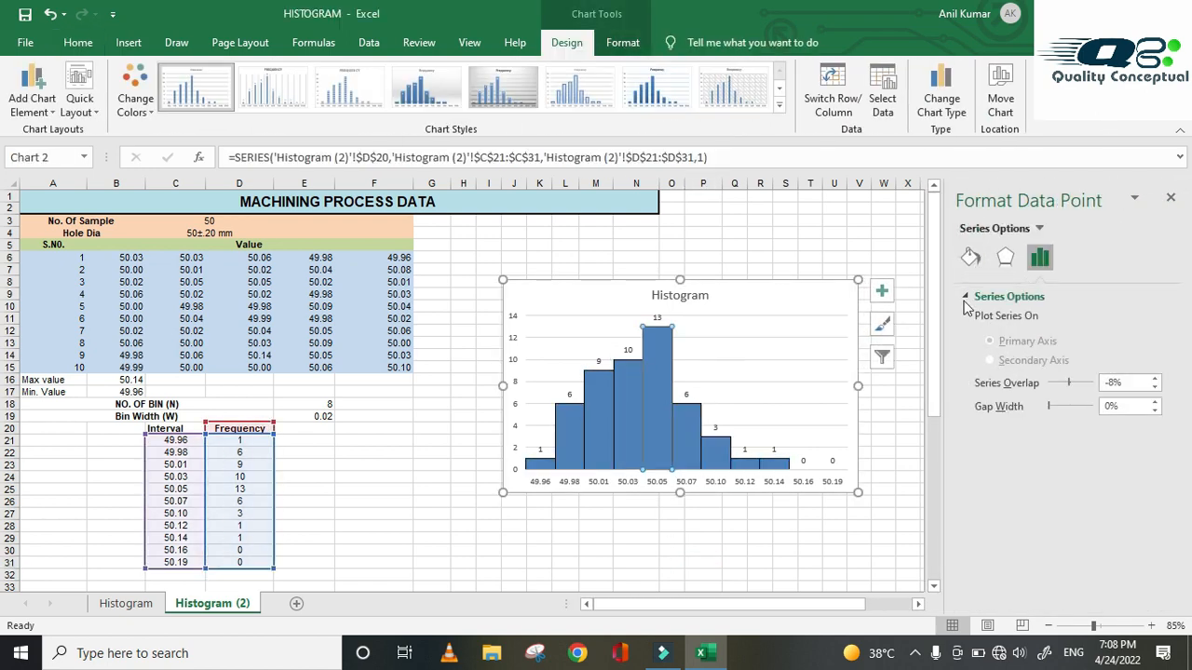
left_click(970, 257)
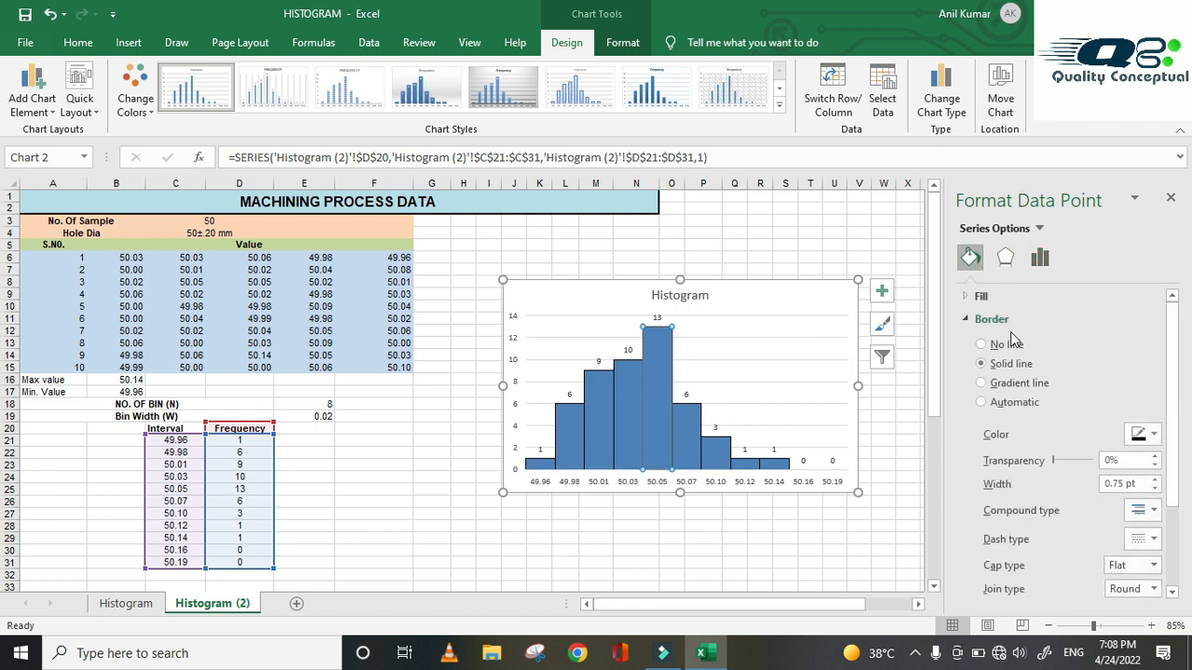
left_click(1140, 437)
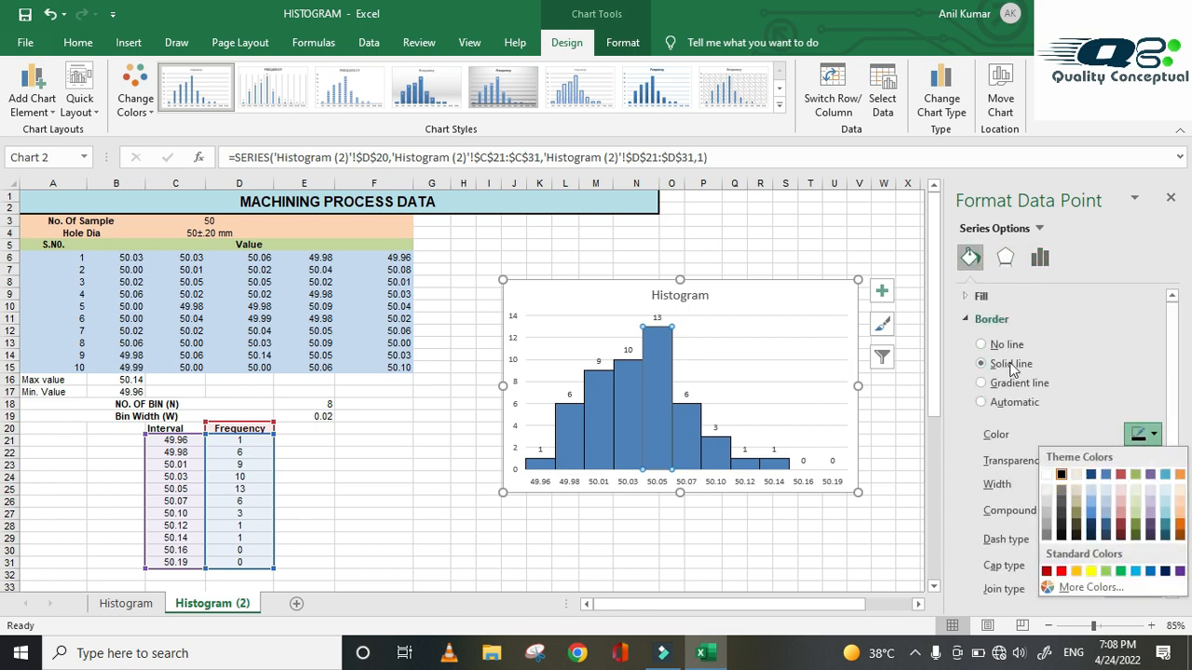
left_click(968, 296)
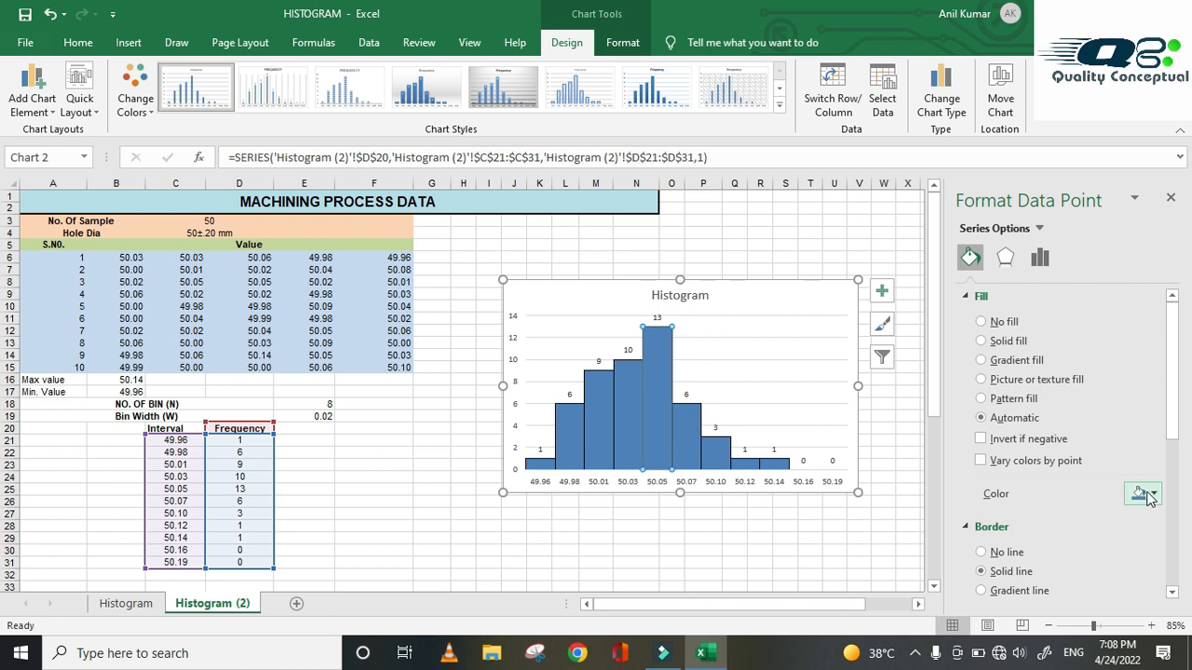
left_click(1149, 496)
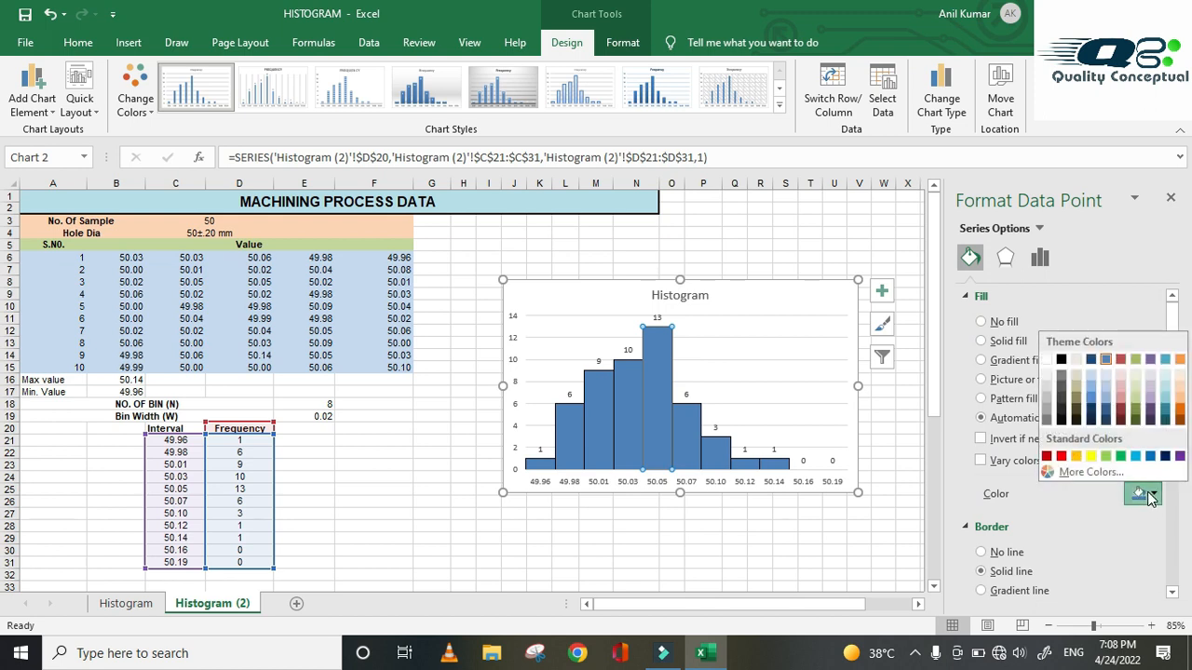
left_click(1091, 456)
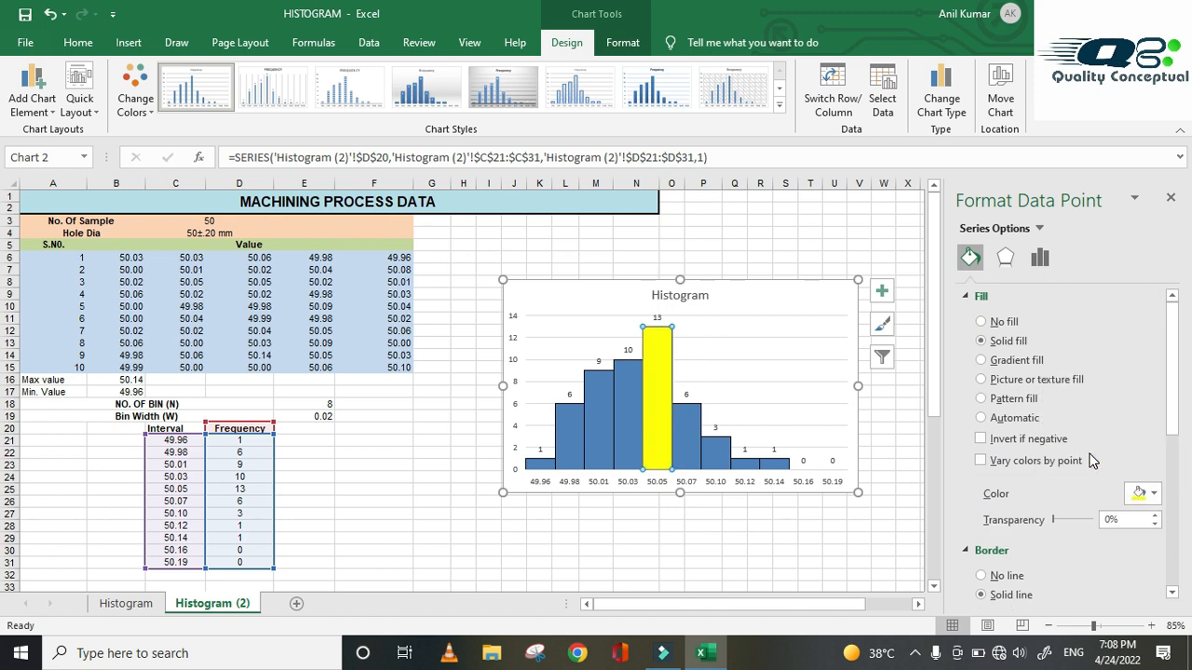
left_click(1148, 500)
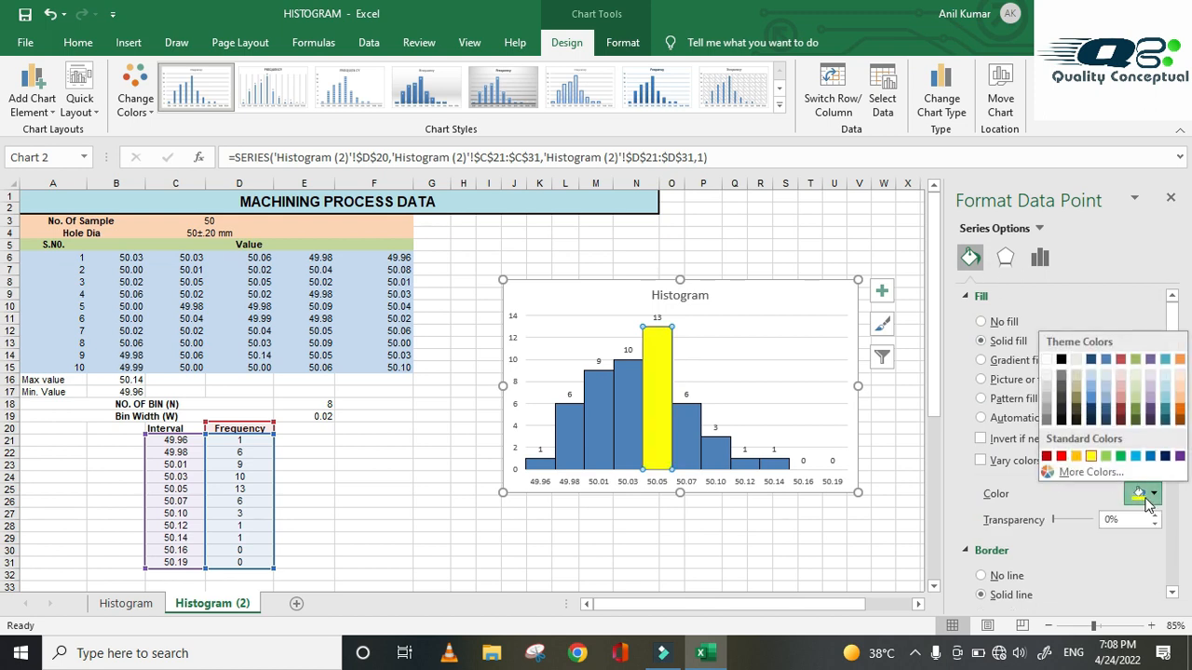
left_click(1062, 457)
left_click(691, 542)
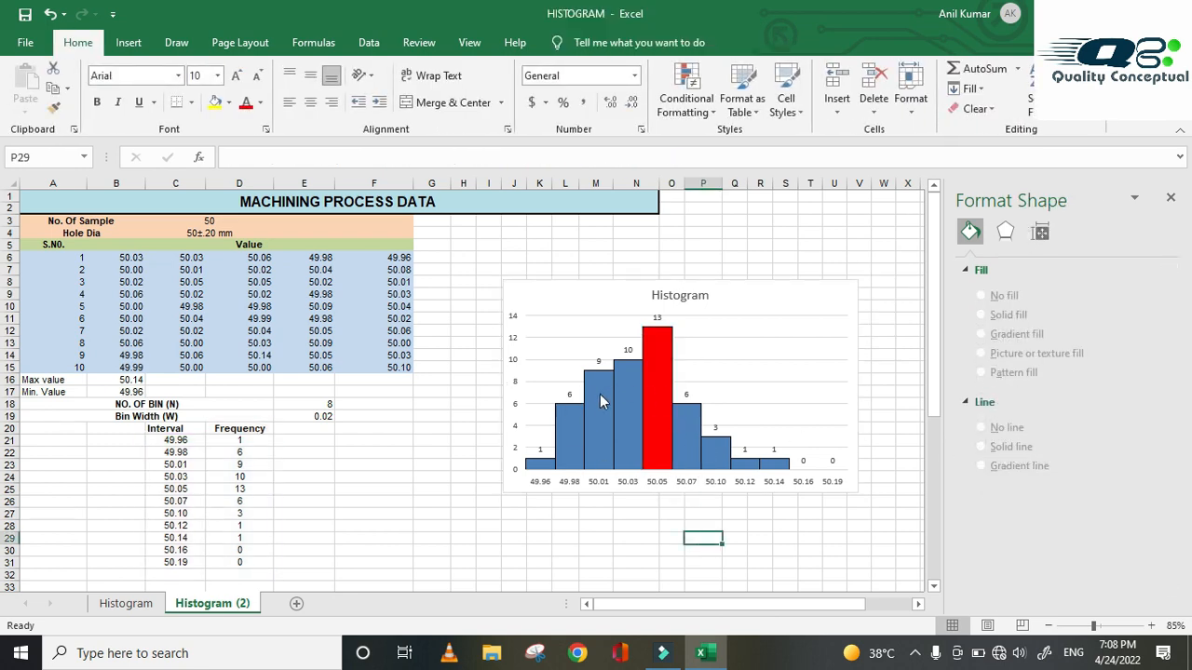
mouse_move(621, 372)
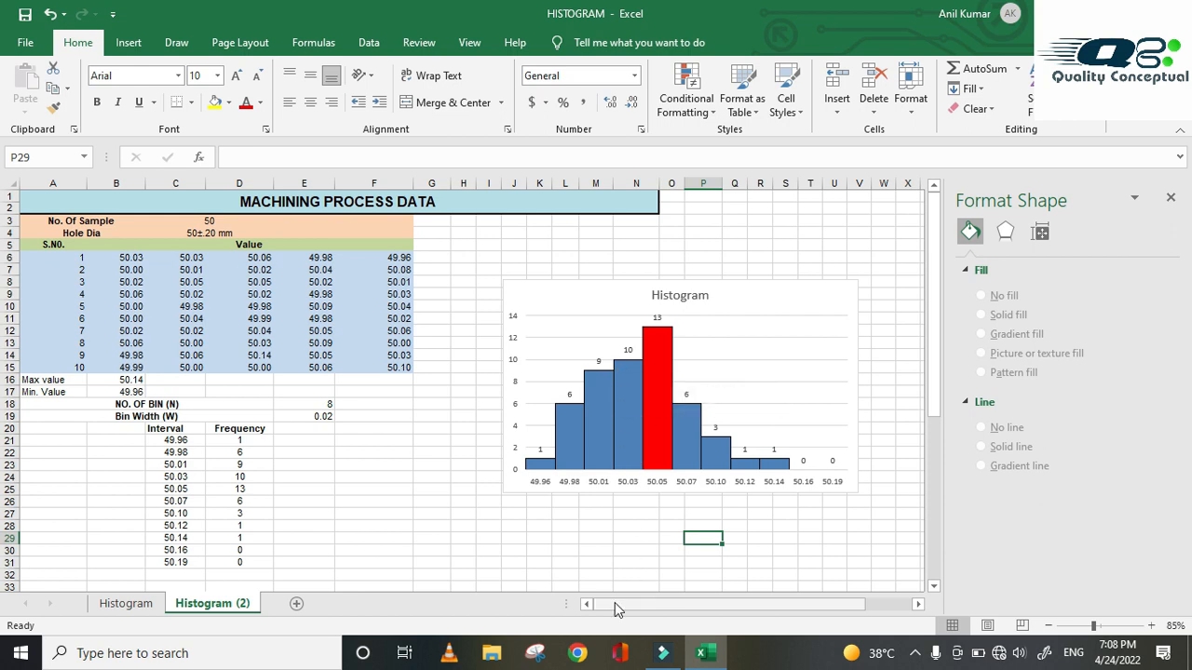
- Deselect the chart by selecting an empty cell below it, and close the Format Shape settings
left_click(617, 563)
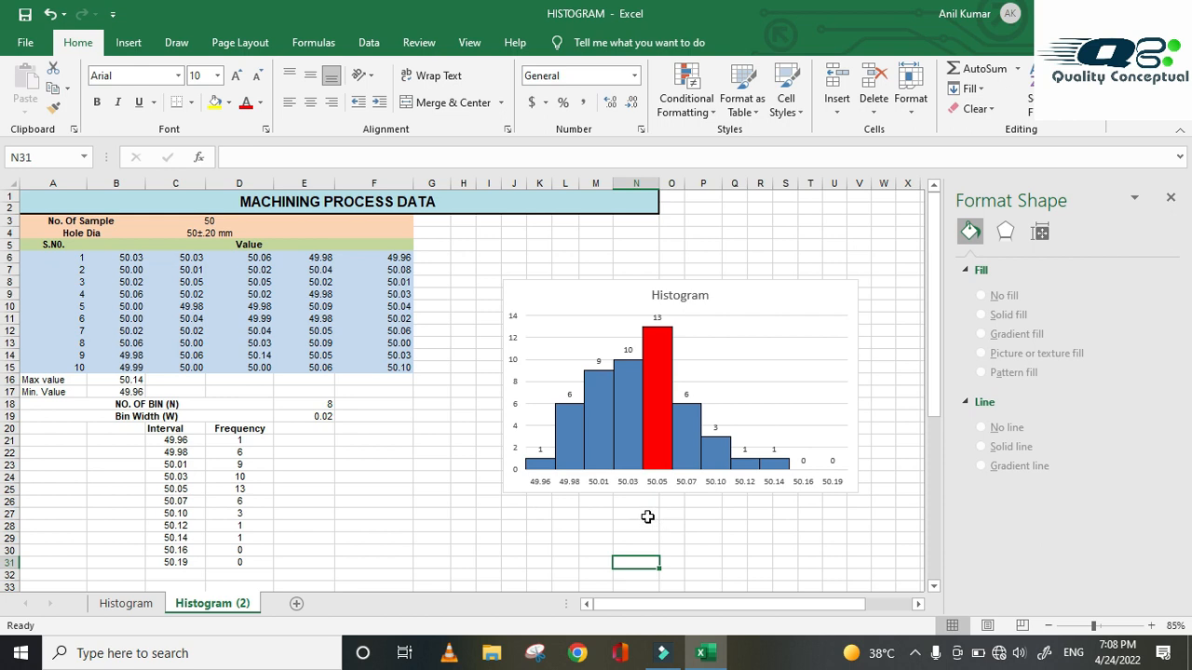
mouse_move(633, 441)
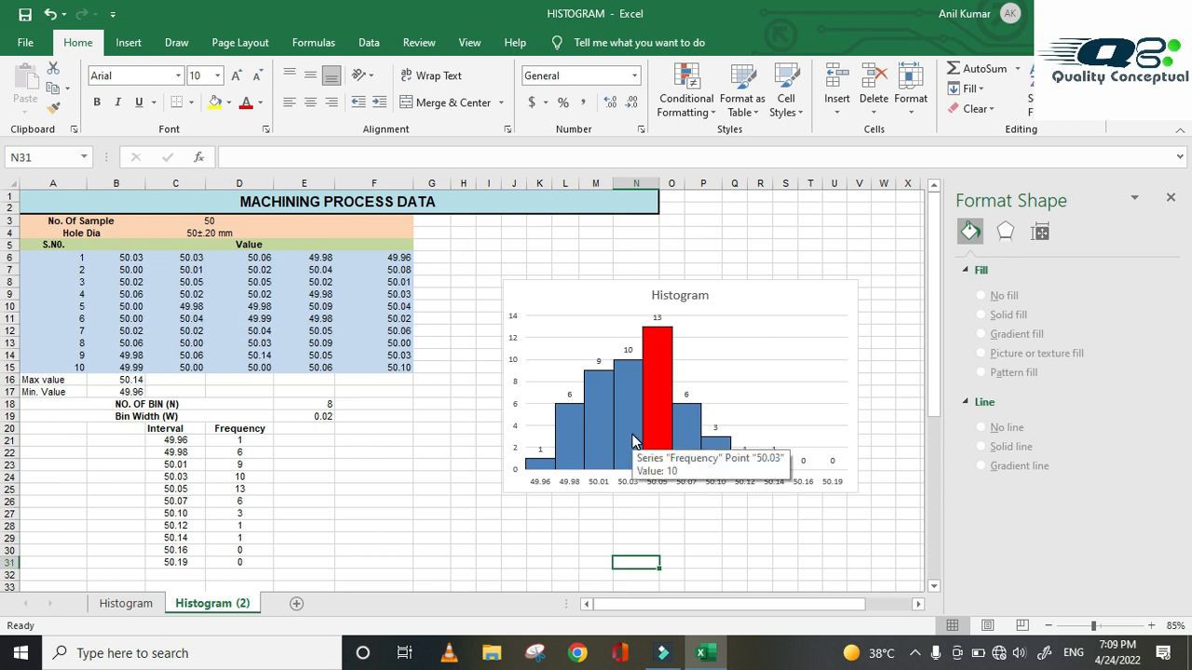
left_click(555, 540)
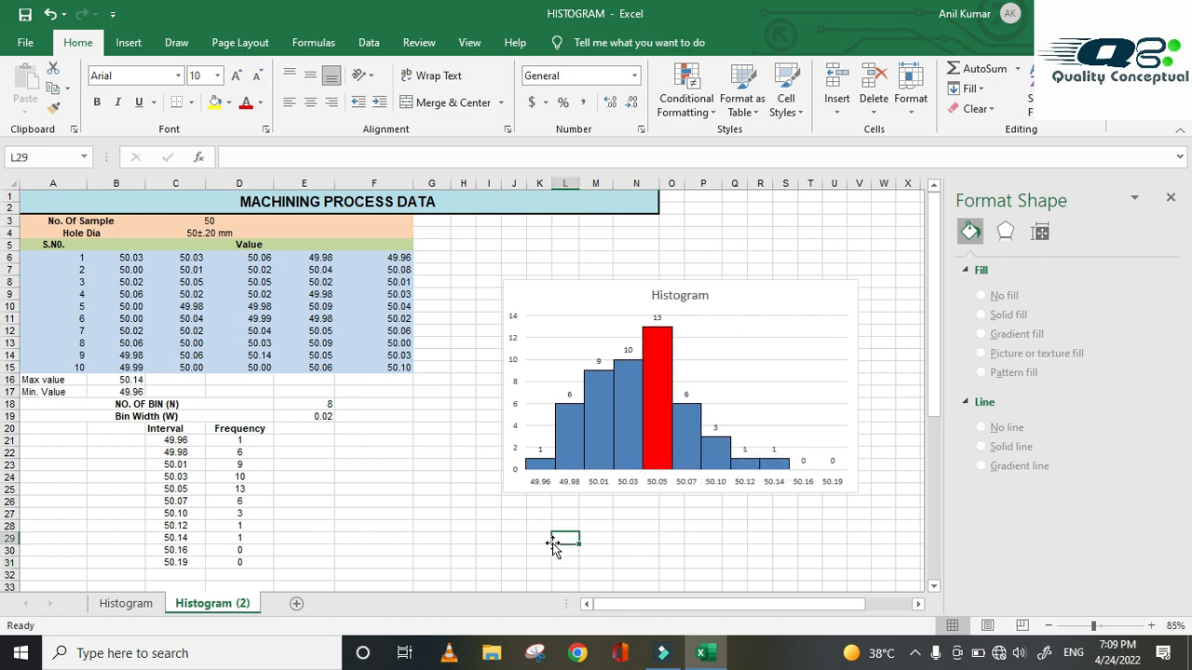
left_click(1171, 198)
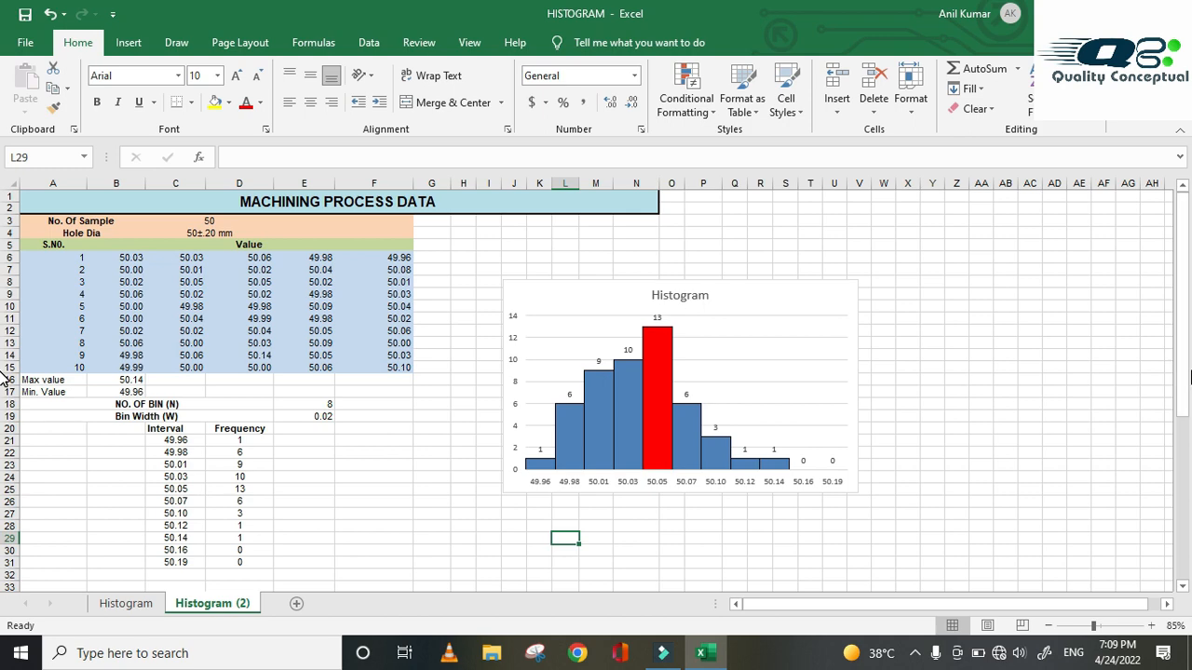
left_click_drag(1190, 376, 1189, 302)
left_click(844, 574)
left_click_drag(858, 603, 858, 607)
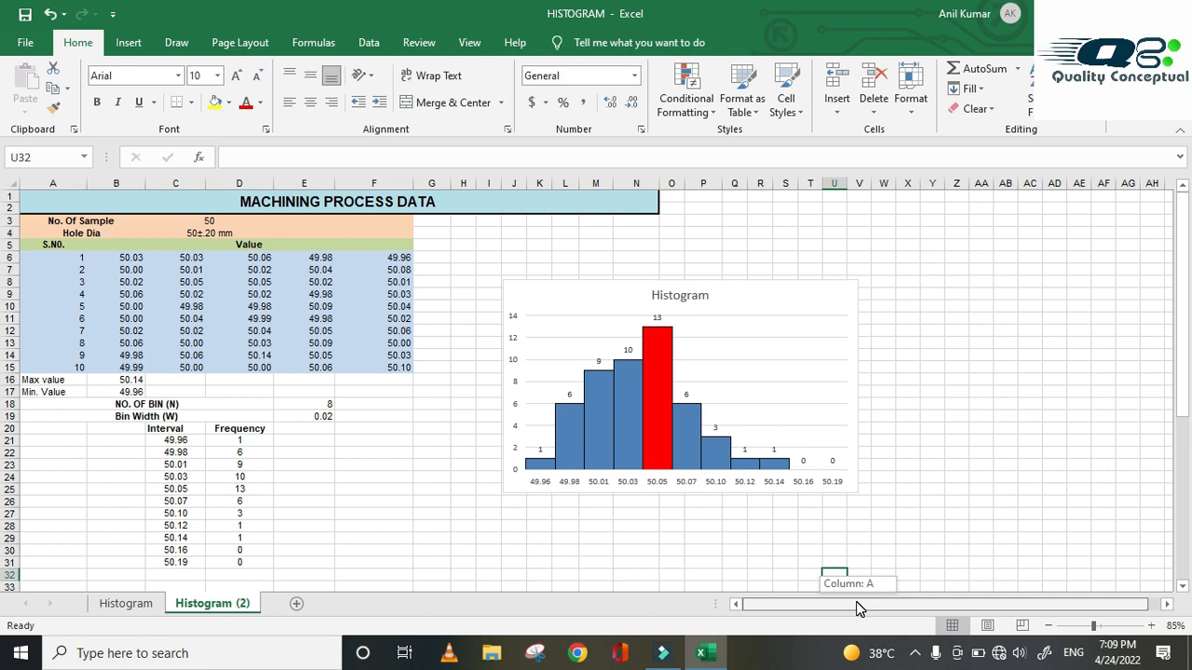
left_click_drag(857, 607, 854, 607)
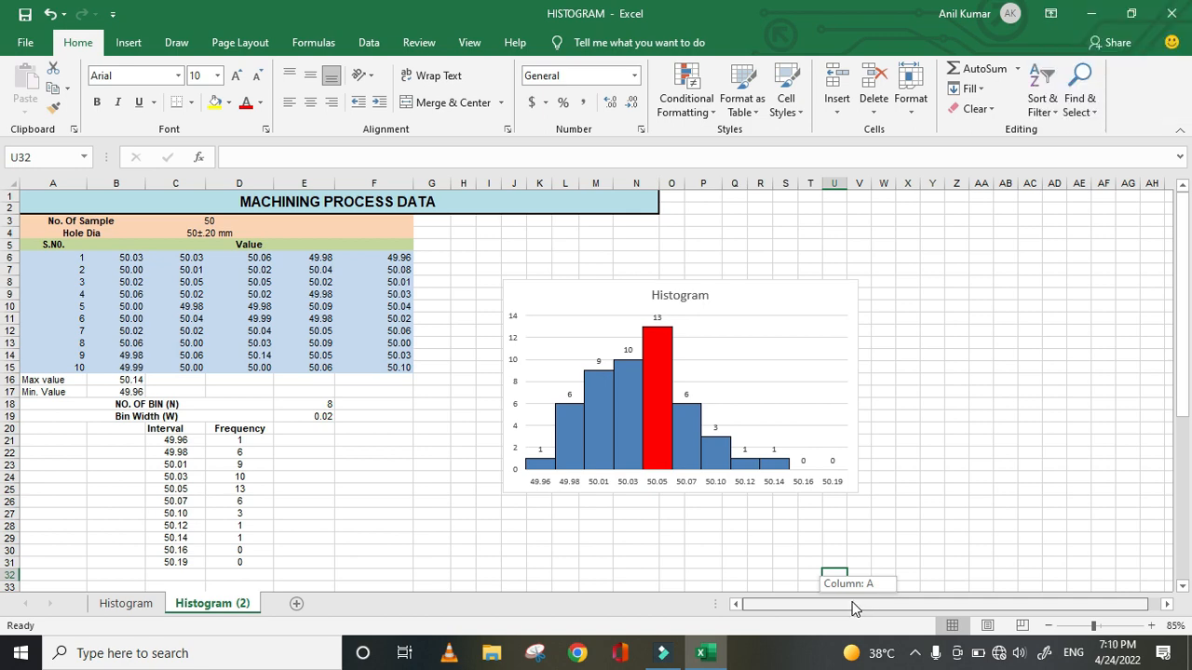